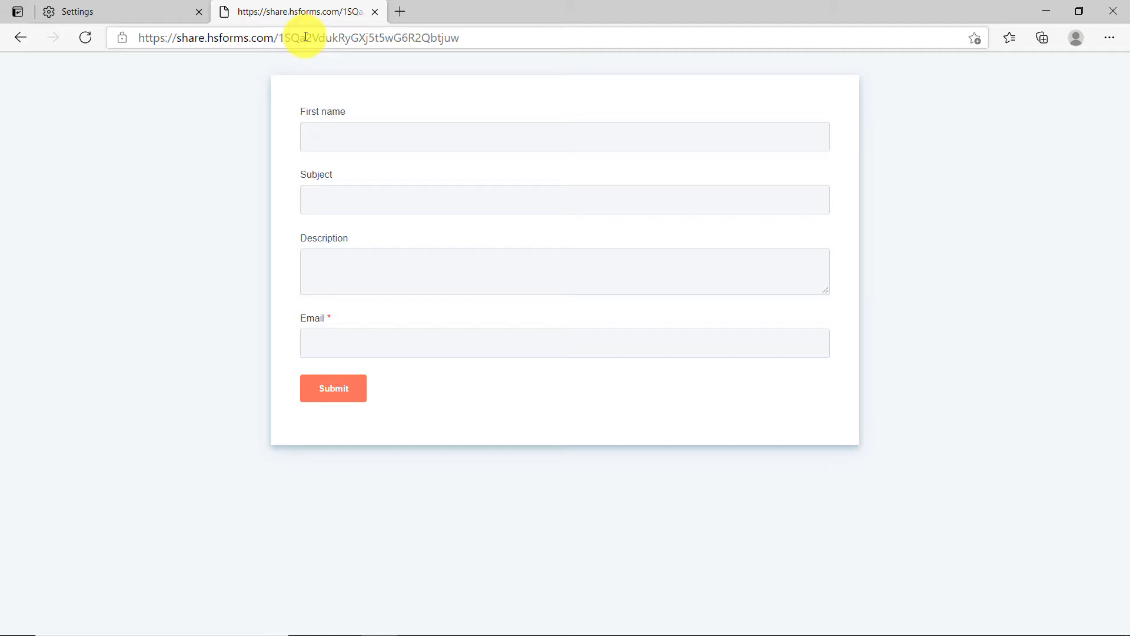
Enter the first name and the subject 'Python Error' in the HubSpot form
left_click(405, 126)
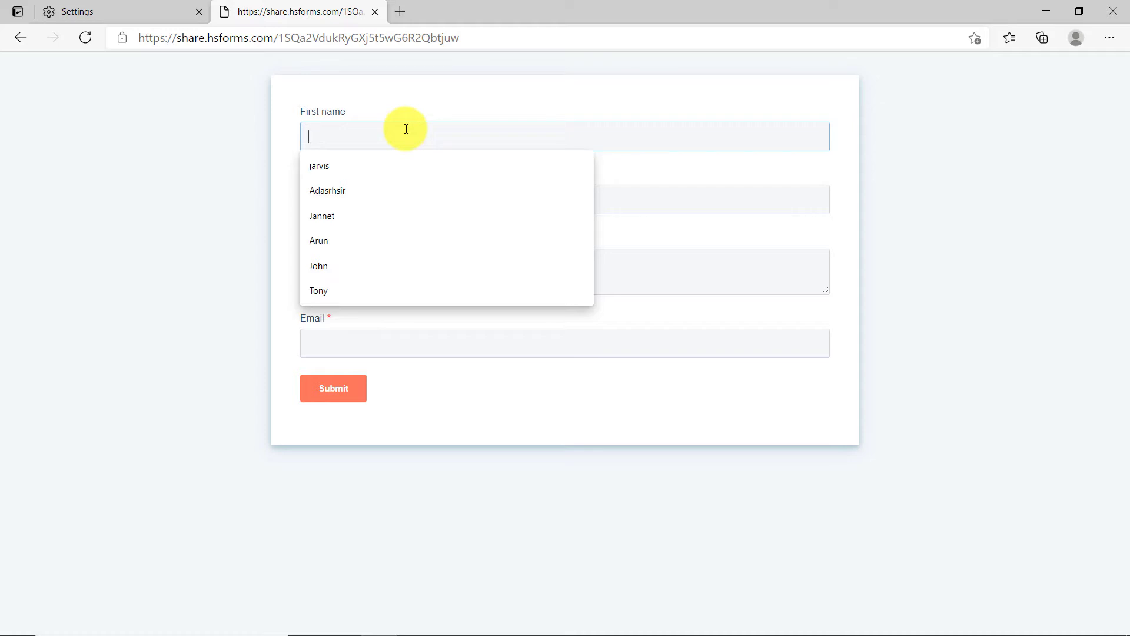
type("Johnny")
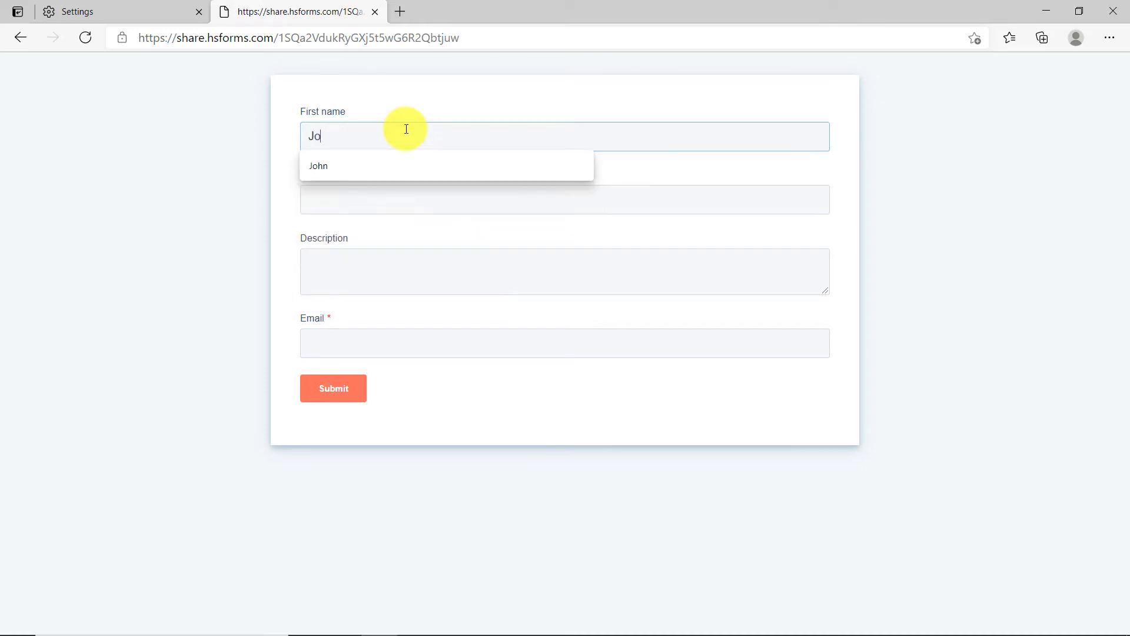
left_click(387, 193)
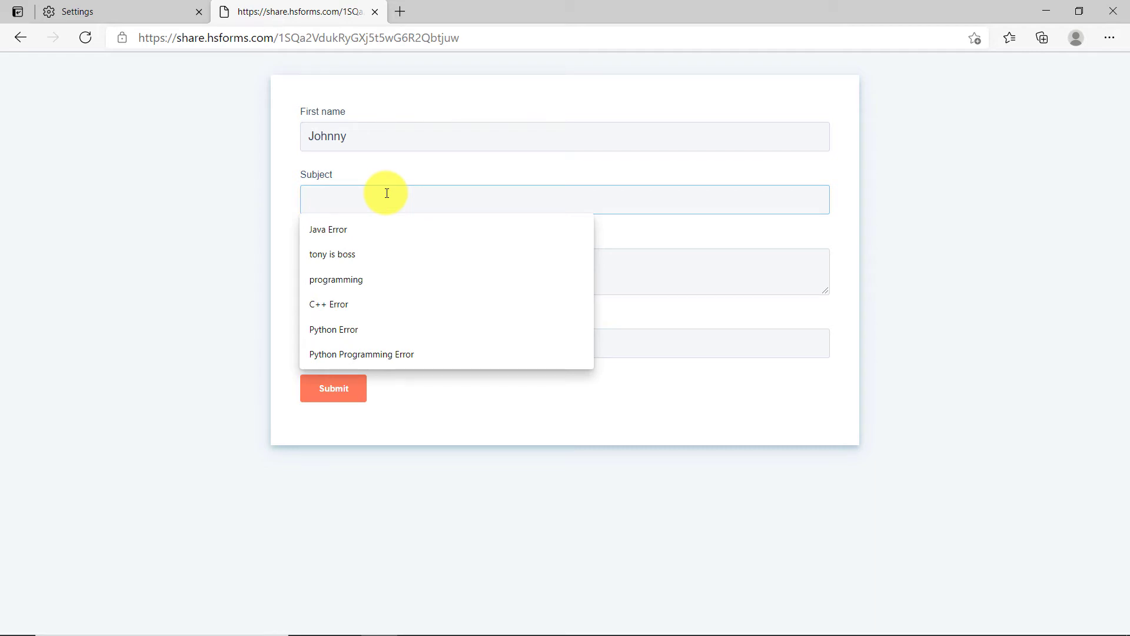
type("Pyth")
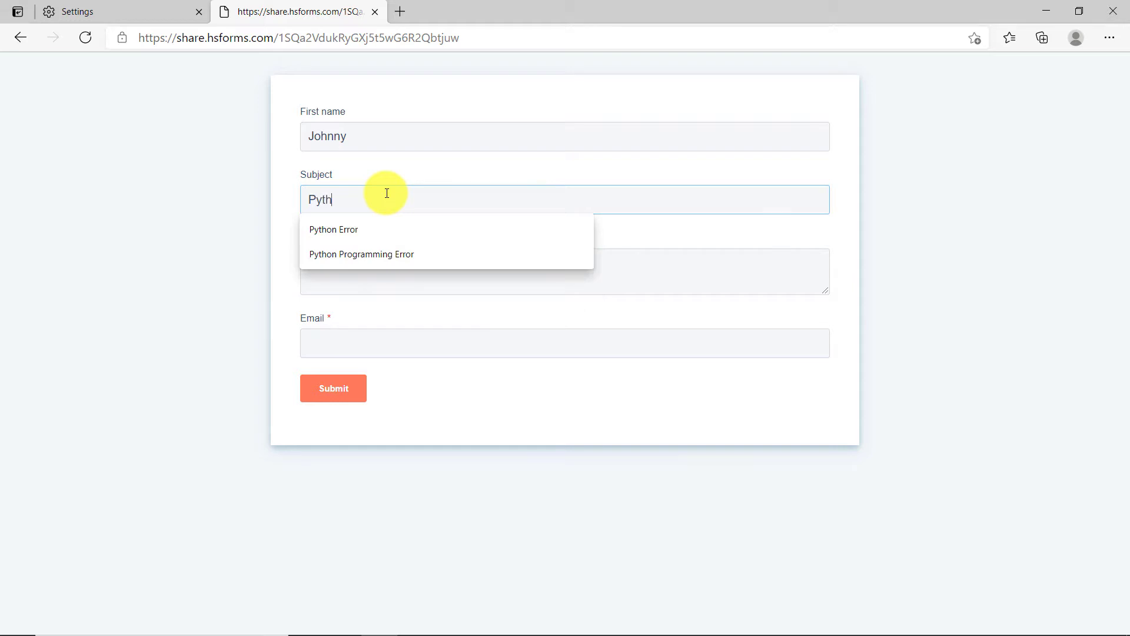
type("on Error")
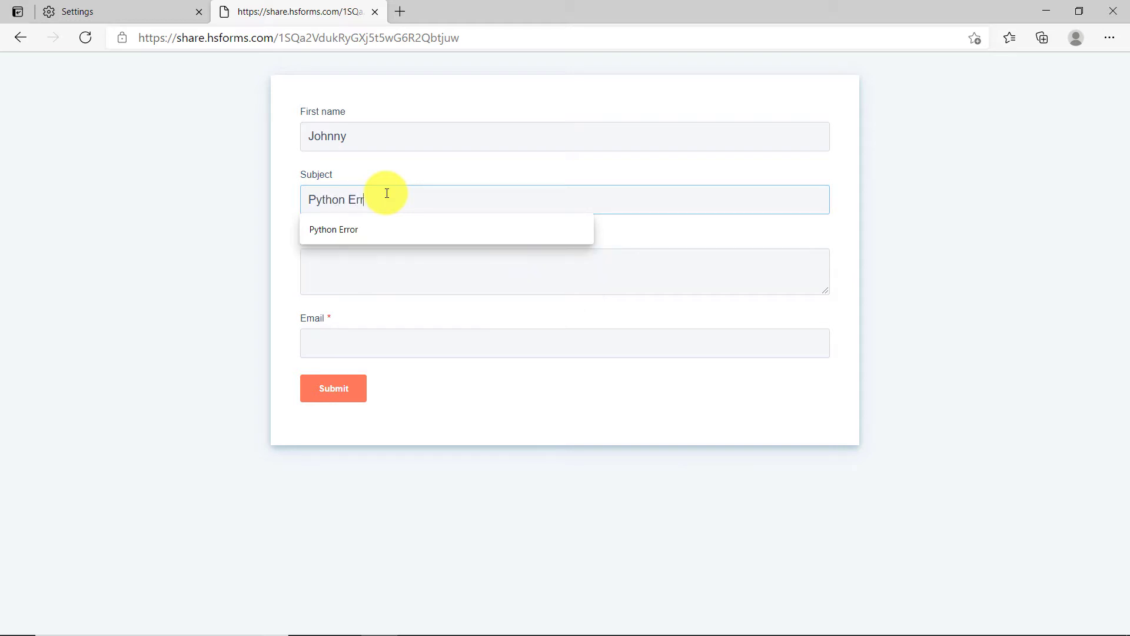
Enter the description 'For Loop has failed', correcting 'hs' to 'has' via spellcheck
left_click(371, 272)
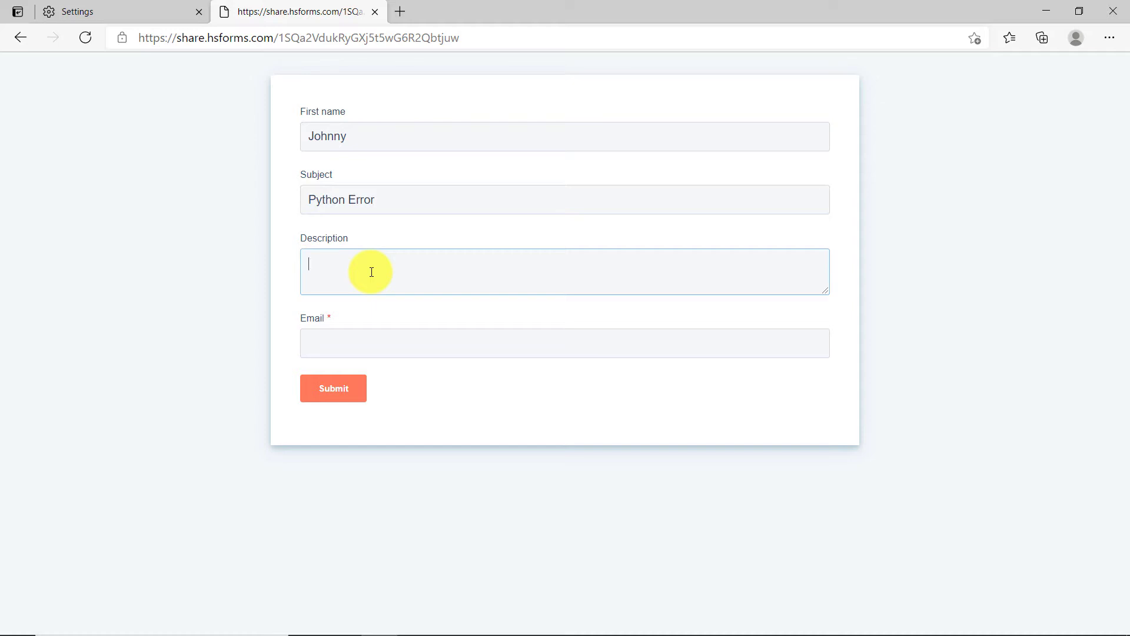
type("For Loop")
key("BackSpace")
key("BackSpace")
type("op hs failed")
right_click(366, 266)
left_click(390, 285)
Fill in the email address and submit the form
left_click(348, 343)
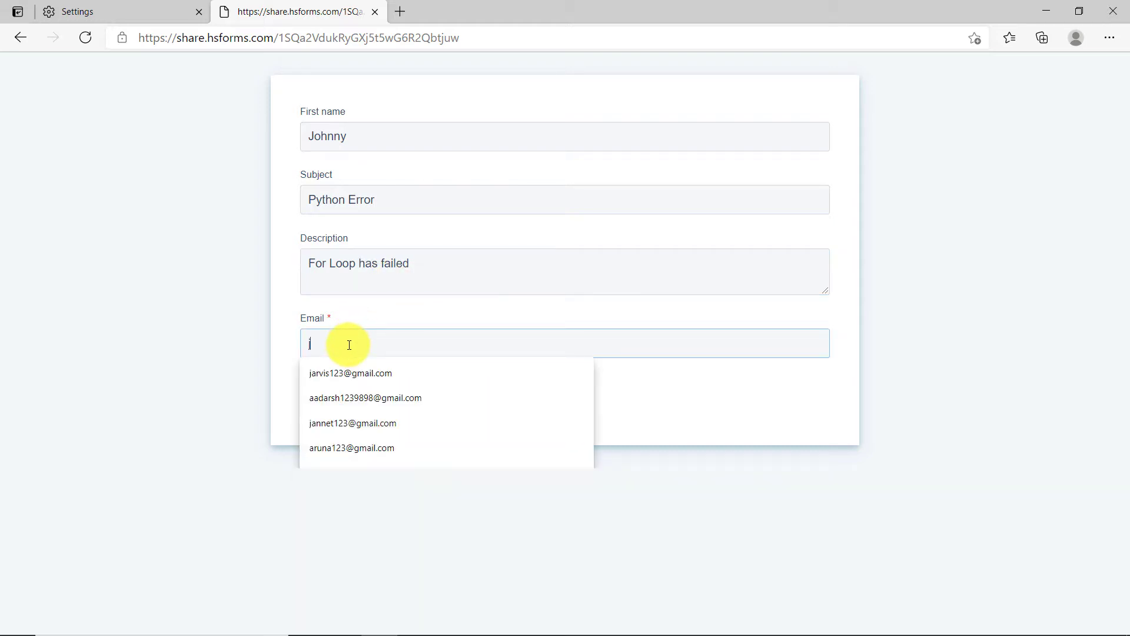
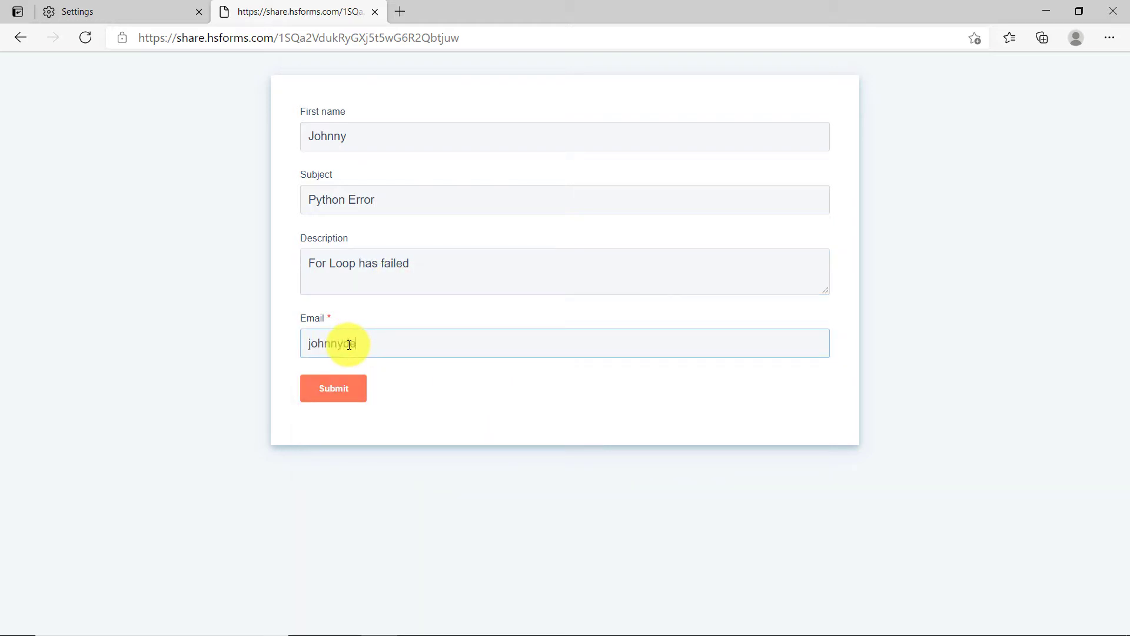
left_click(346, 387)
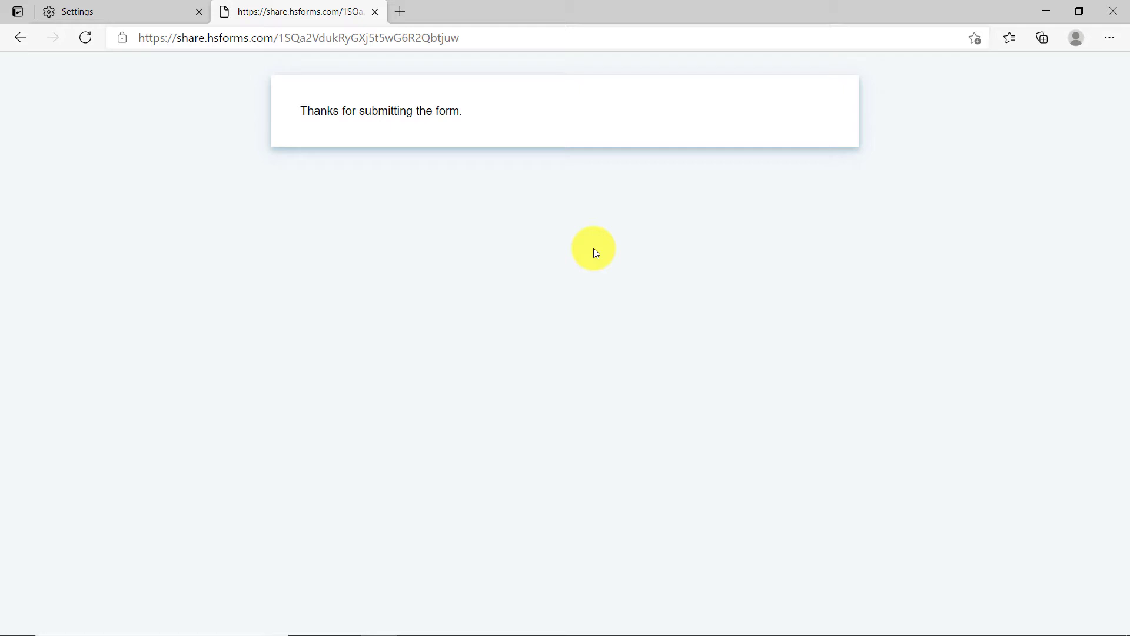
Reload Asana's IT requests, open the new 'Python Error: For Loop has failed' task, then open a blank tab
mouse_move(560, 621)
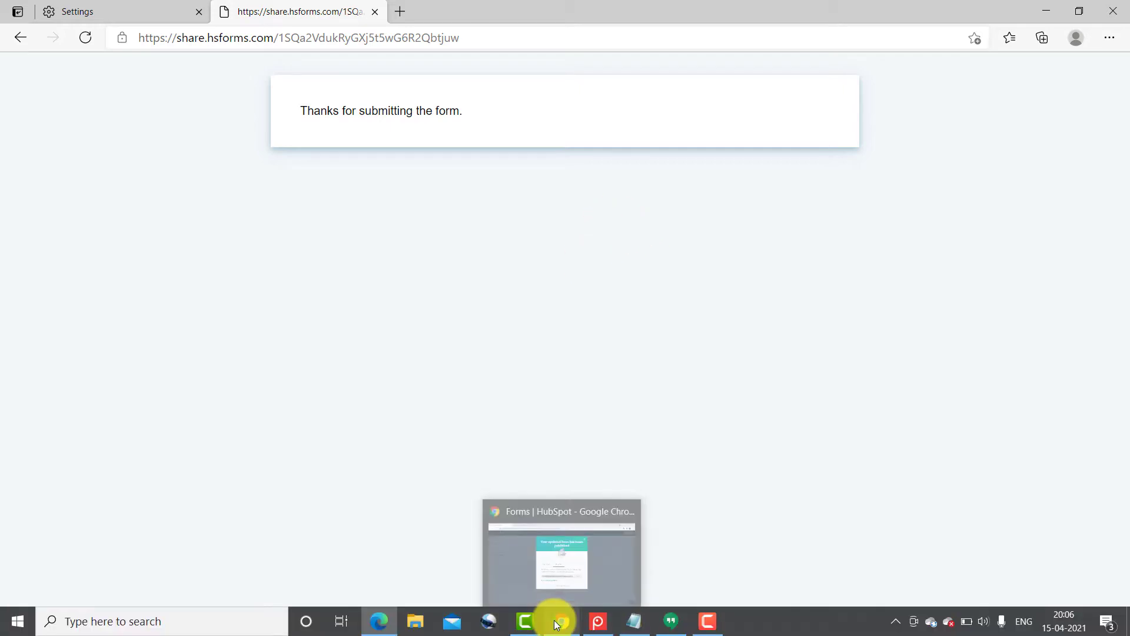
left_click(575, 573)
left_click(276, 11)
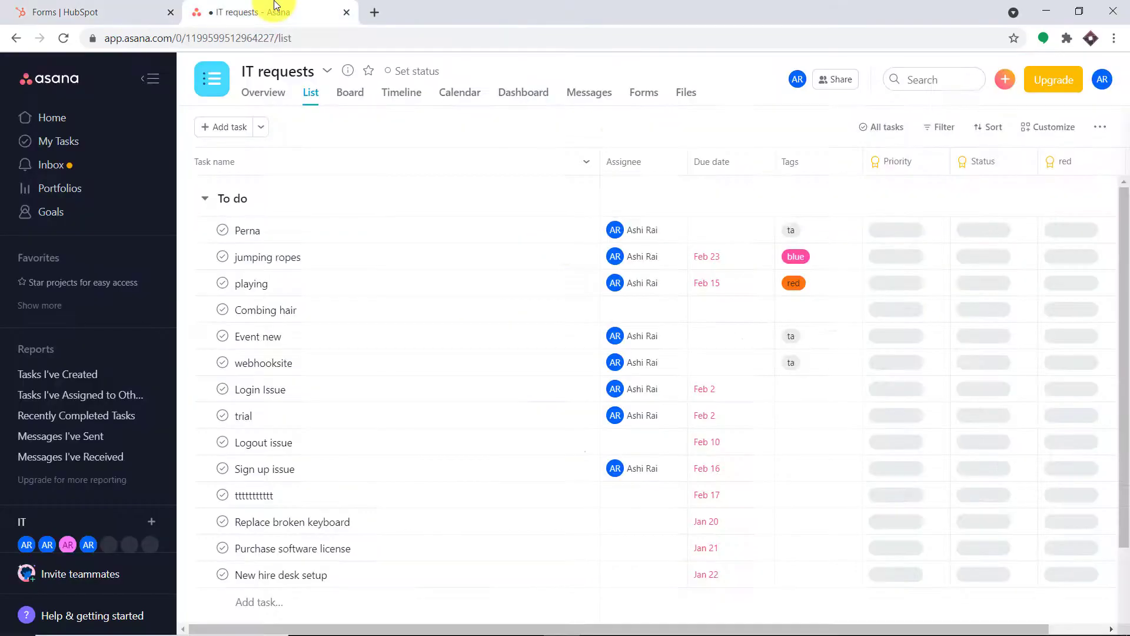
left_click(63, 40)
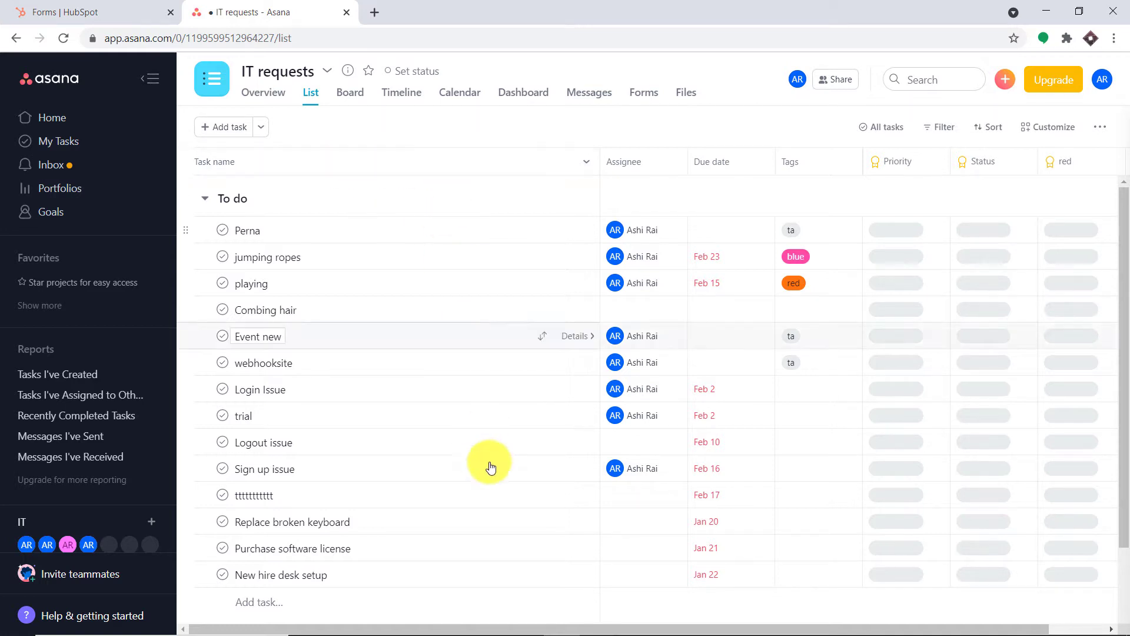
left_click(62, 37)
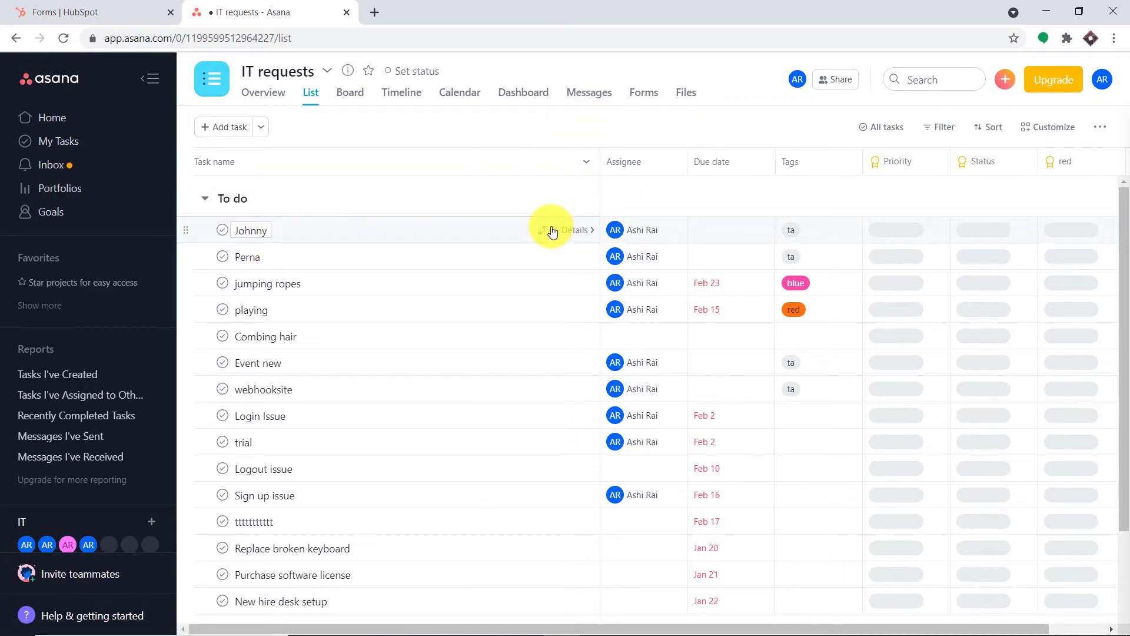
left_click(426, 229)
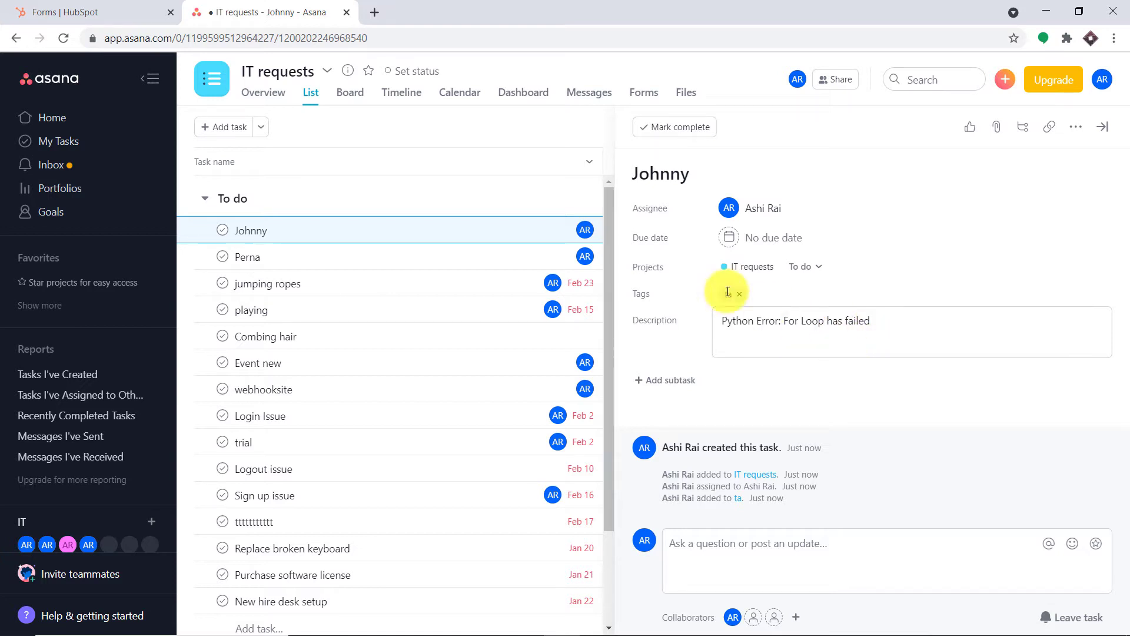
left_click(374, 12)
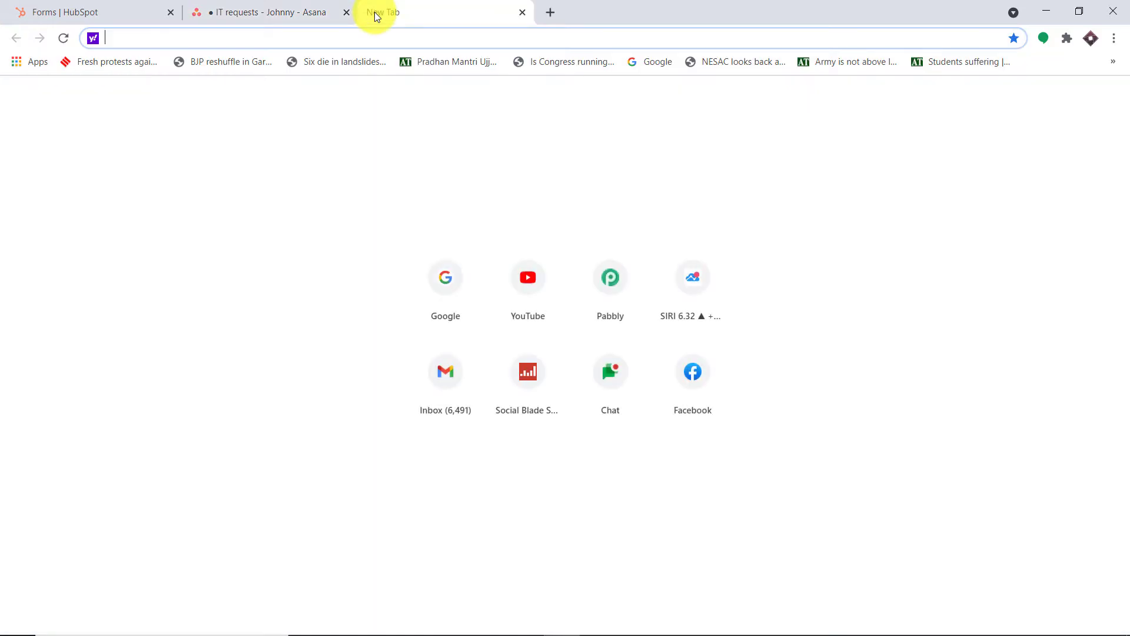
Go to pabbly.com, reach the All Apps page, and launch Pabbly Connect
type("p")
key("Return")
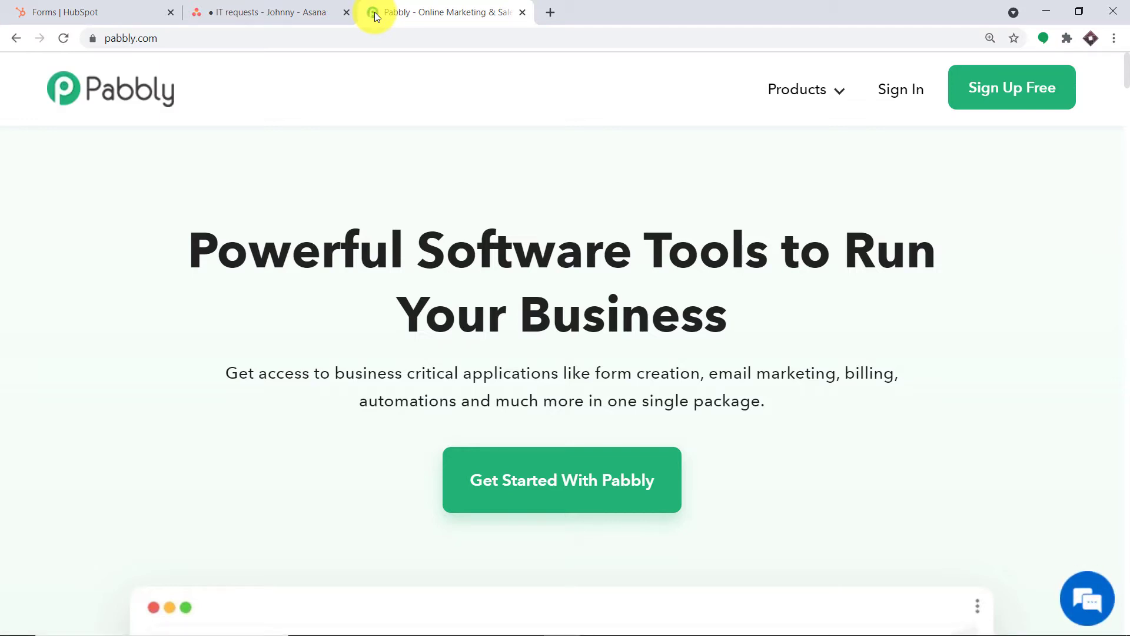
left_click(894, 99)
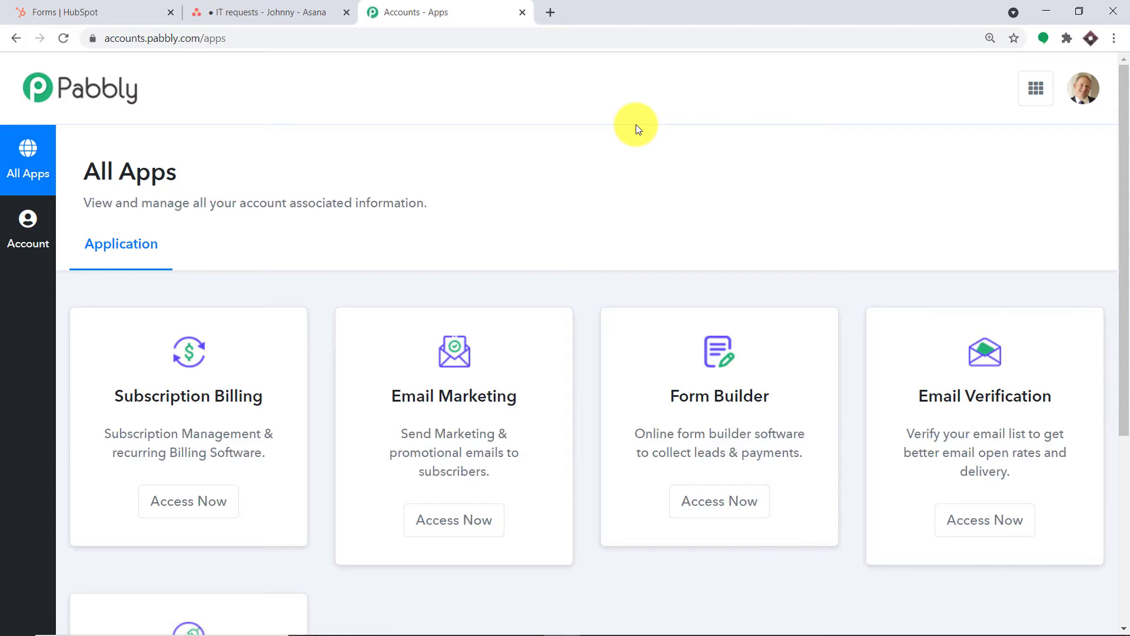
scroll(639, 182, "down", 5)
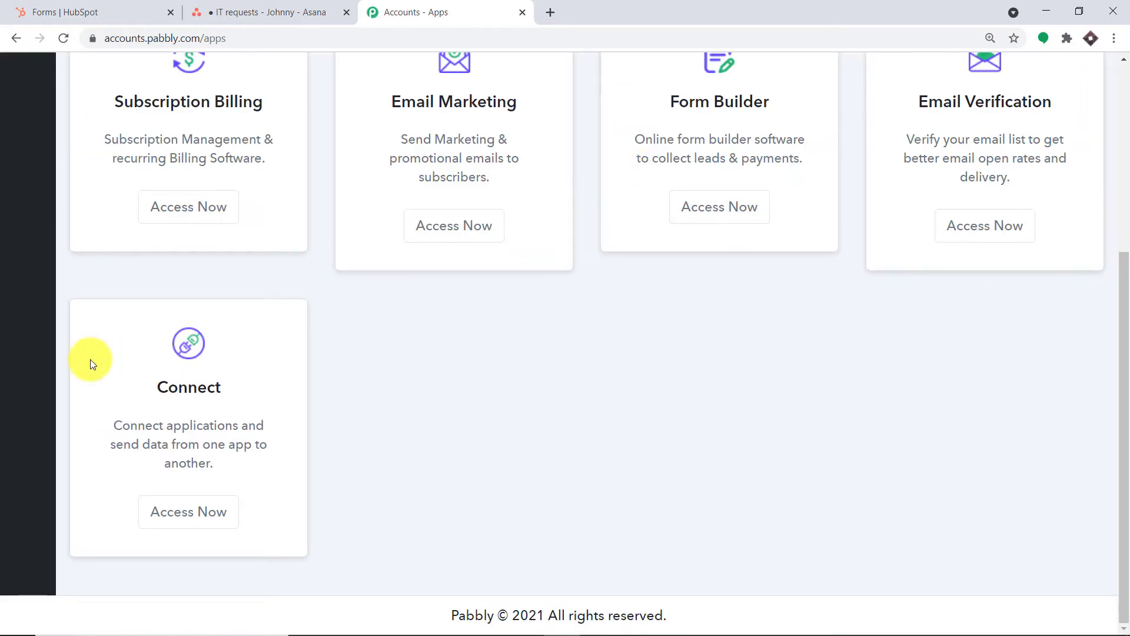
left_click(212, 510)
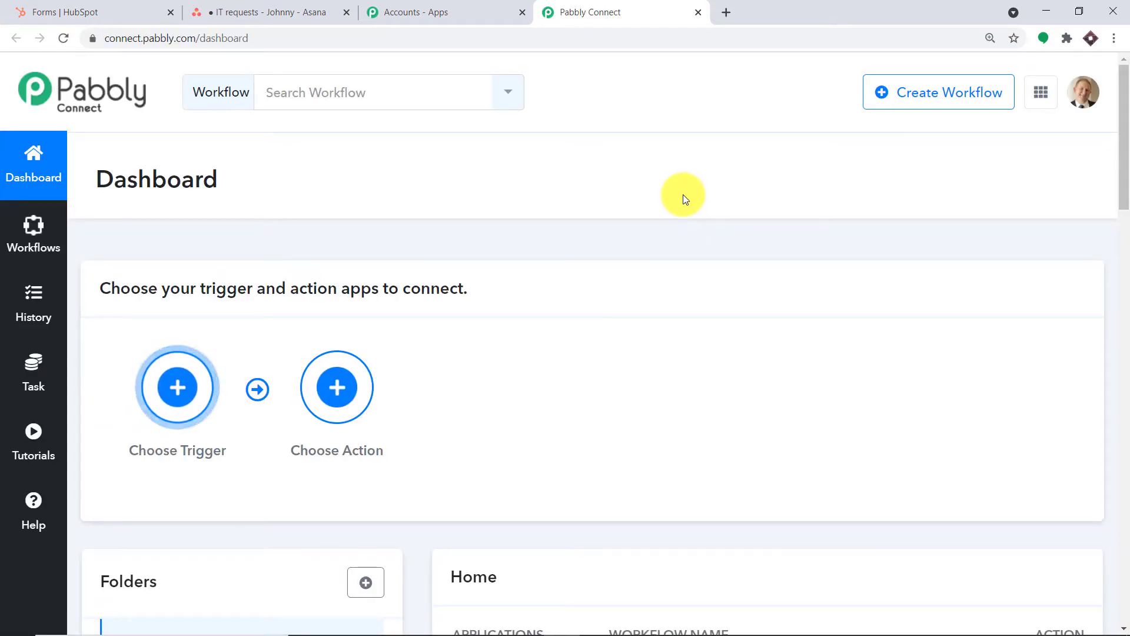
Dismiss the Create Workflow form and switch off the HubSpot To Zendesk workflow toggle
left_click(887, 99)
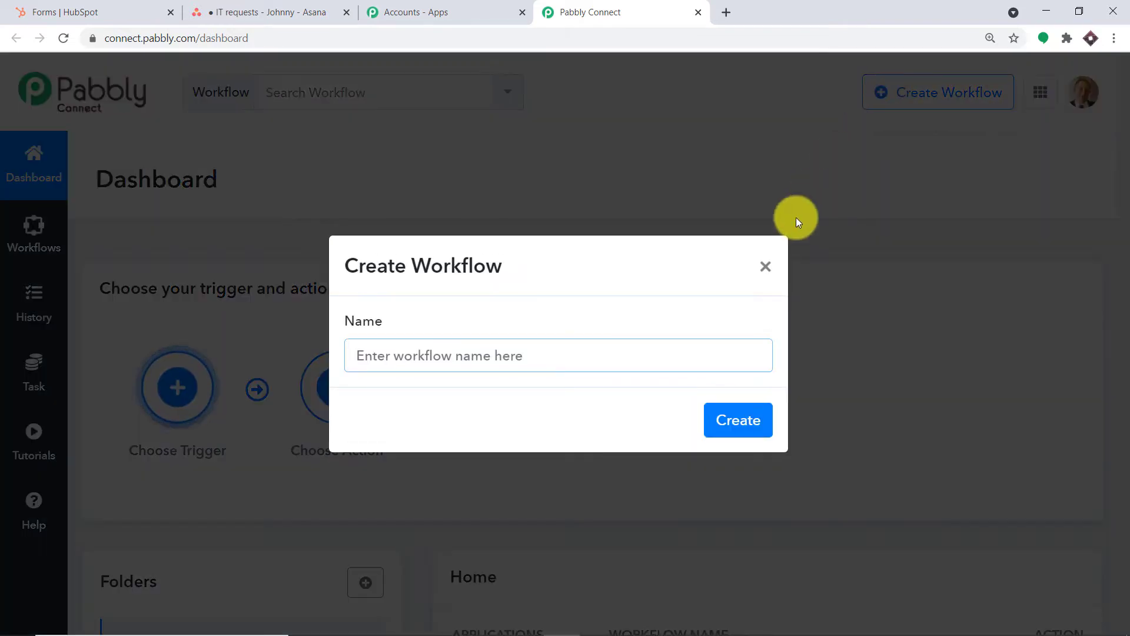
left_click(765, 267)
scroll(783, 168, "down", 5)
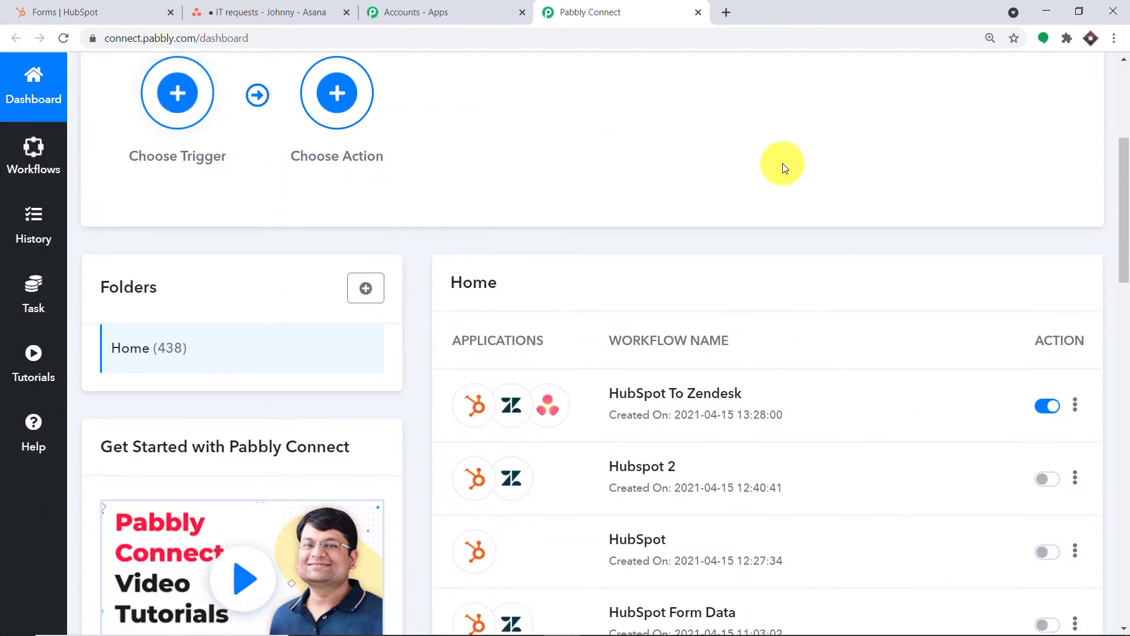
scroll(782, 164, "down", 3)
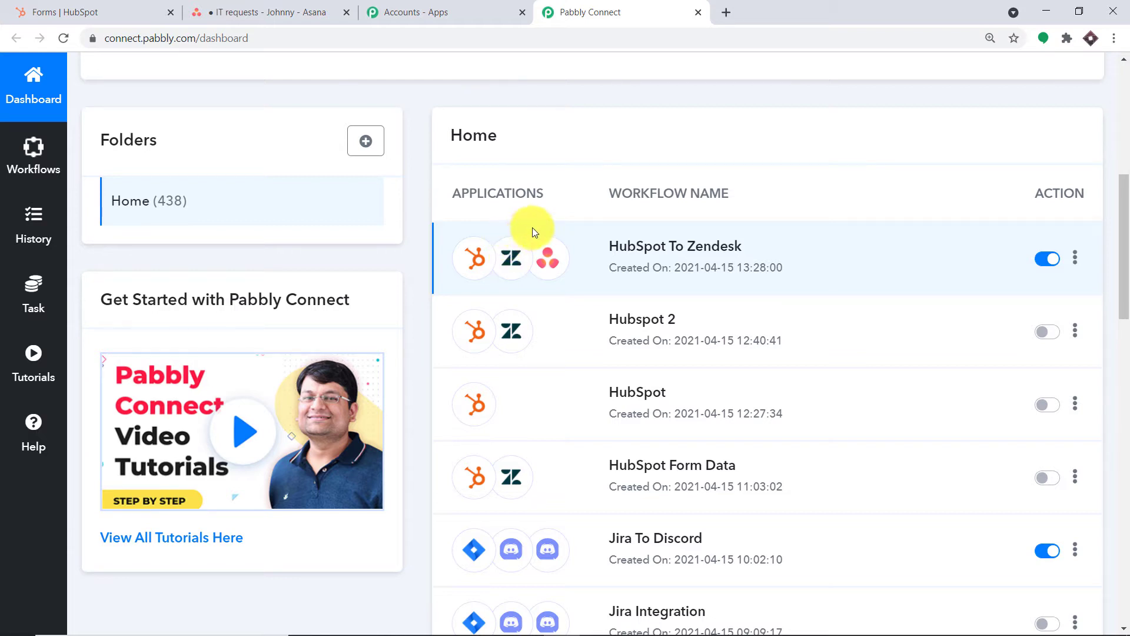
left_click(1048, 259)
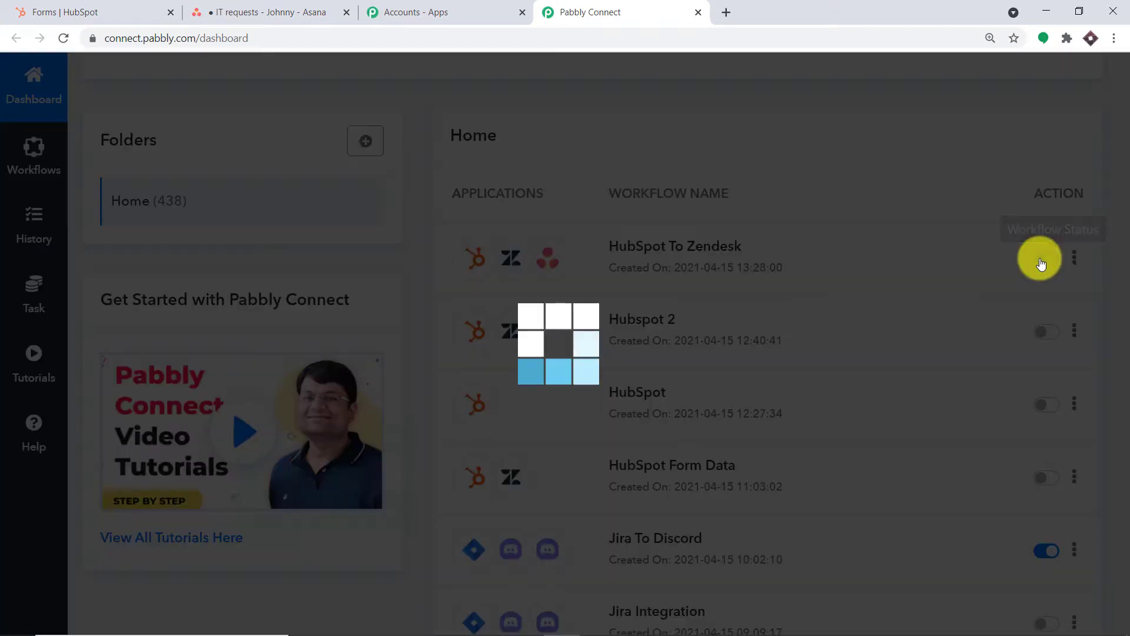
scroll(846, 157, "up", 1)
scroll(846, 158, "up", 7)
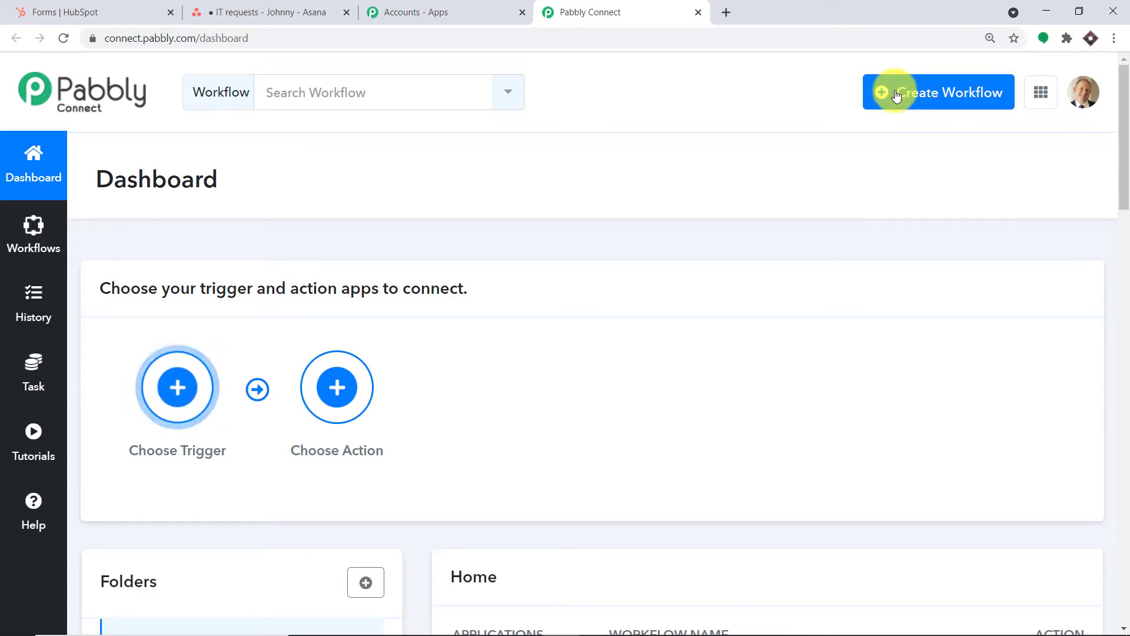
scroll(832, 198, "down", 7)
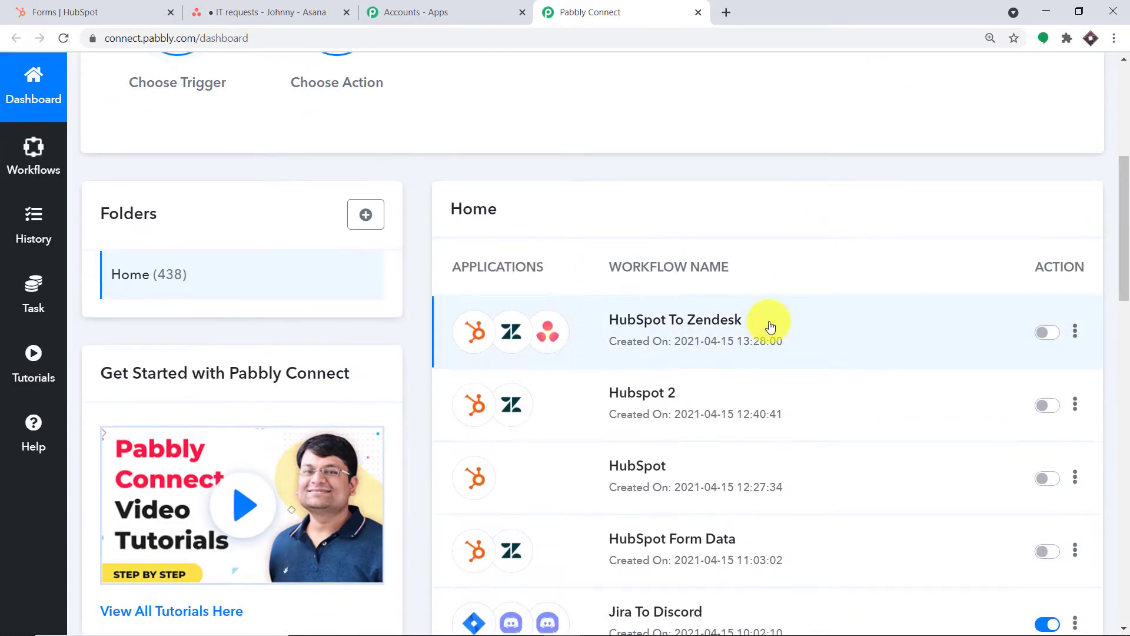
scroll(770, 238, "up", 5)
scroll(808, 199, "up", 2)
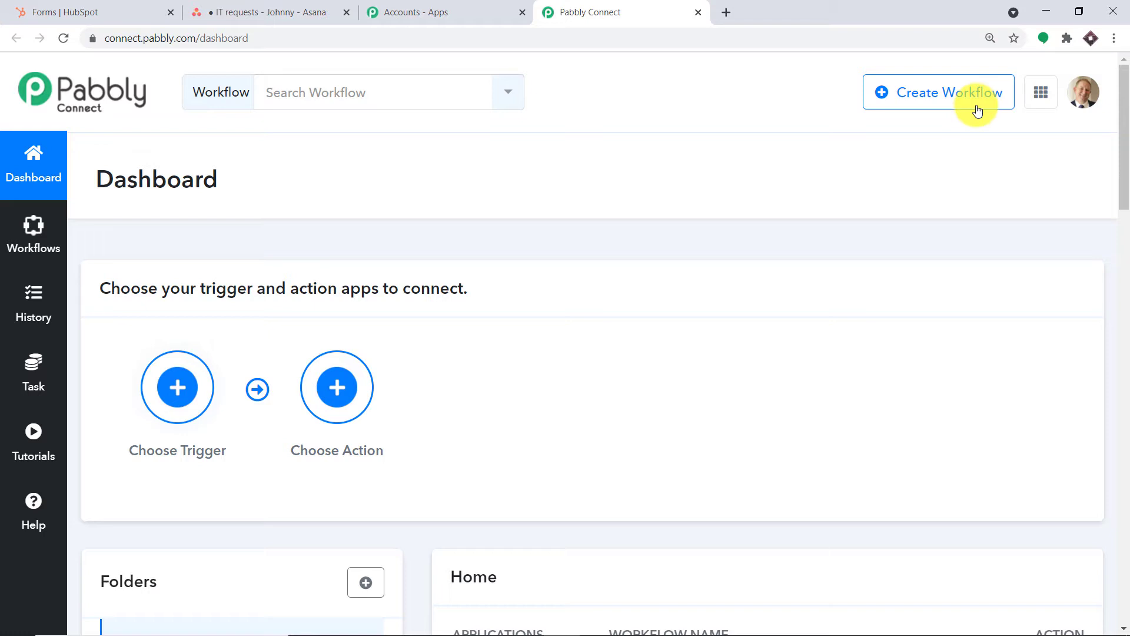
Open Create Workflow and enter 'HubSpot To Asana' as the workflow name
left_click(939, 91)
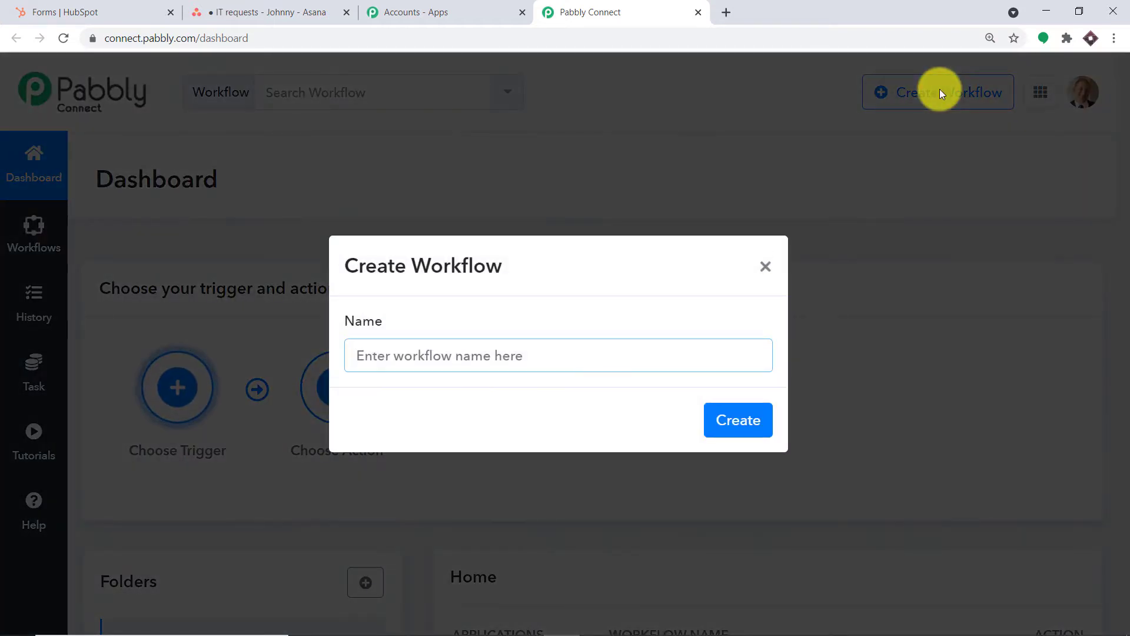
left_click(428, 359)
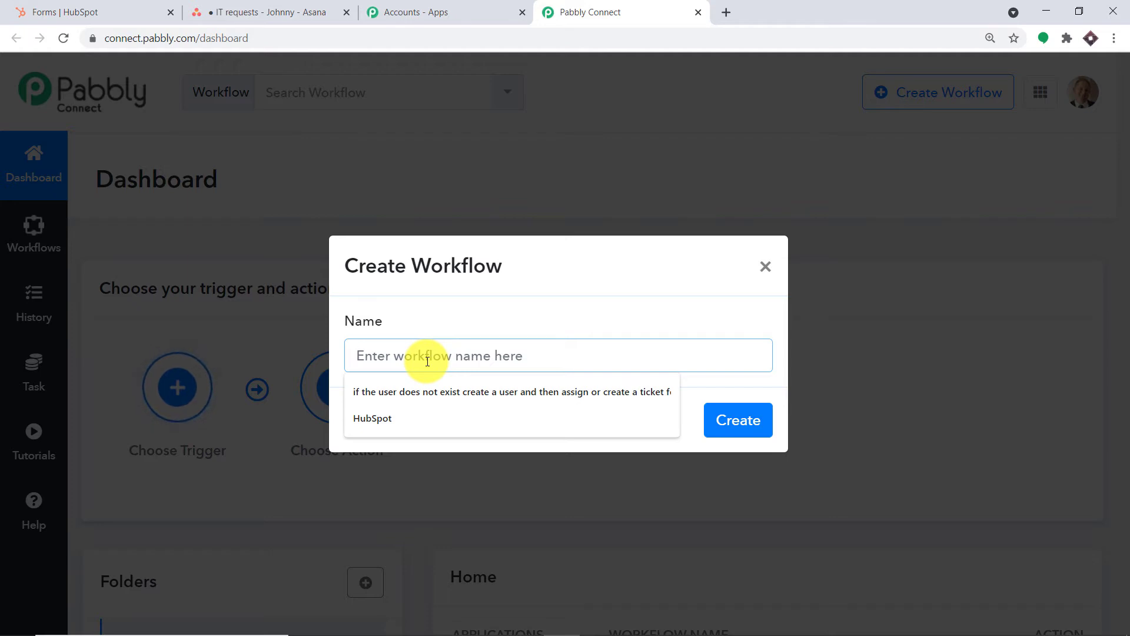
type("Hub")
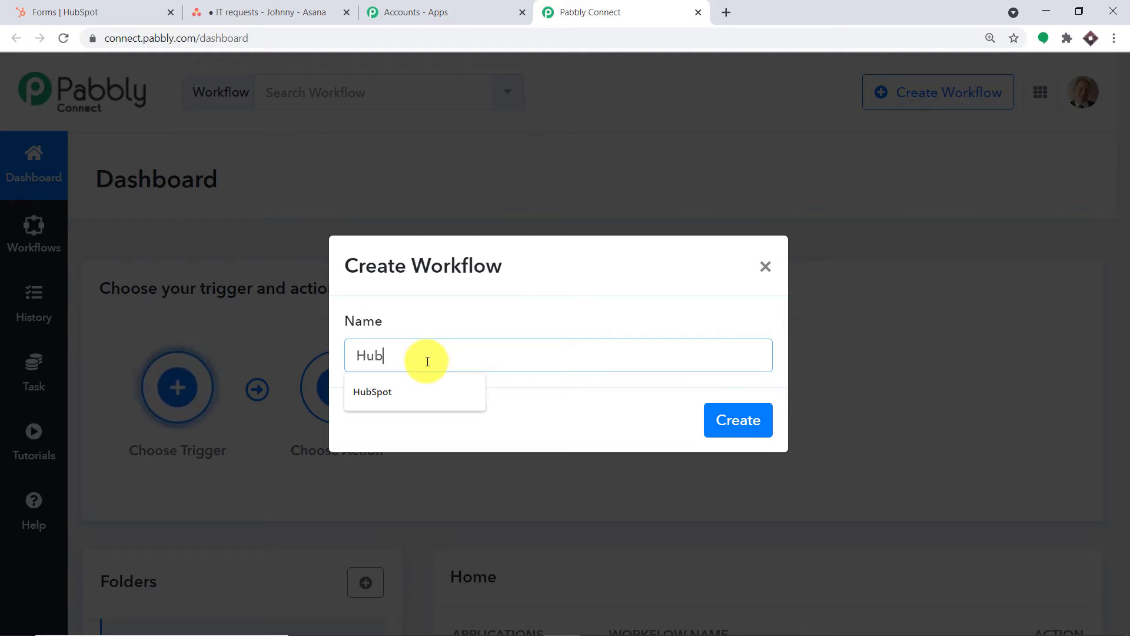
type("Spot")
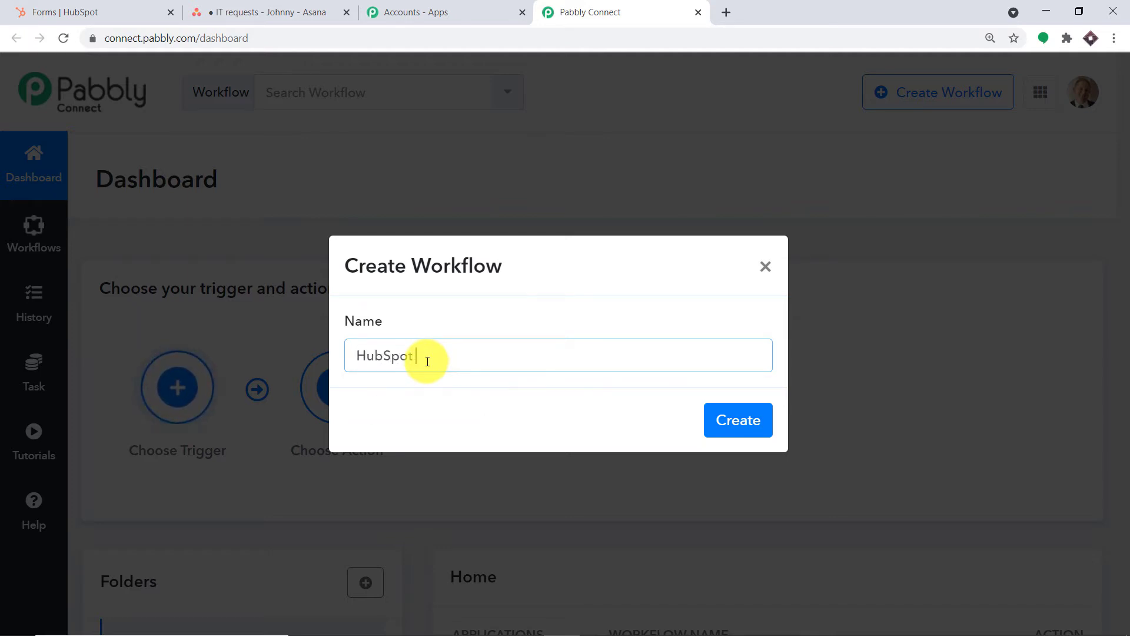
type(" To As")
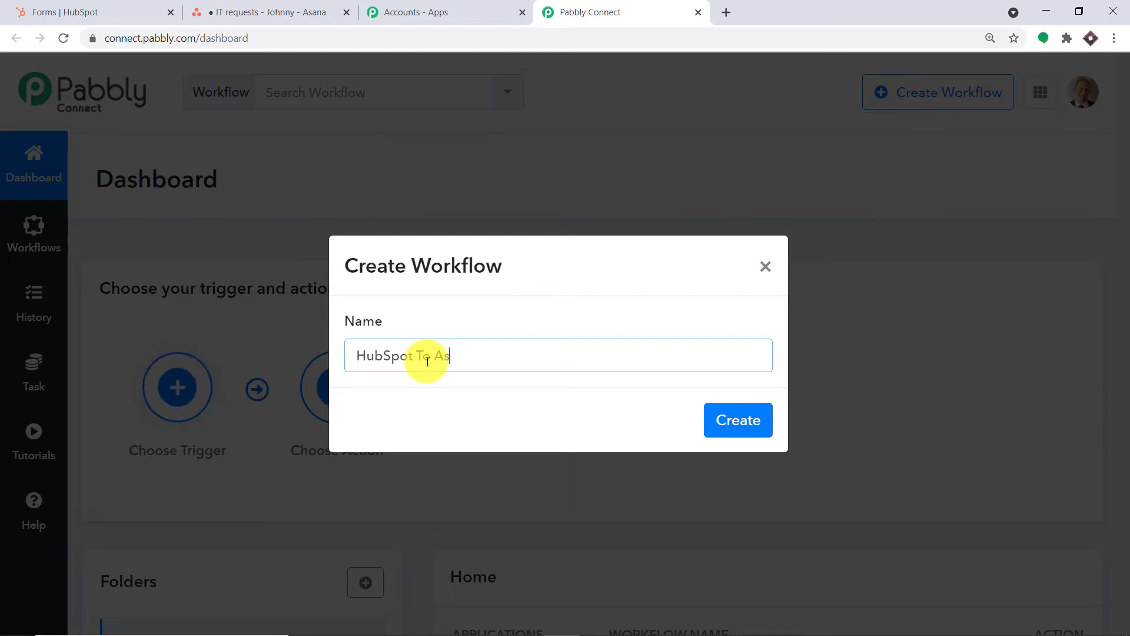
type("ana")
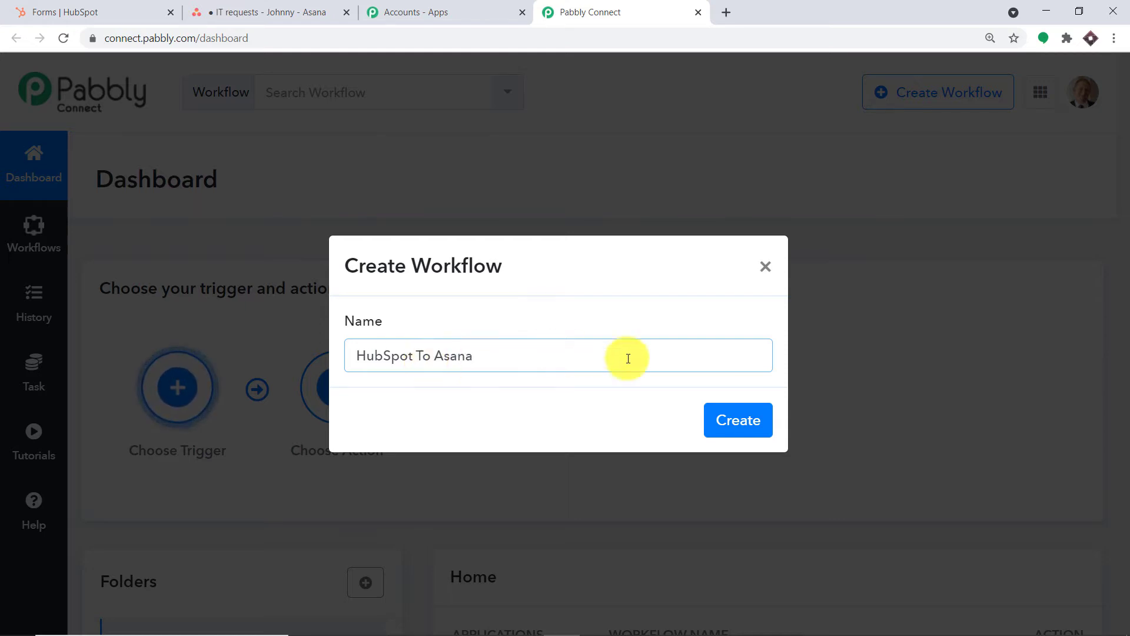
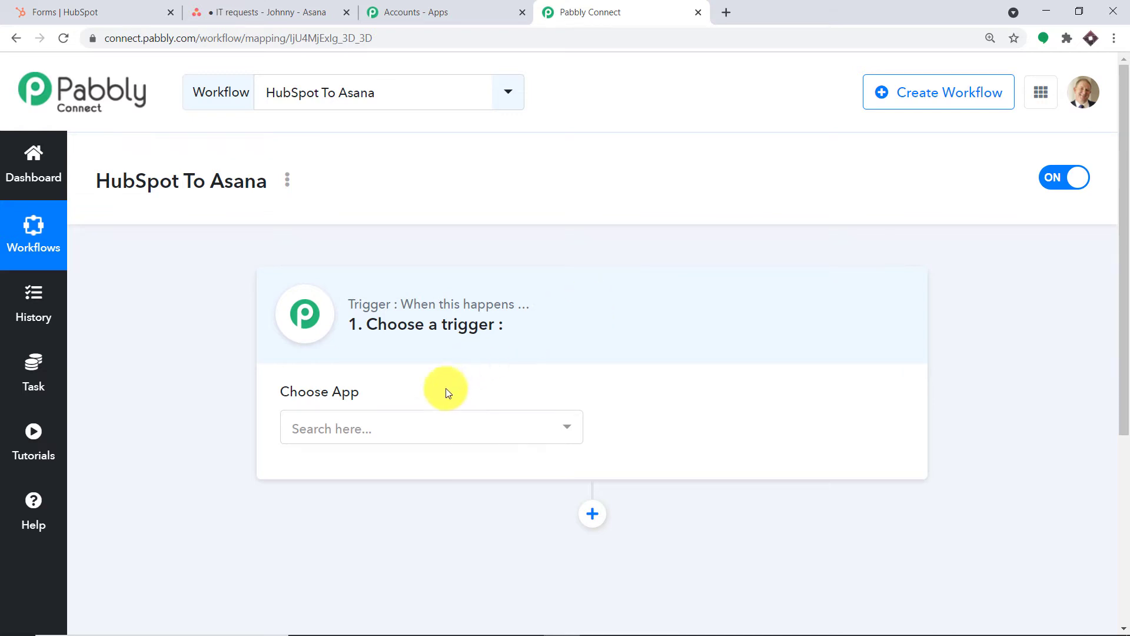
Set the trigger app to HubSpot CRM with the New Form Submission event
left_click(421, 417)
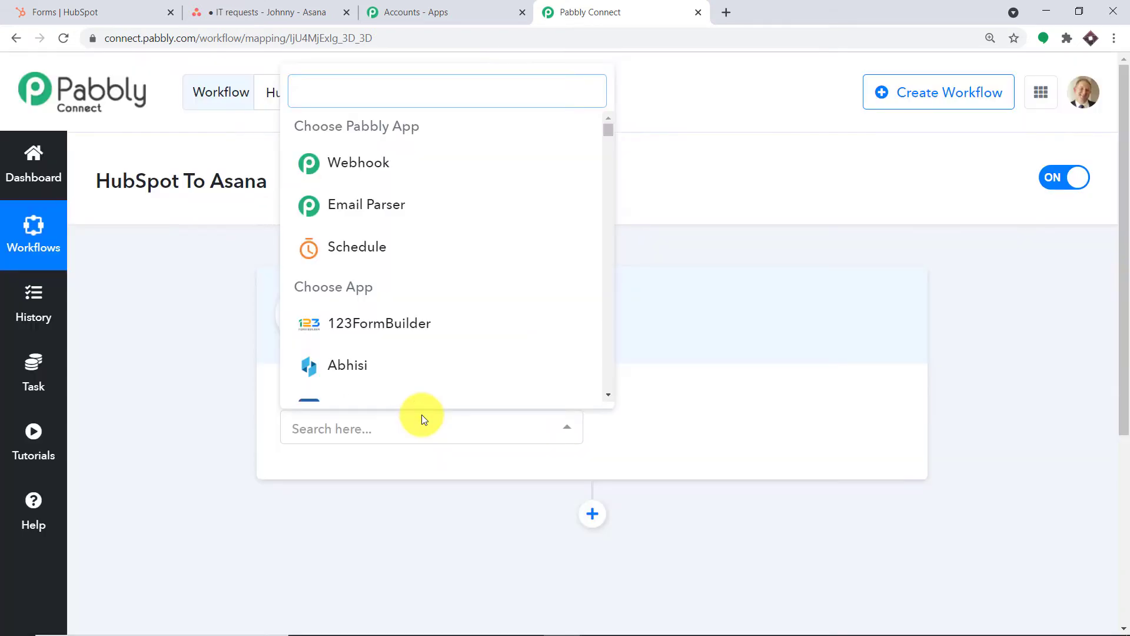
type("hubsp")
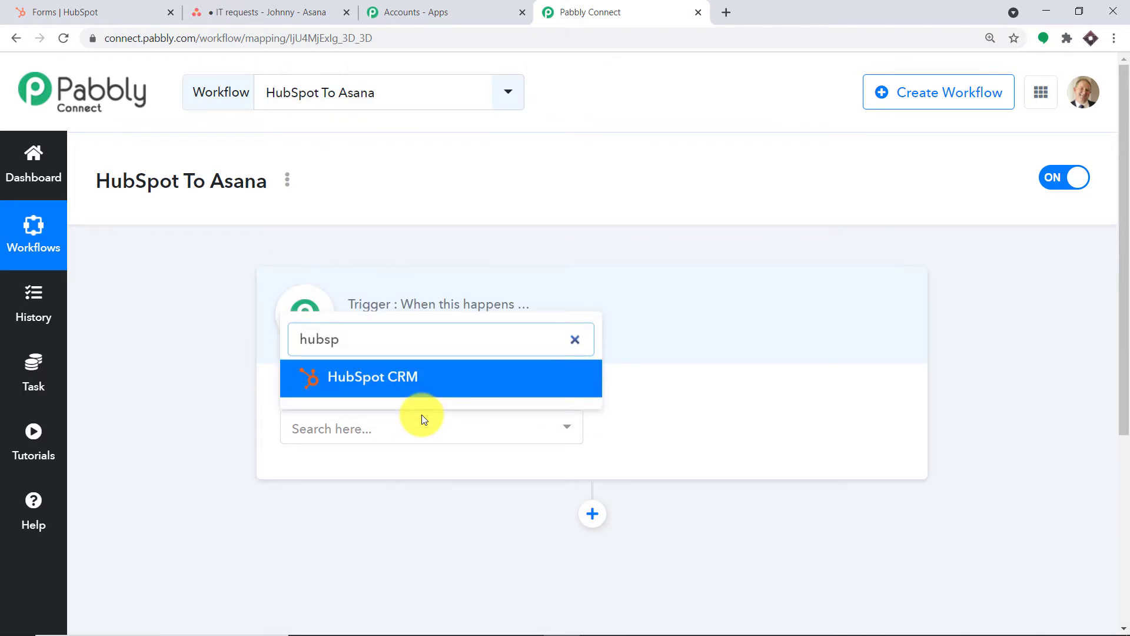
left_click(394, 377)
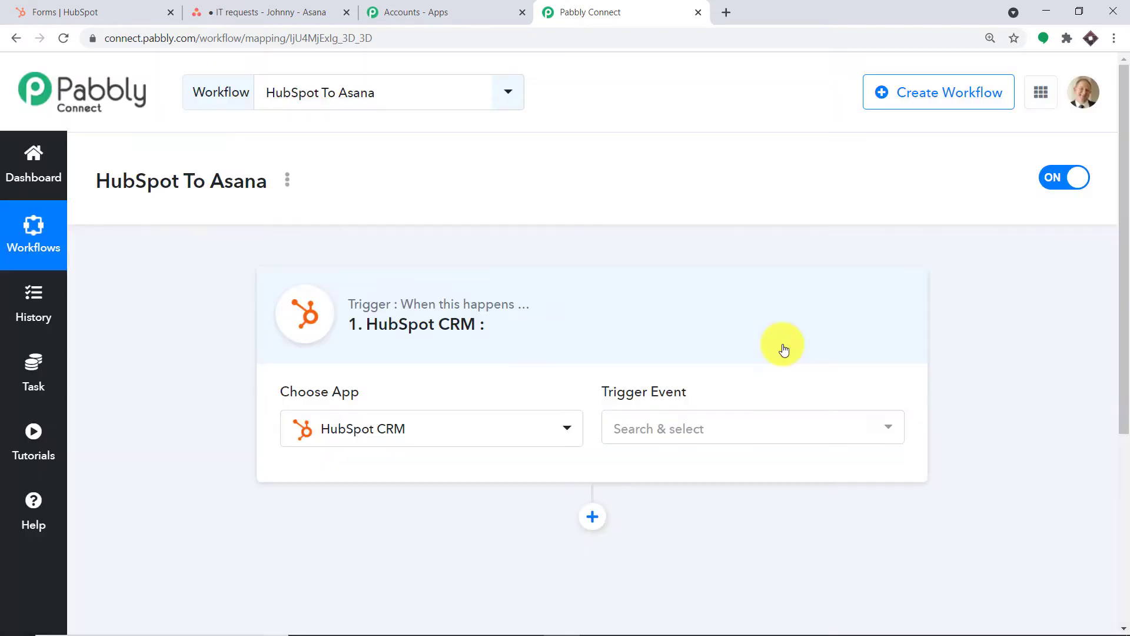
left_click(708, 430)
left_click(711, 150)
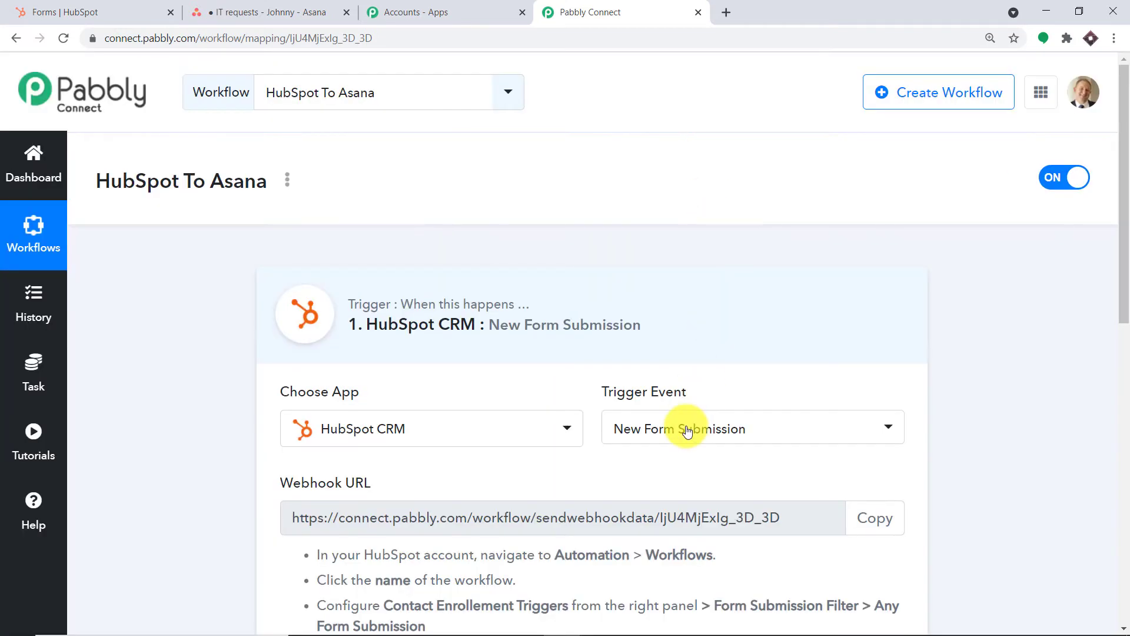
Browse the other trigger events, keep New Form Submission, and return to the HubSpot forms tab
left_click(686, 430)
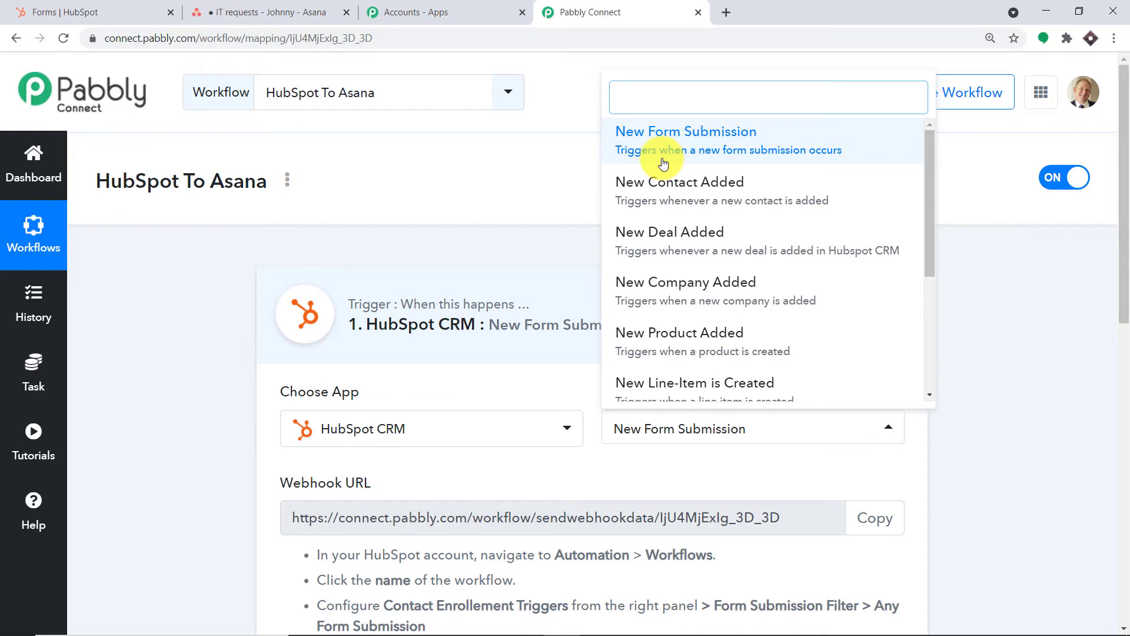
scroll(663, 163, "down", 3)
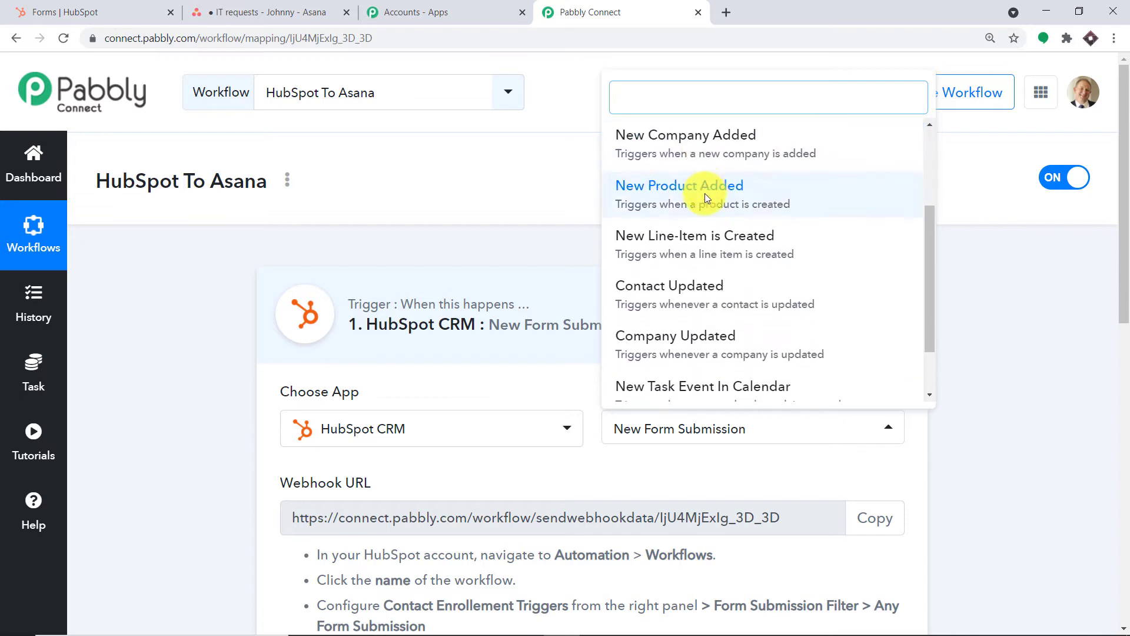
scroll(630, 285, "down", 1)
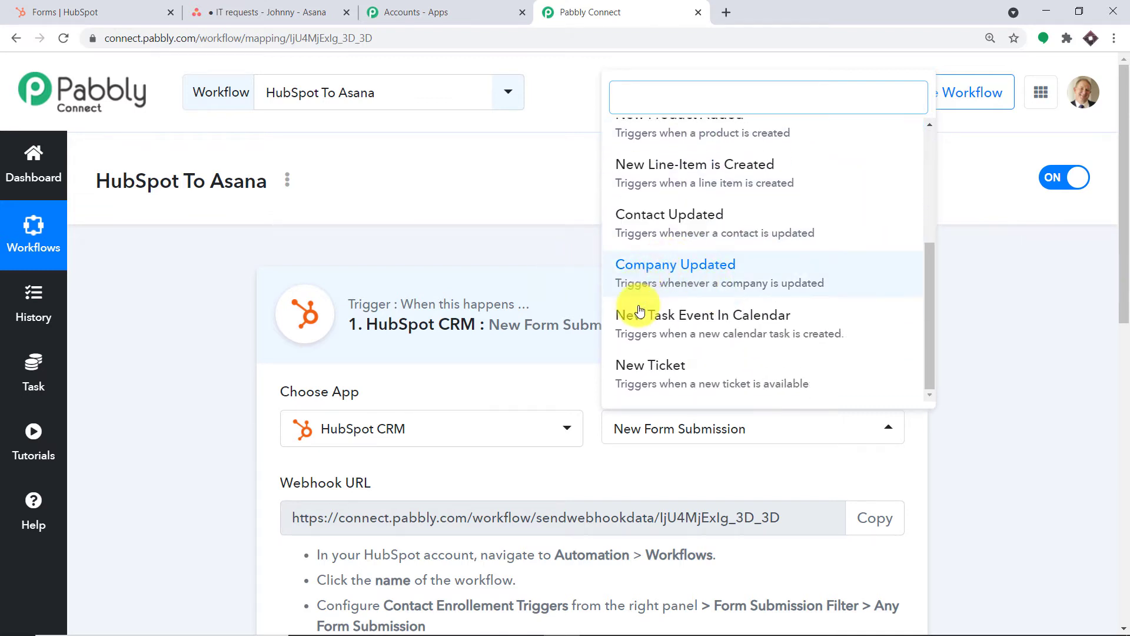
scroll(737, 222, "up", 4)
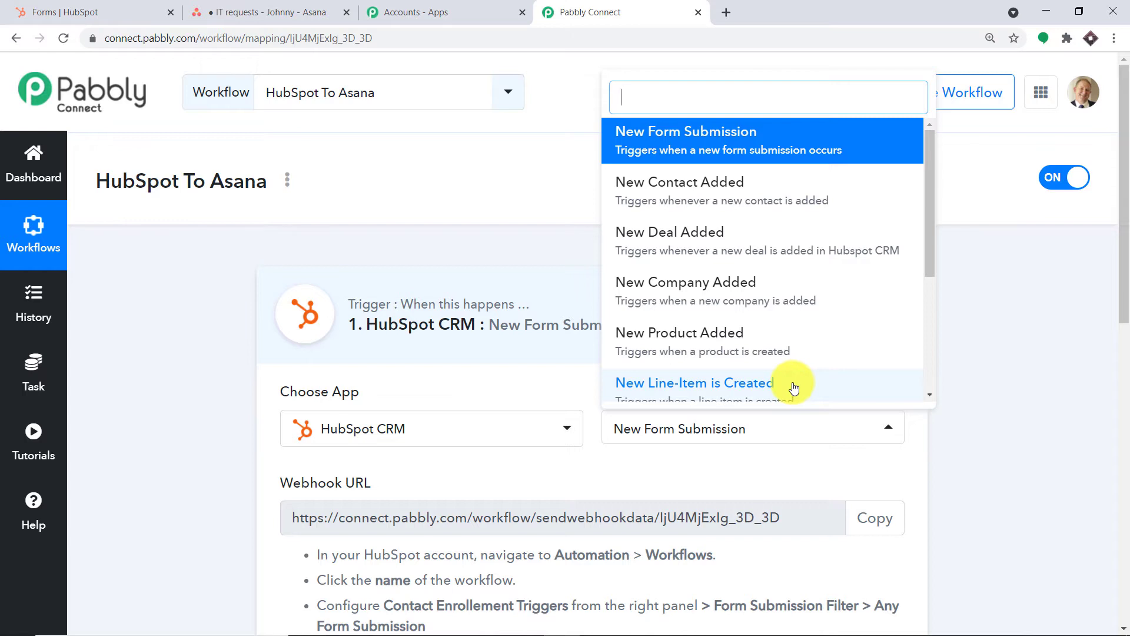
left_click(789, 496)
left_click_drag(1121, 278, 1125, 377)
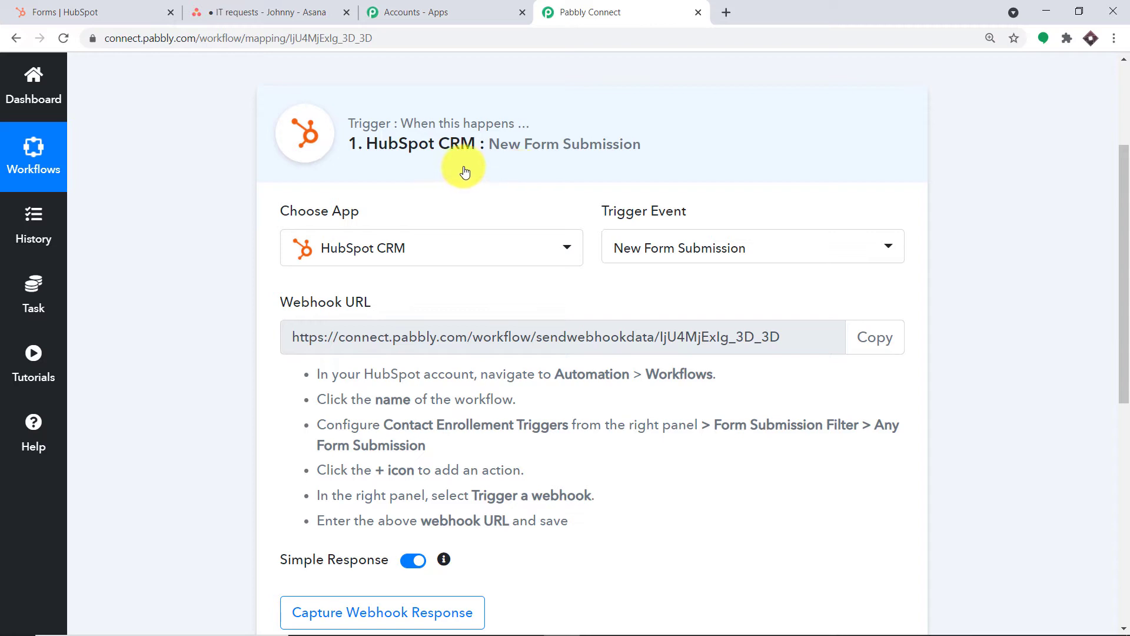
left_click(83, 12)
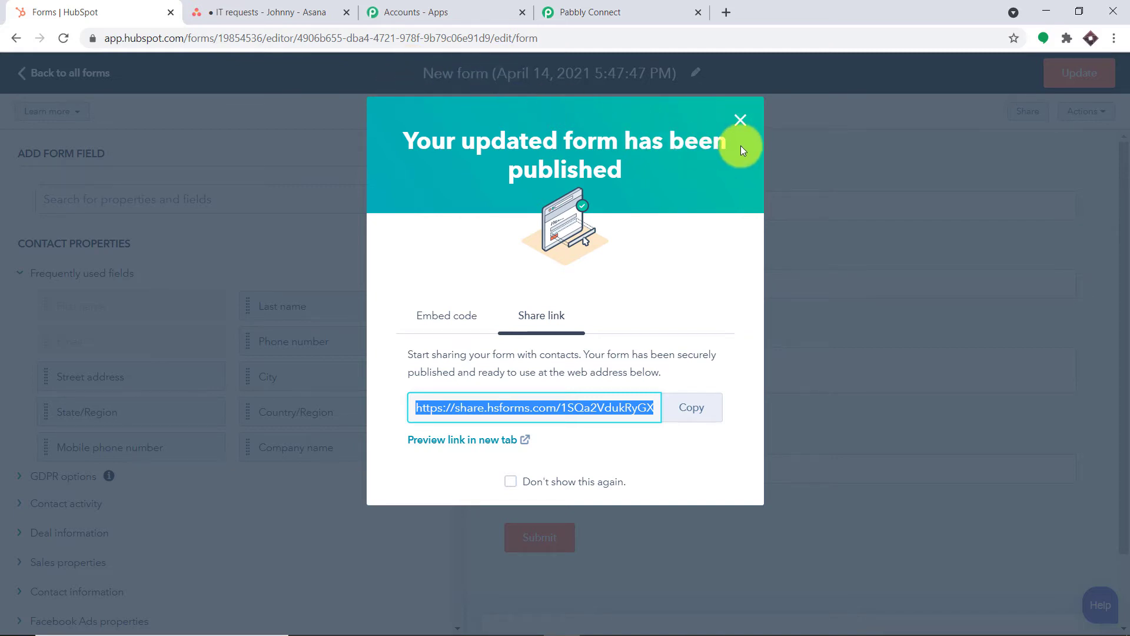
Dismiss the form-published notice and start a new workflow from Automation > Workflows
left_click(740, 121)
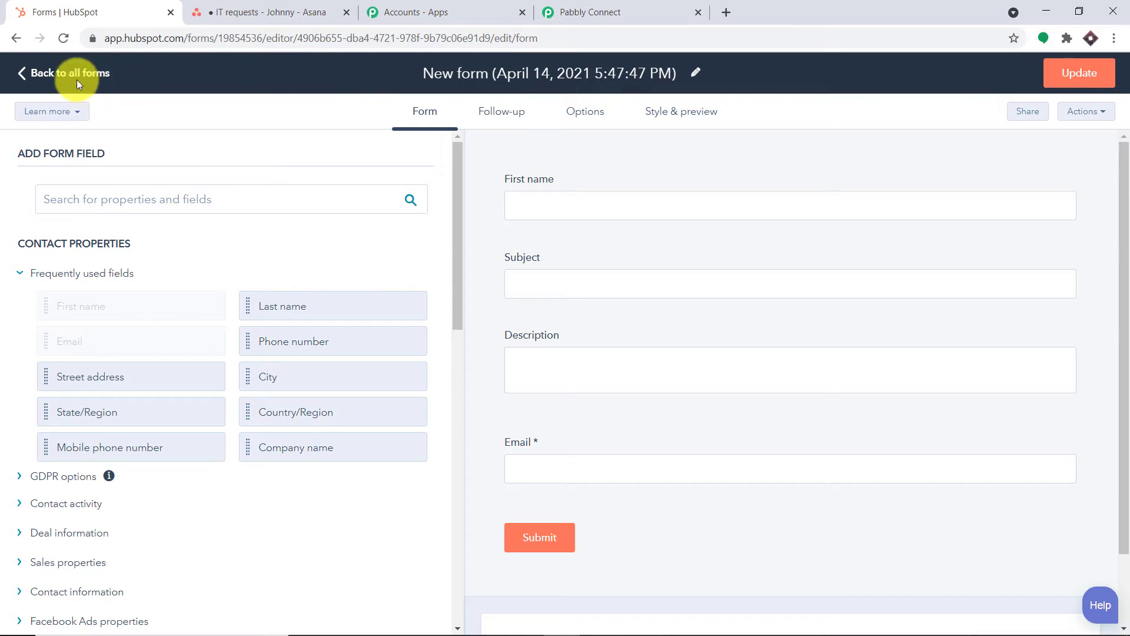
left_click(76, 79)
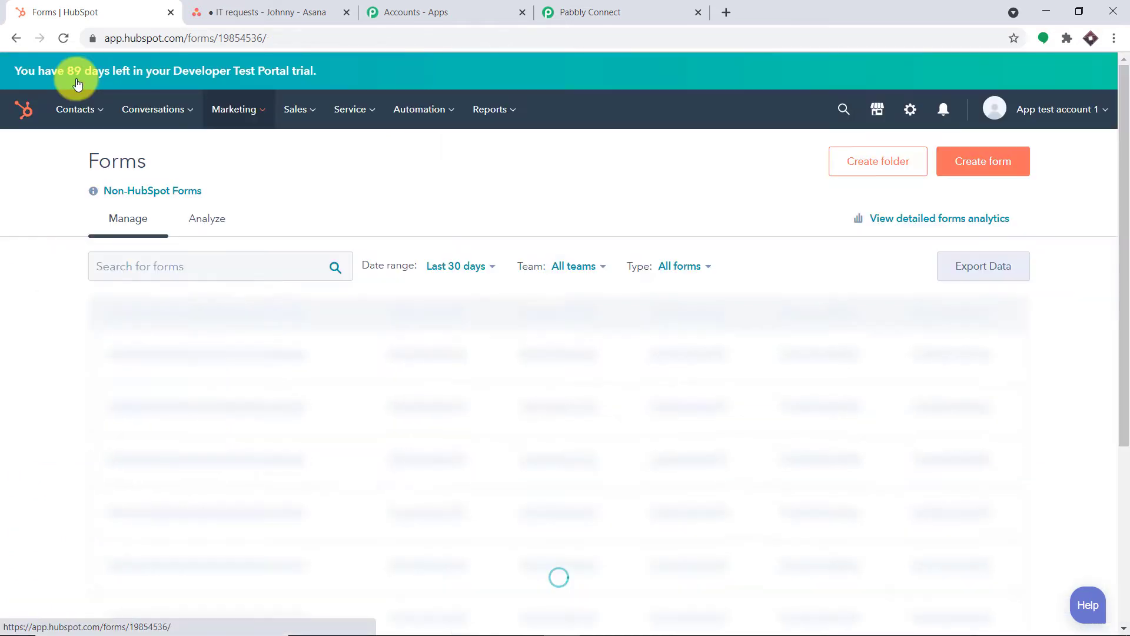
left_click(435, 121)
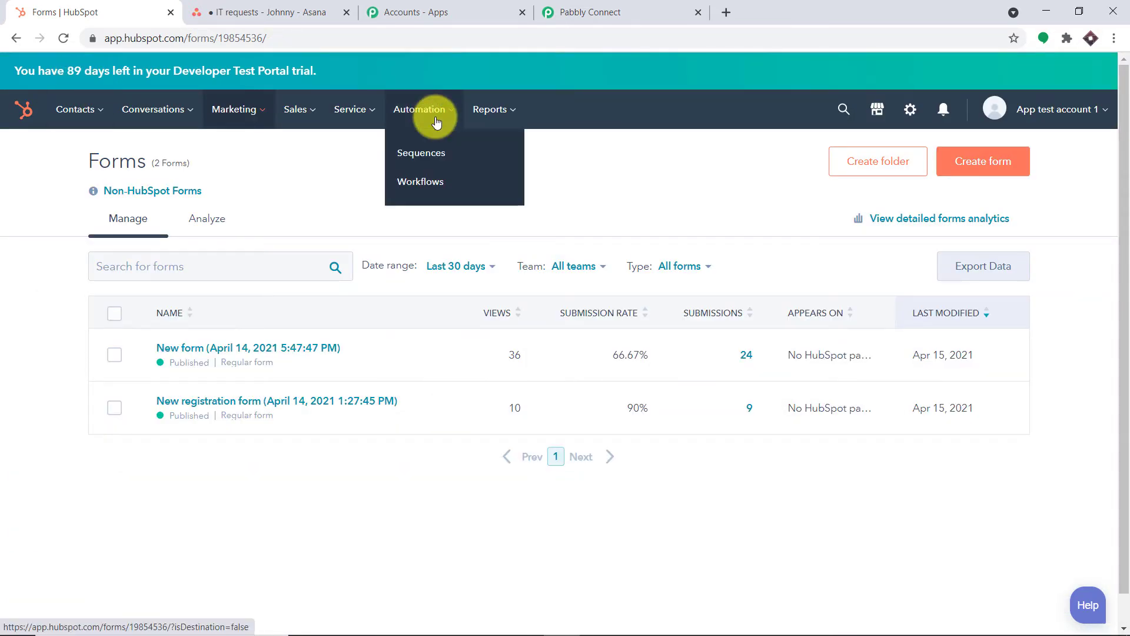
left_click(449, 188)
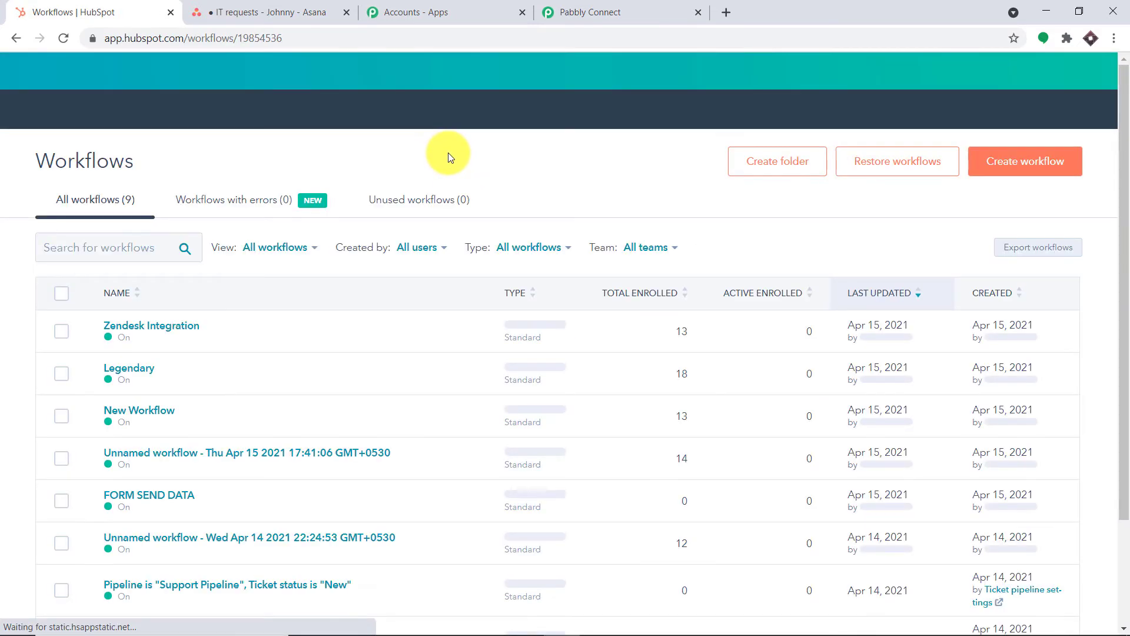
left_click(1014, 169)
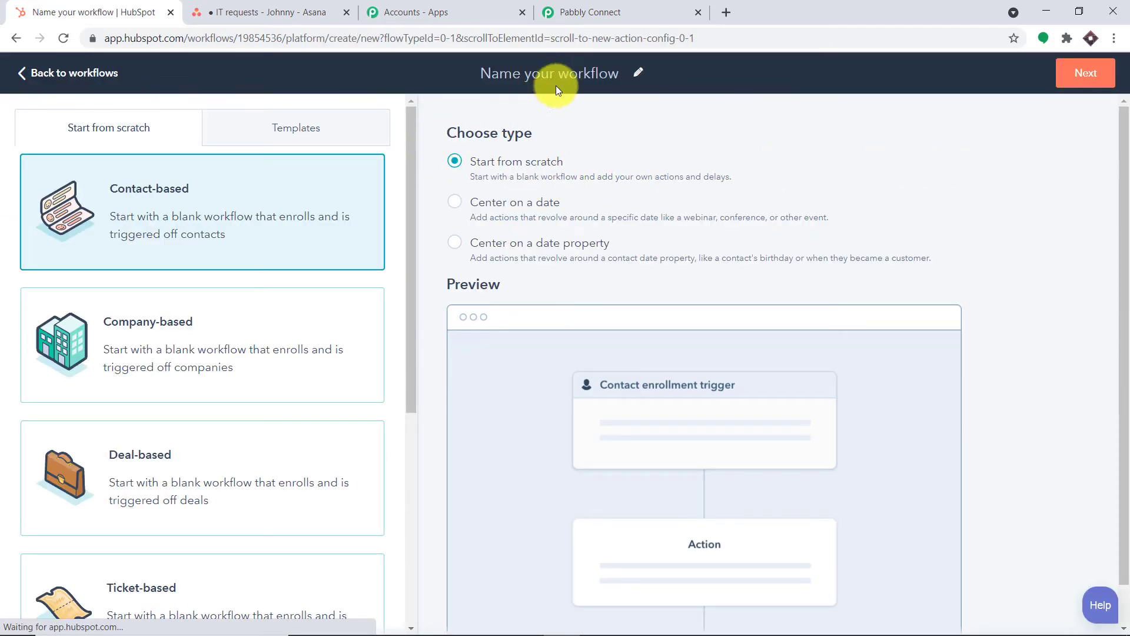
Name the workflow 'Asana Integration', fixing the capitalisation typo, and continue to the editor
left_click(558, 82)
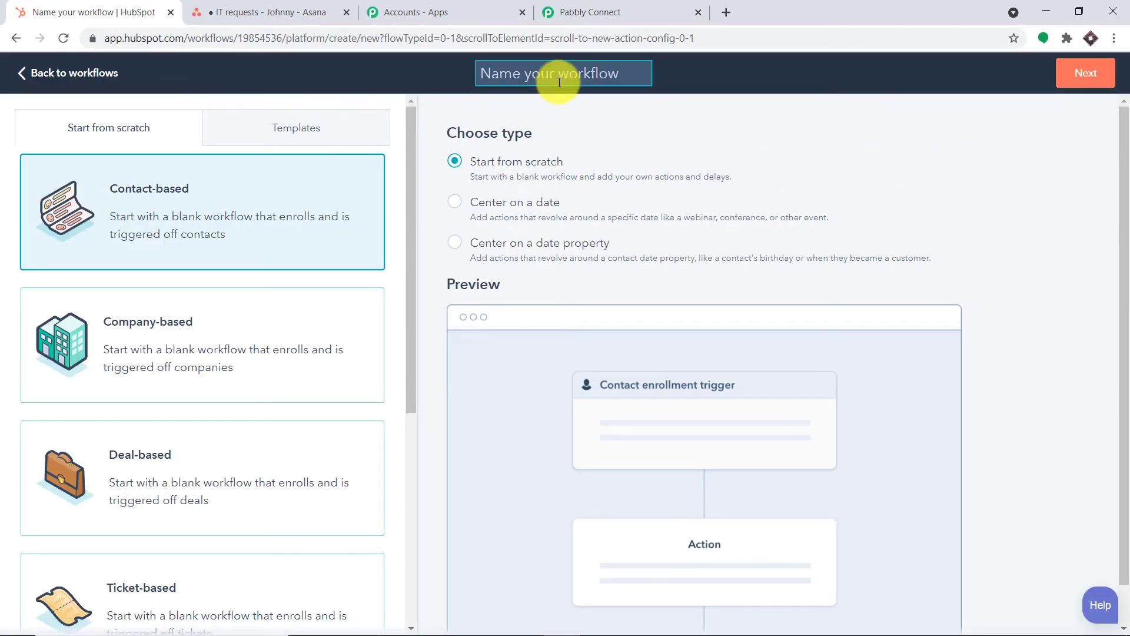
type("Asan")
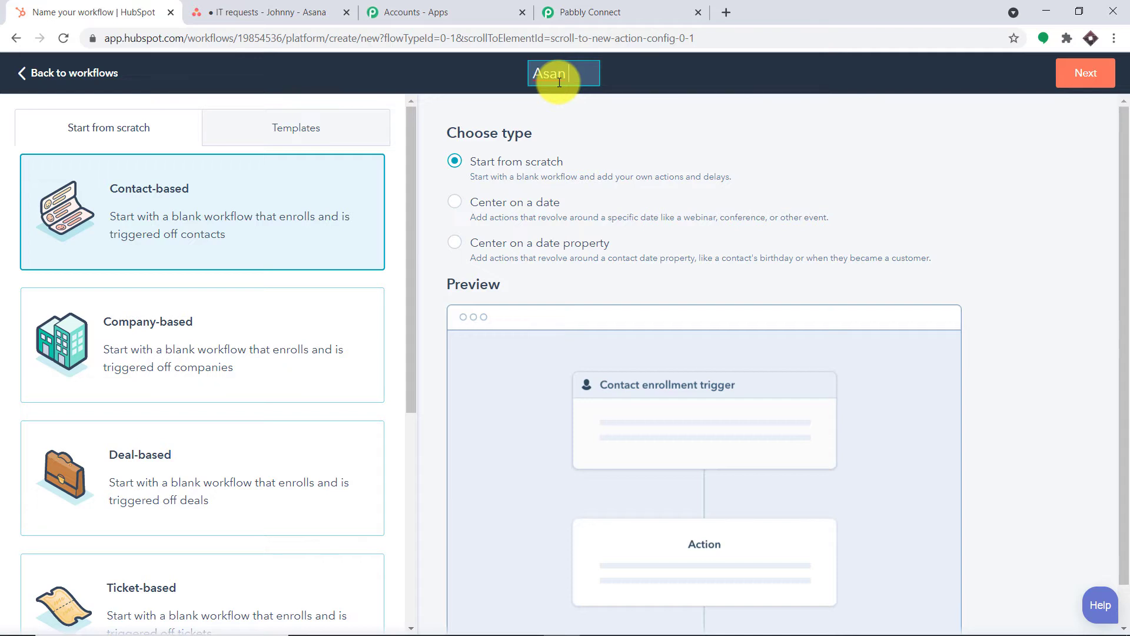
type("a i")
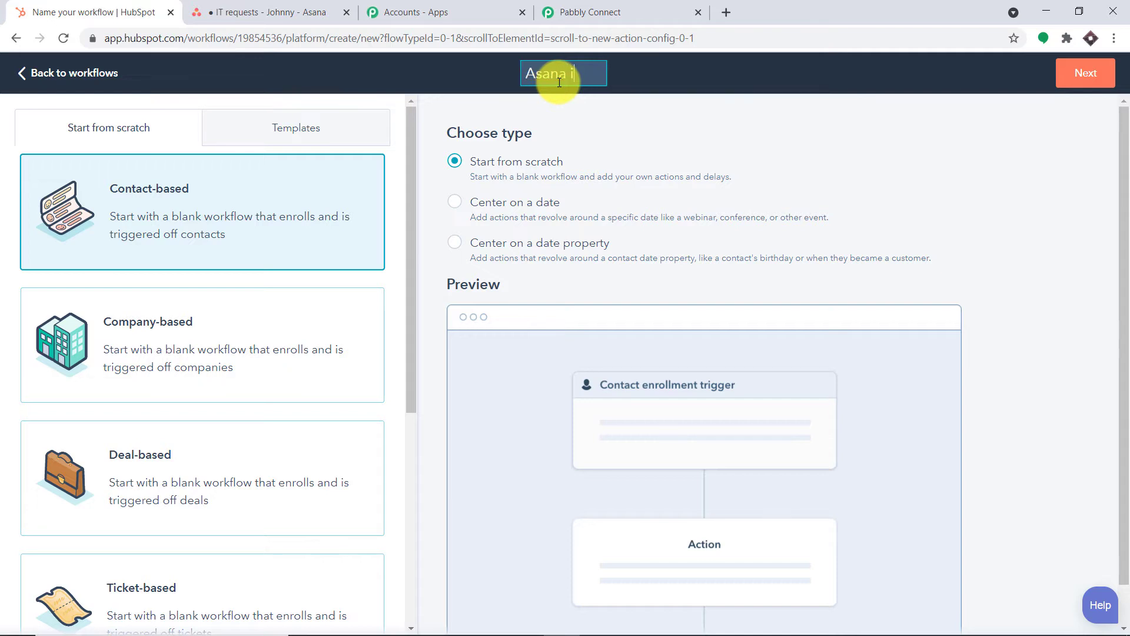
type("Ntegration")
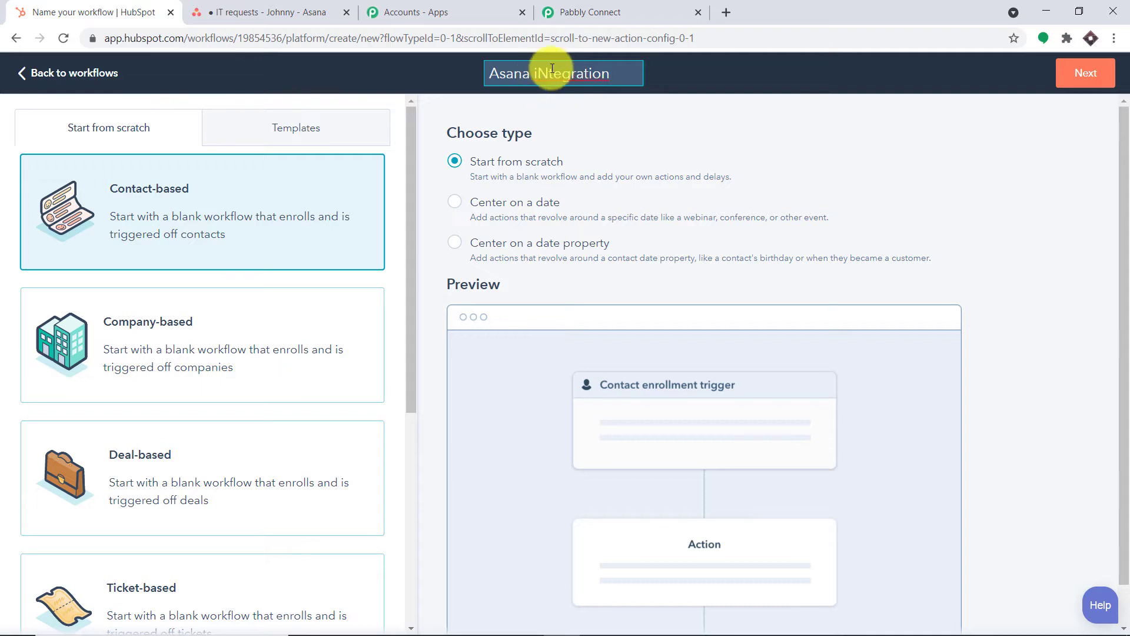
left_click(549, 73)
key("BackSpace")
key("BackSpace")
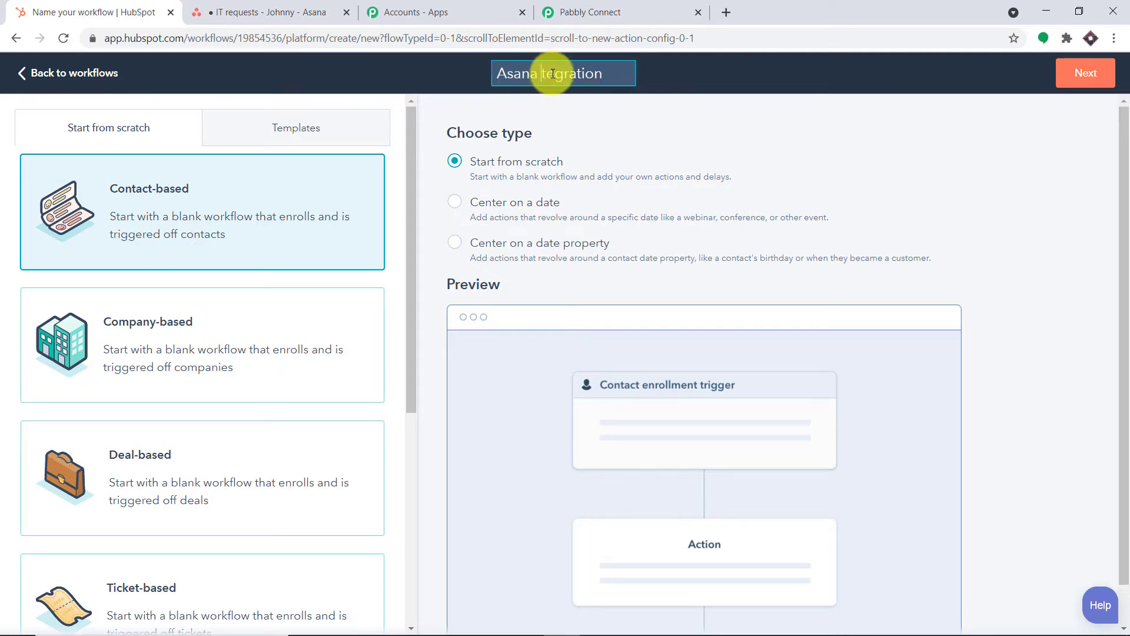
type("In")
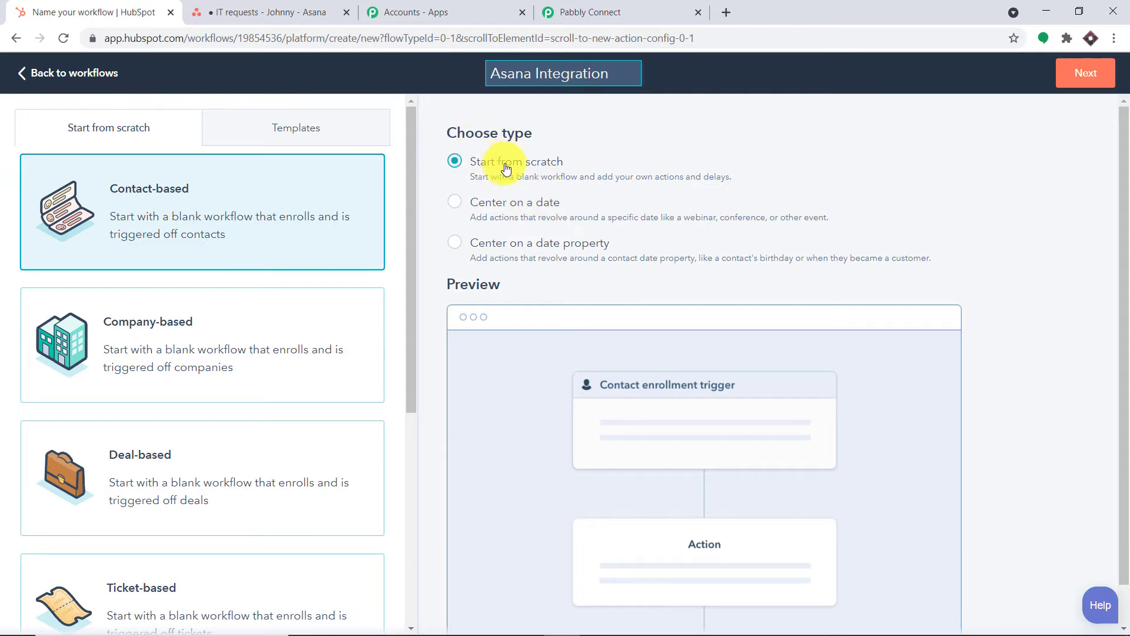
left_click(1074, 75)
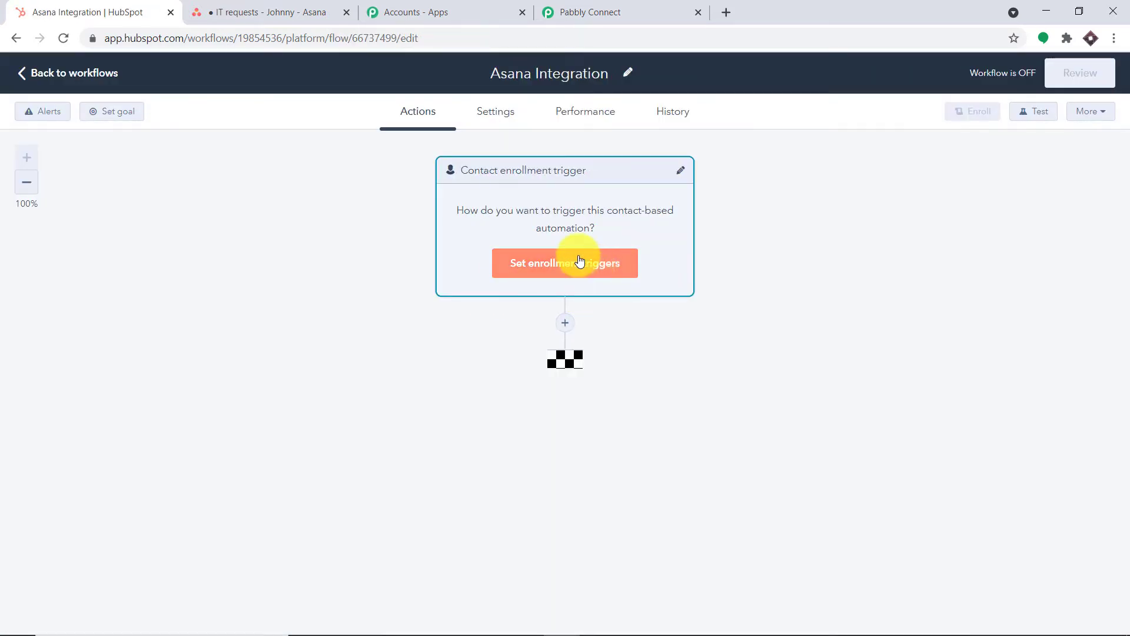
Add and save a form-submission enrollment trigger for New form (April 14, 2021 5:47:47 PM) on any page
left_click(580, 259)
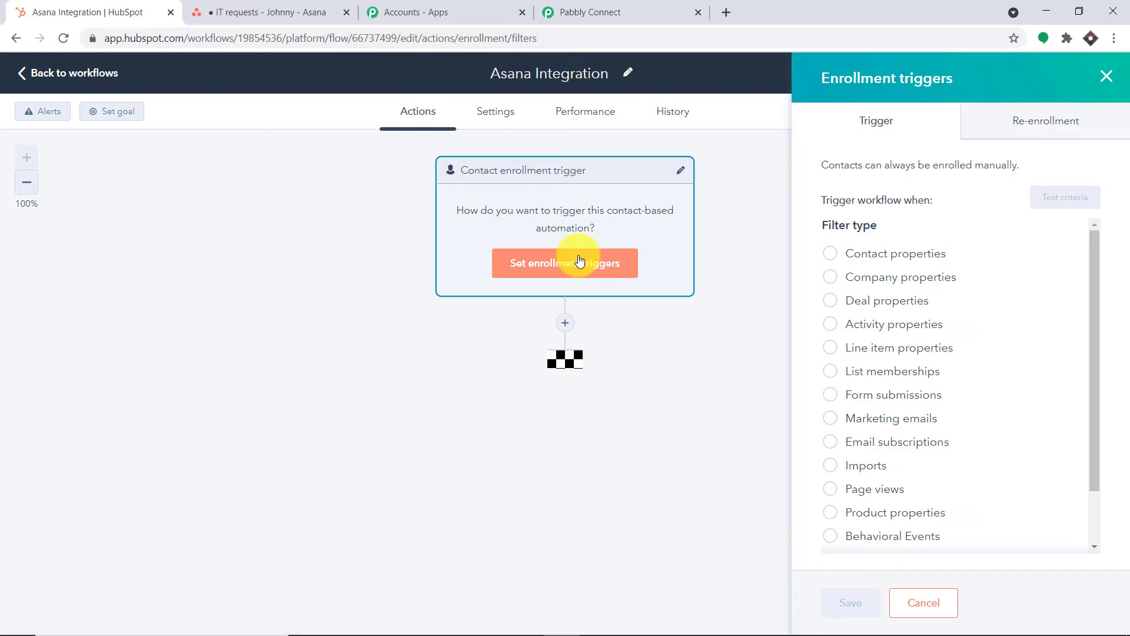
scroll(930, 385, "down", 2)
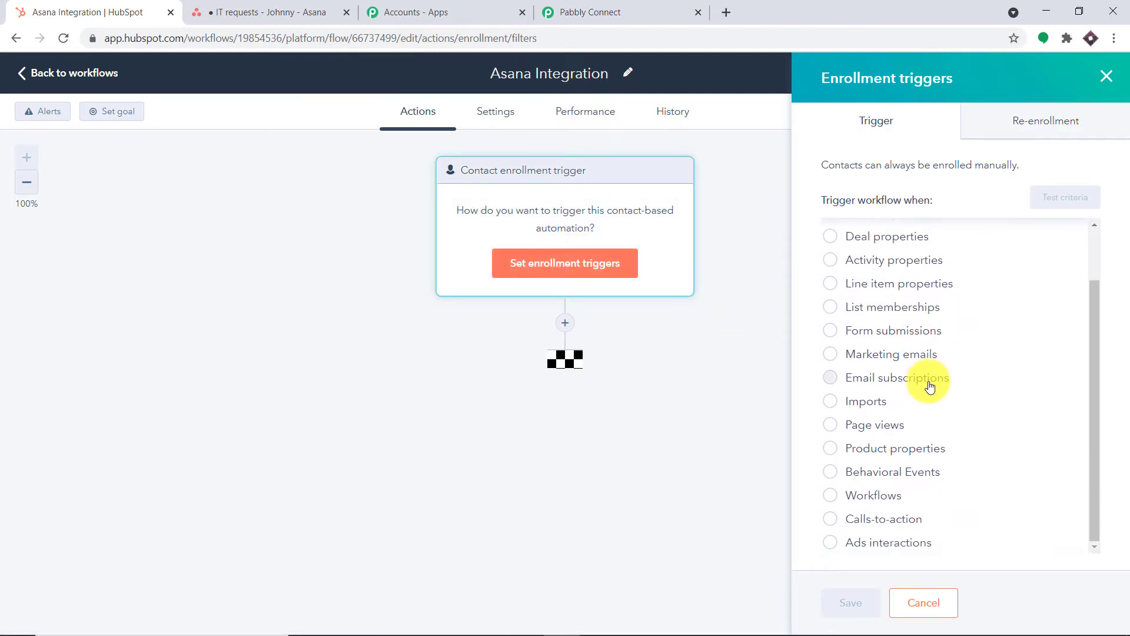
scroll(906, 428, "up", 2)
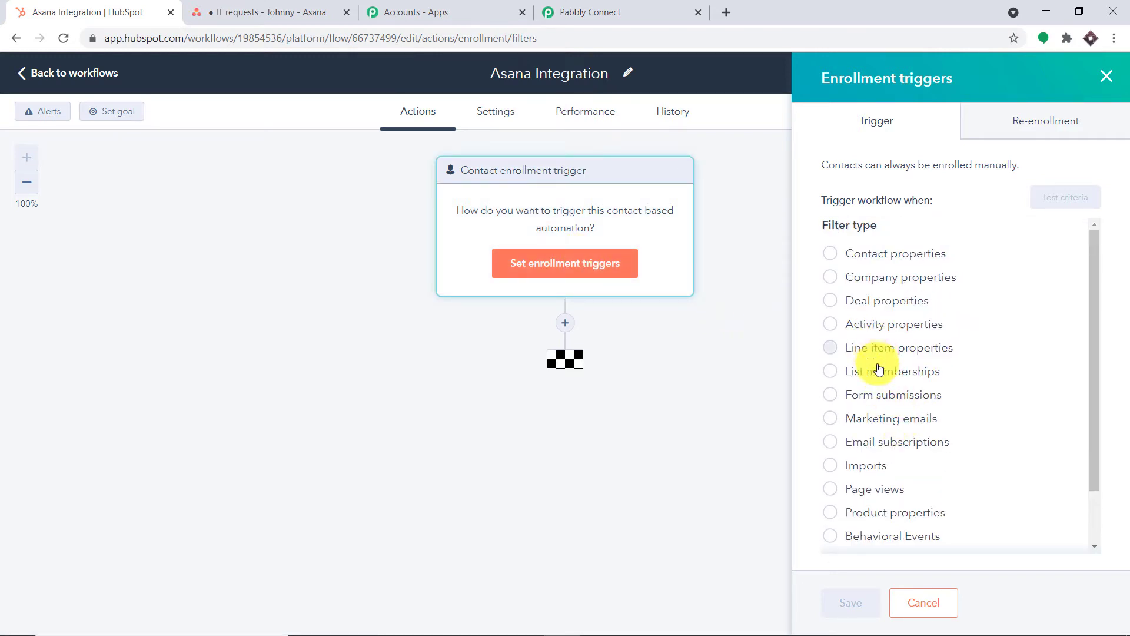
left_click(869, 396)
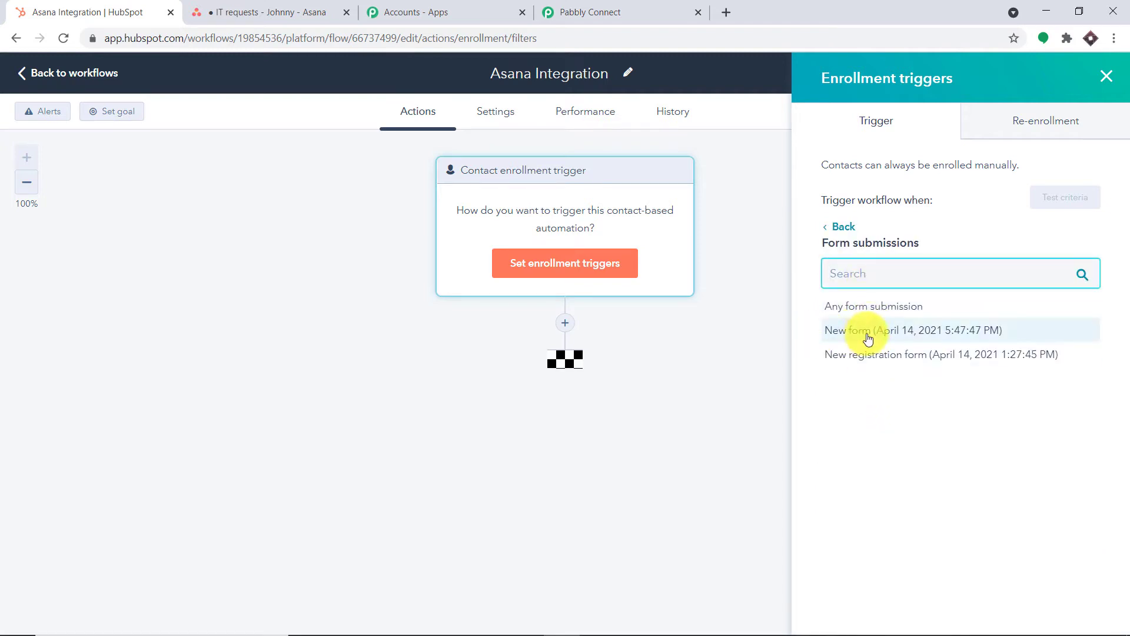
left_click(829, 330)
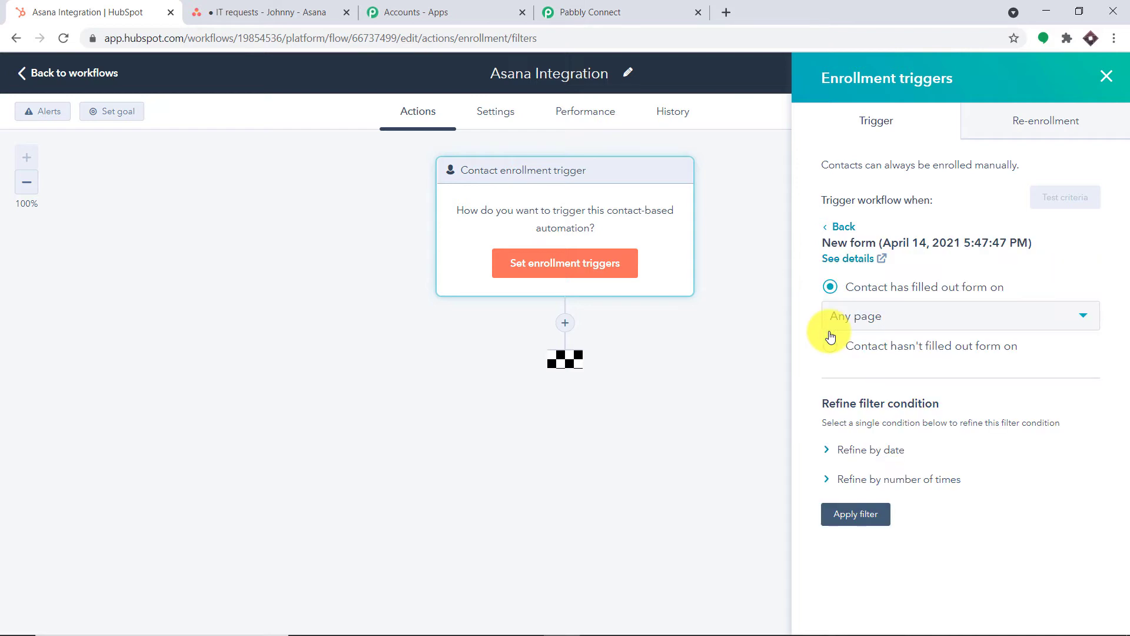
left_click(857, 513)
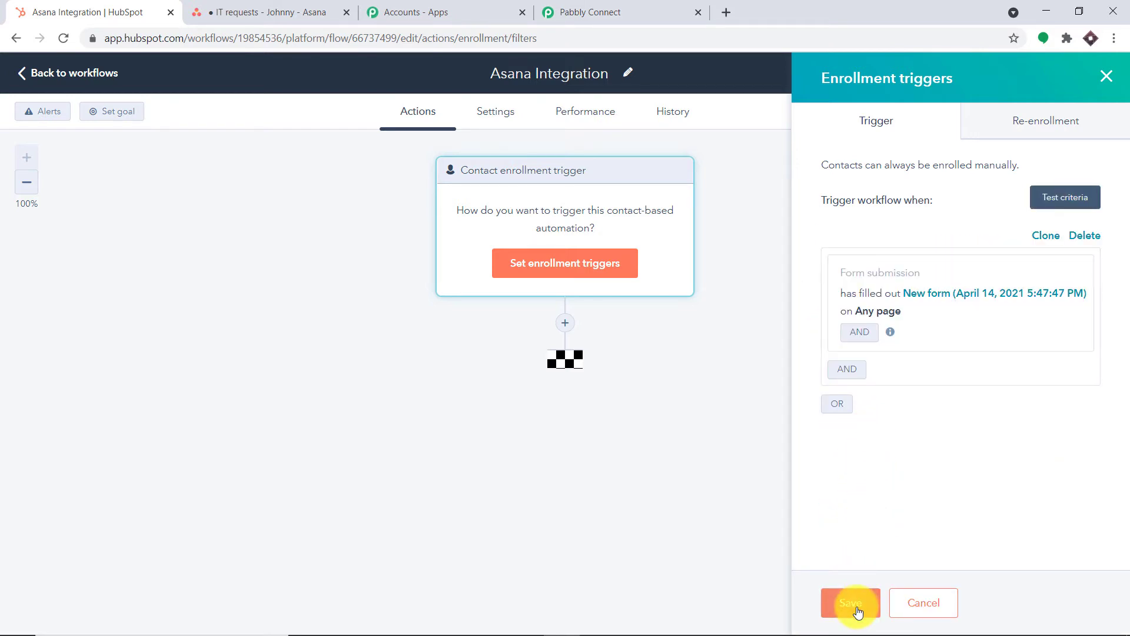
left_click(853, 602)
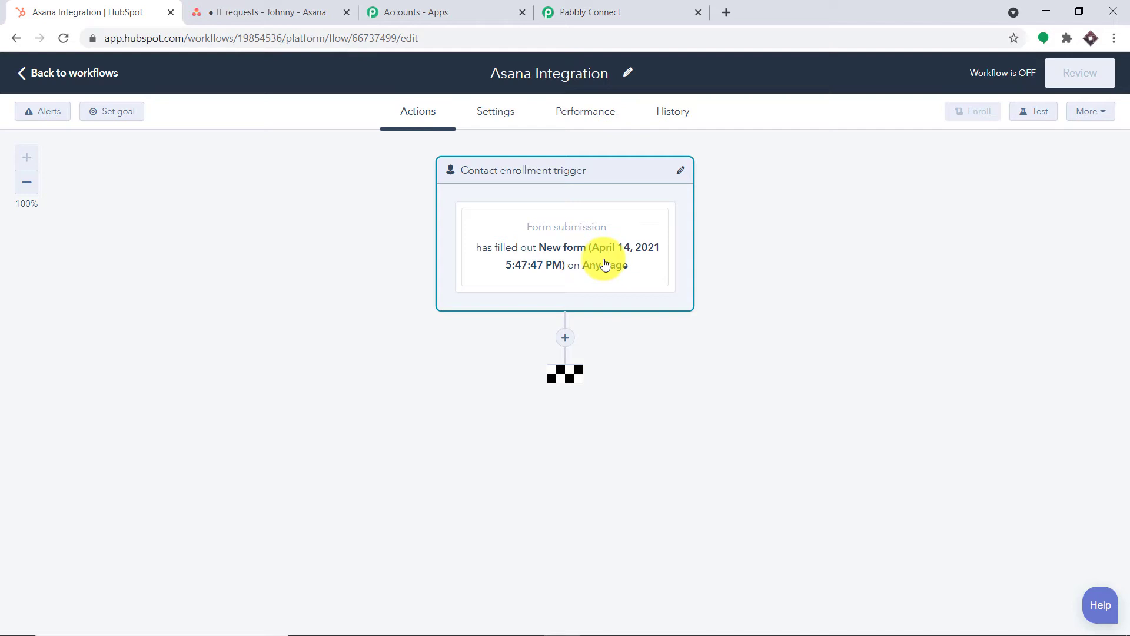
left_click(567, 341)
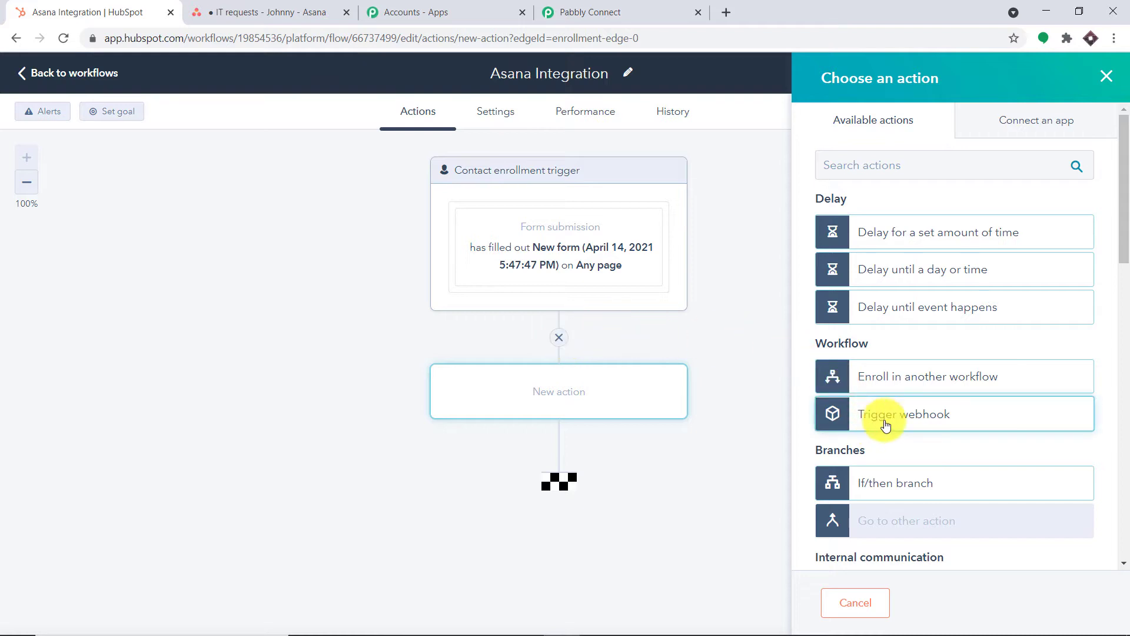
Add a Trigger webhook action using the copied Pabbly Connect webhook URL and save it
left_click(910, 420)
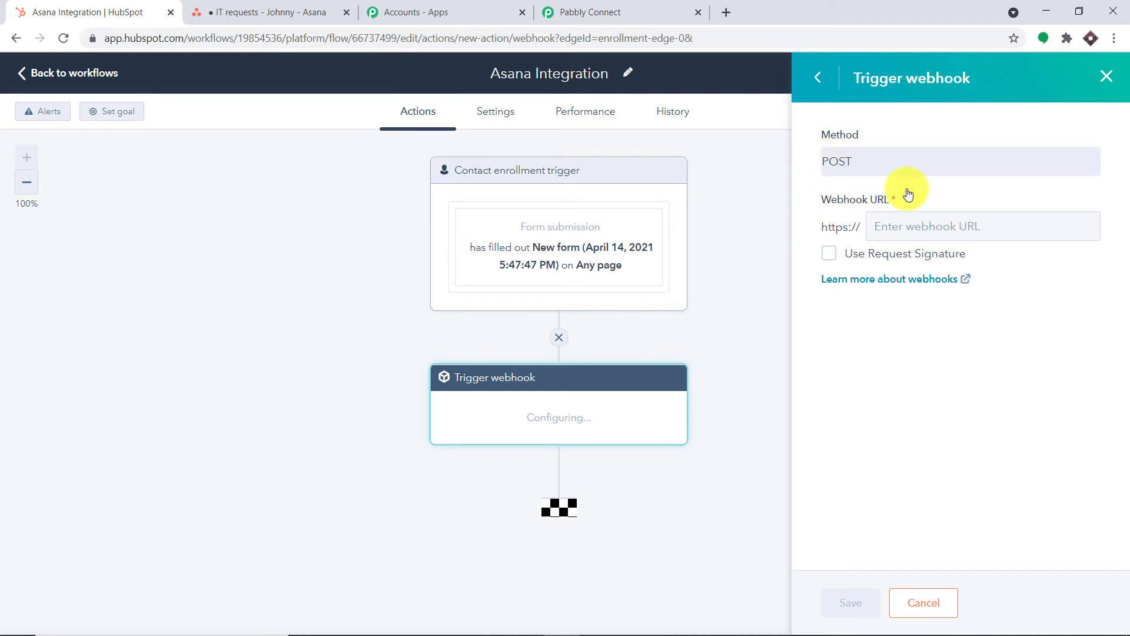
left_click(606, 12)
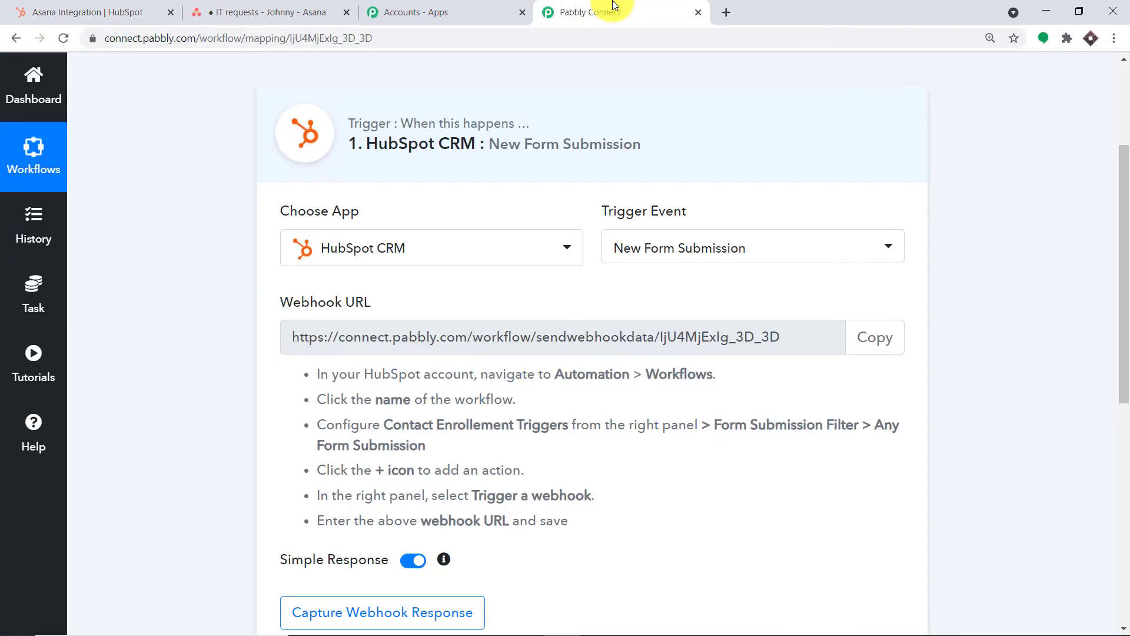
left_click(881, 344)
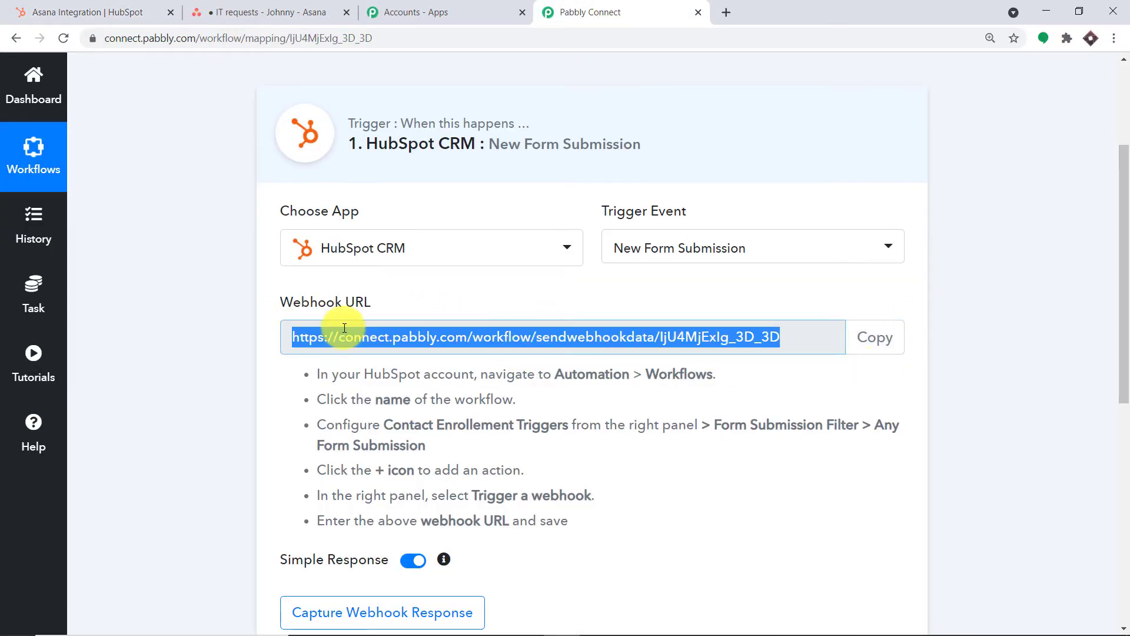
left_click(142, 12)
left_click(935, 227)
right_click(939, 228)
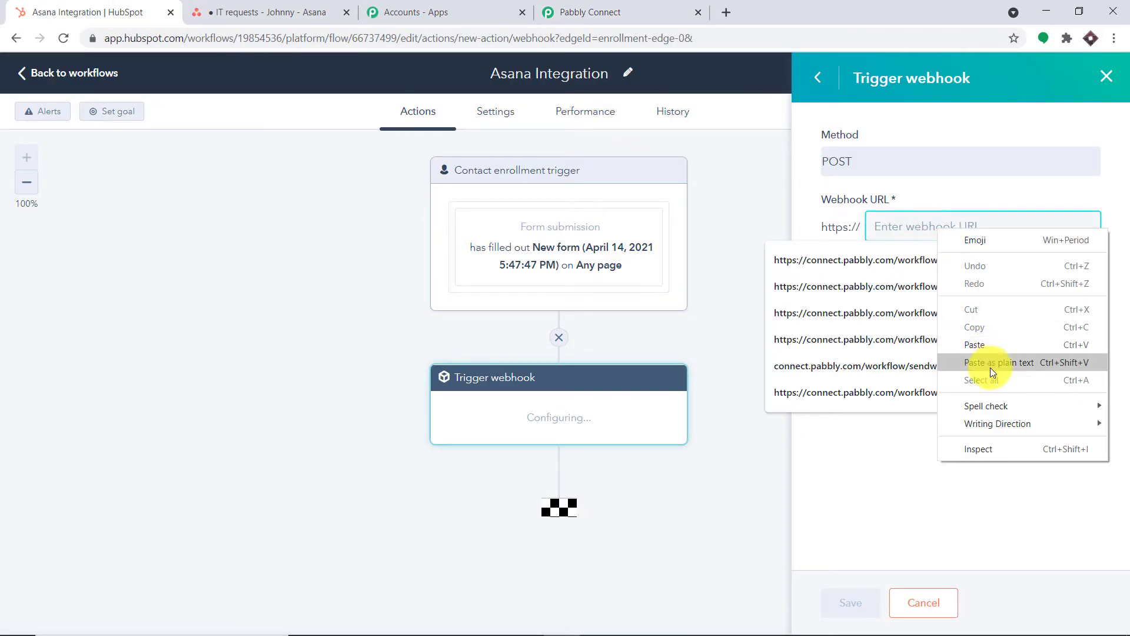
left_click(986, 346)
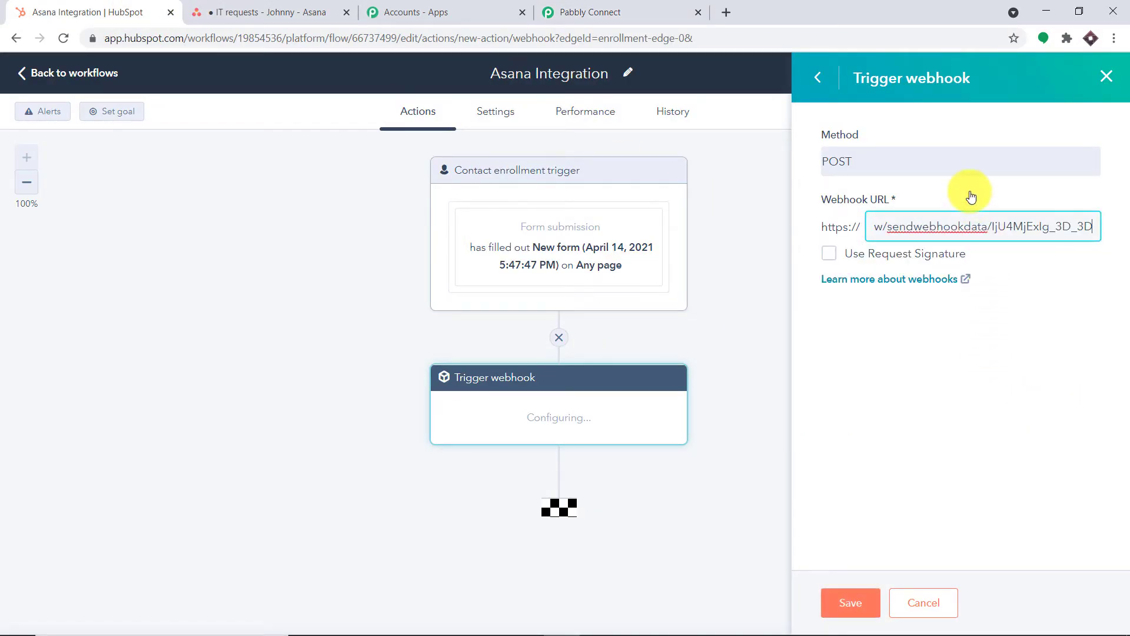
left_click(853, 603)
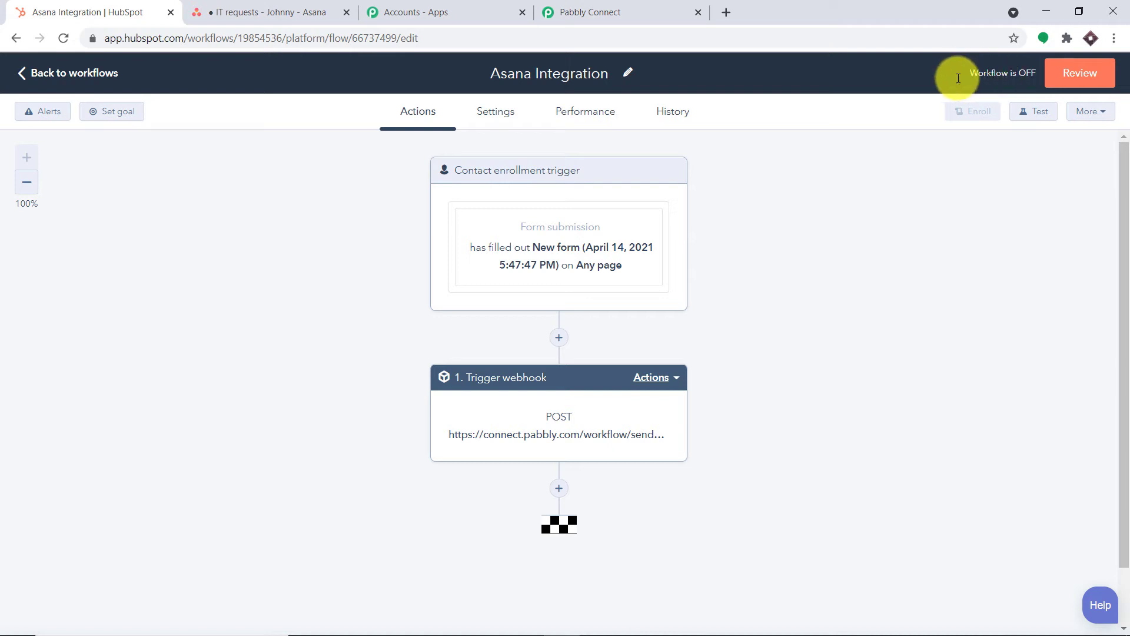
Enroll existing contacts, allow re-enrollment, and turn the Asana Integration workflow on
left_click(1077, 73)
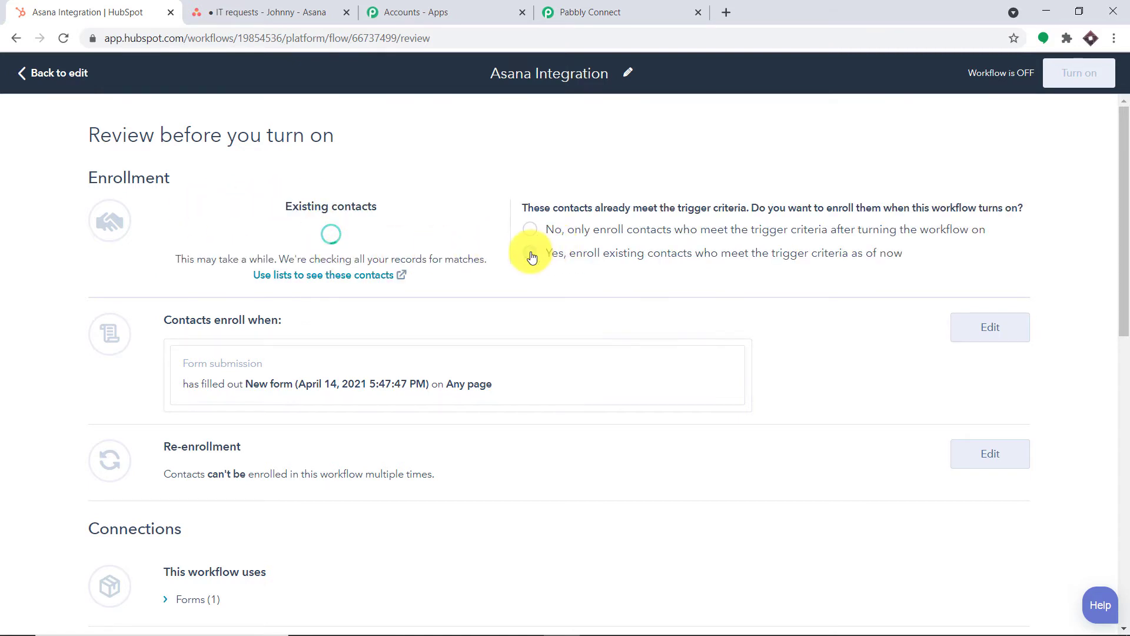
left_click(531, 254)
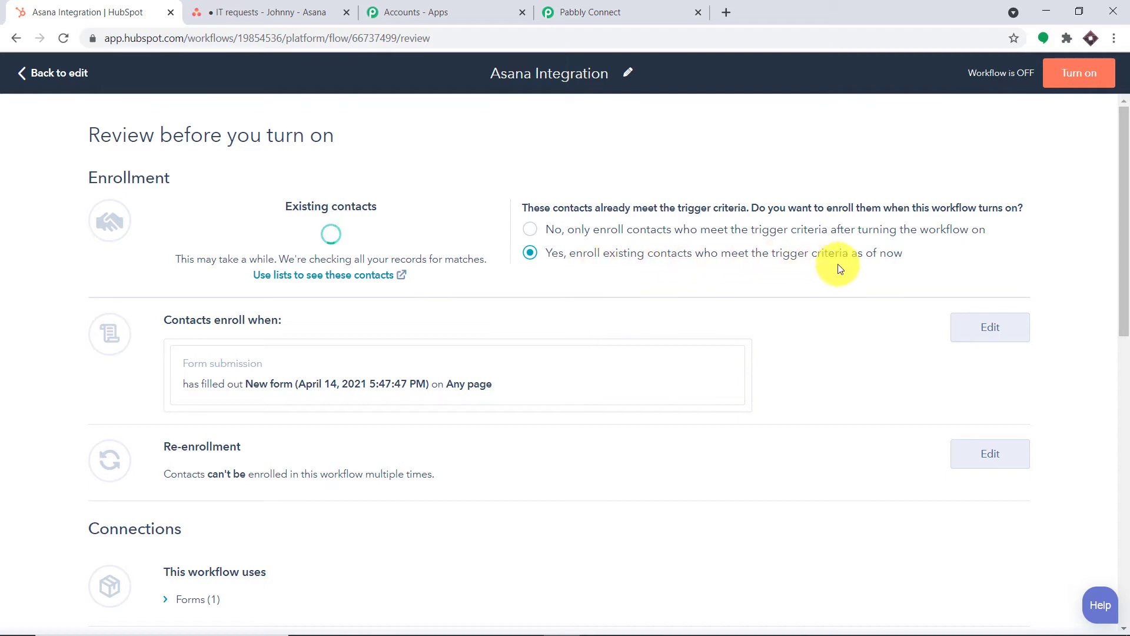
scroll(766, 270, "down", 2)
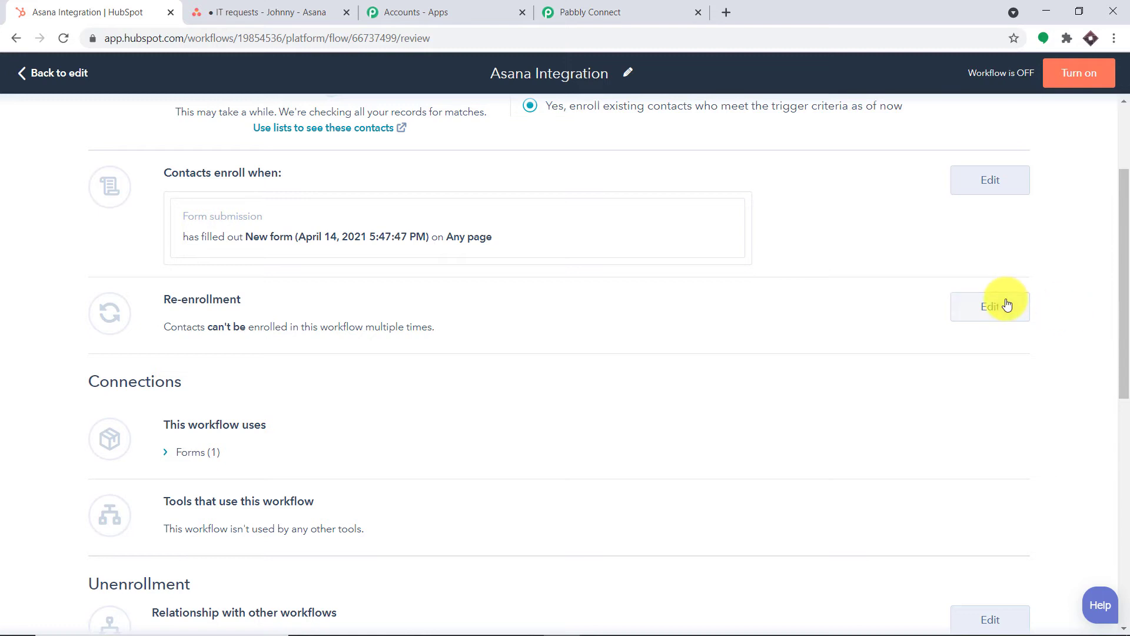
left_click(1004, 305)
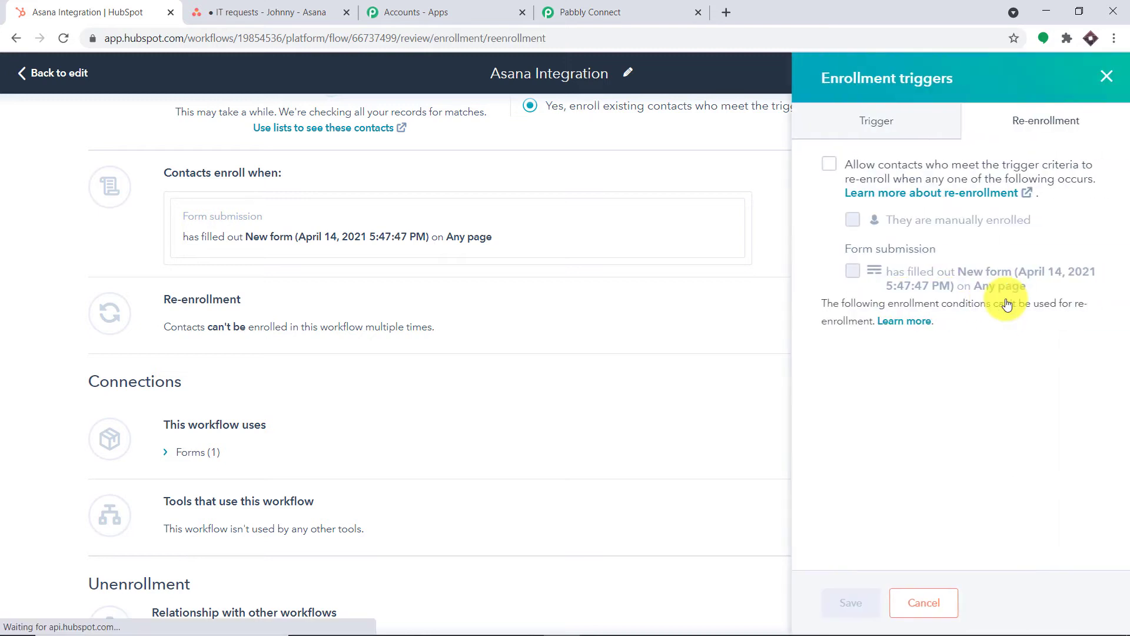
left_click(828, 167)
left_click(857, 603)
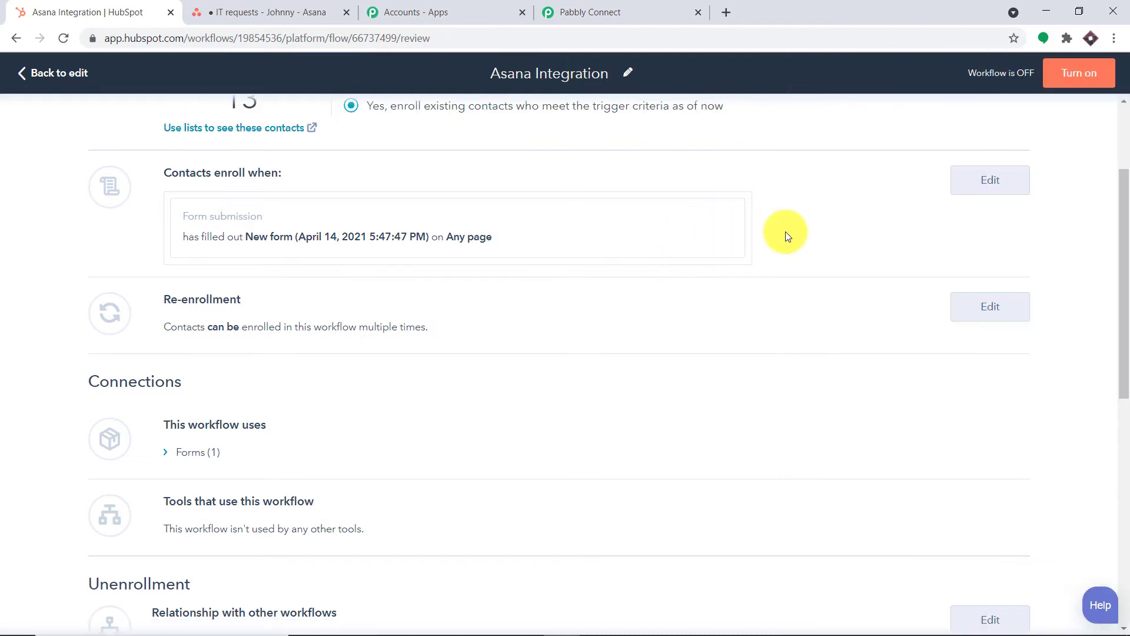
left_click(1082, 74)
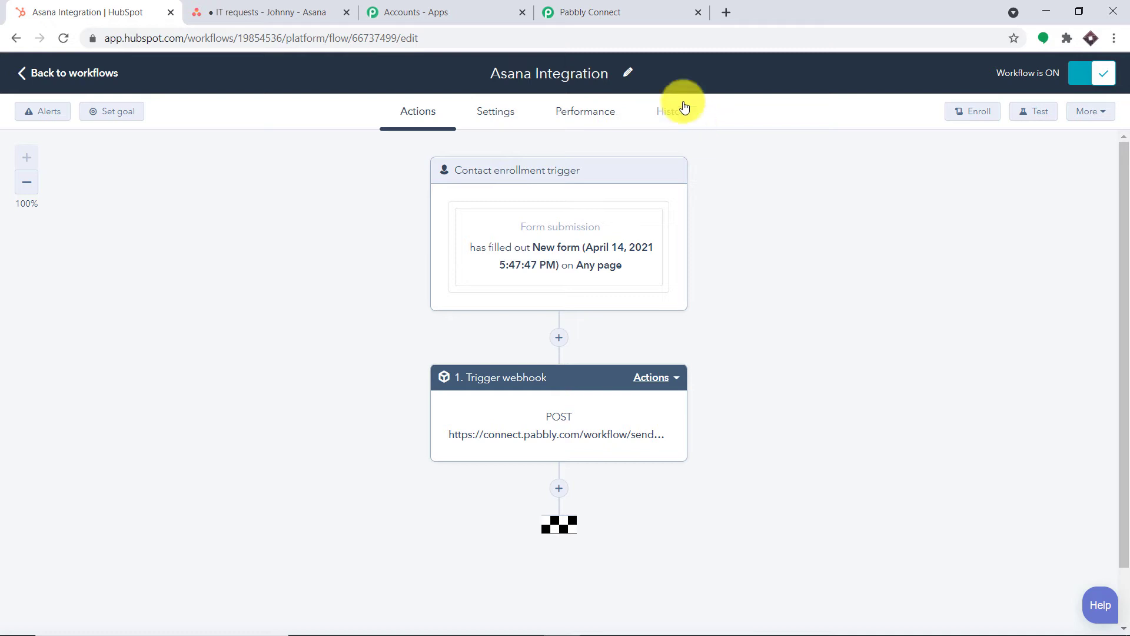
Start capturing the webhook response in Pabbly Connect, then return to HubSpot's workflows list
left_click(600, 13)
scroll(614, 253, "down", 2)
scroll(613, 253, "down", 3)
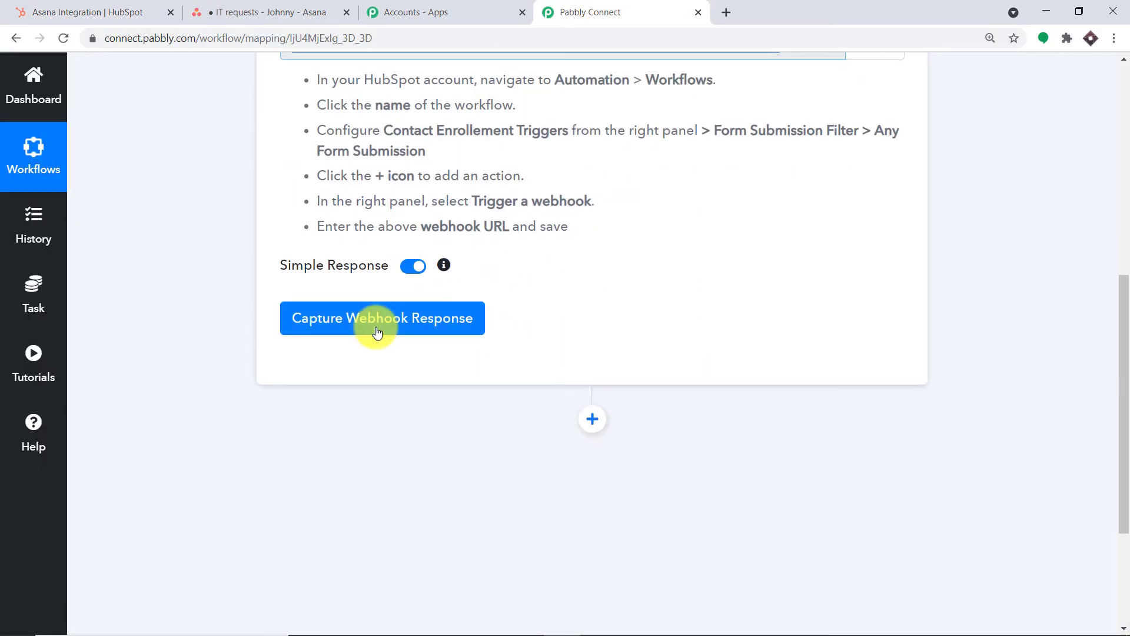
left_click(377, 332)
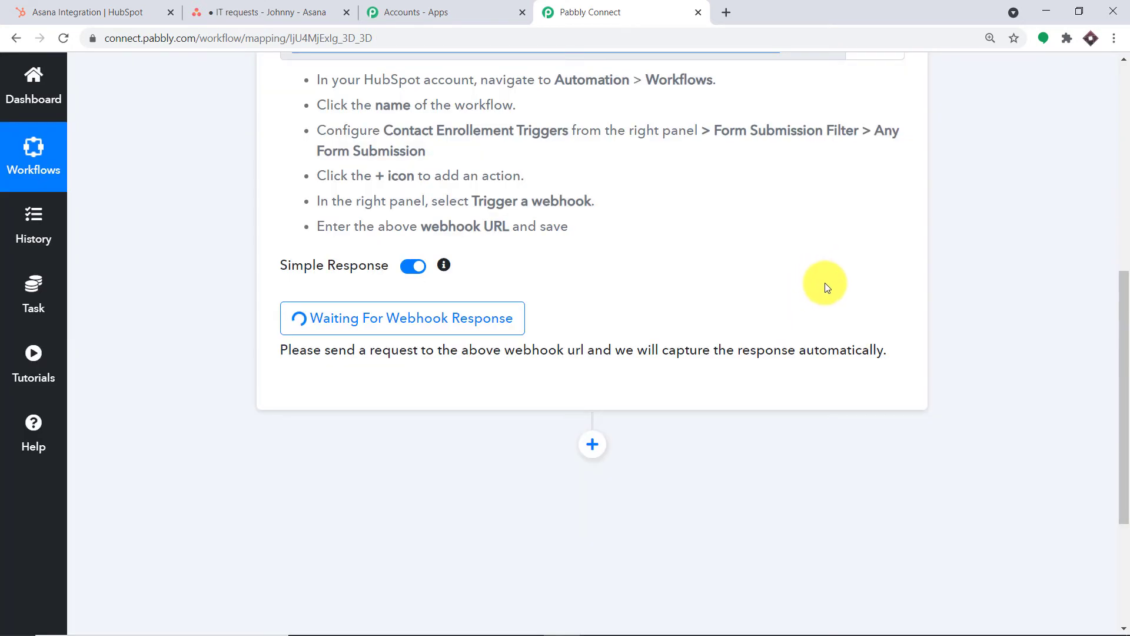
left_click(14, 13)
left_click(24, 82)
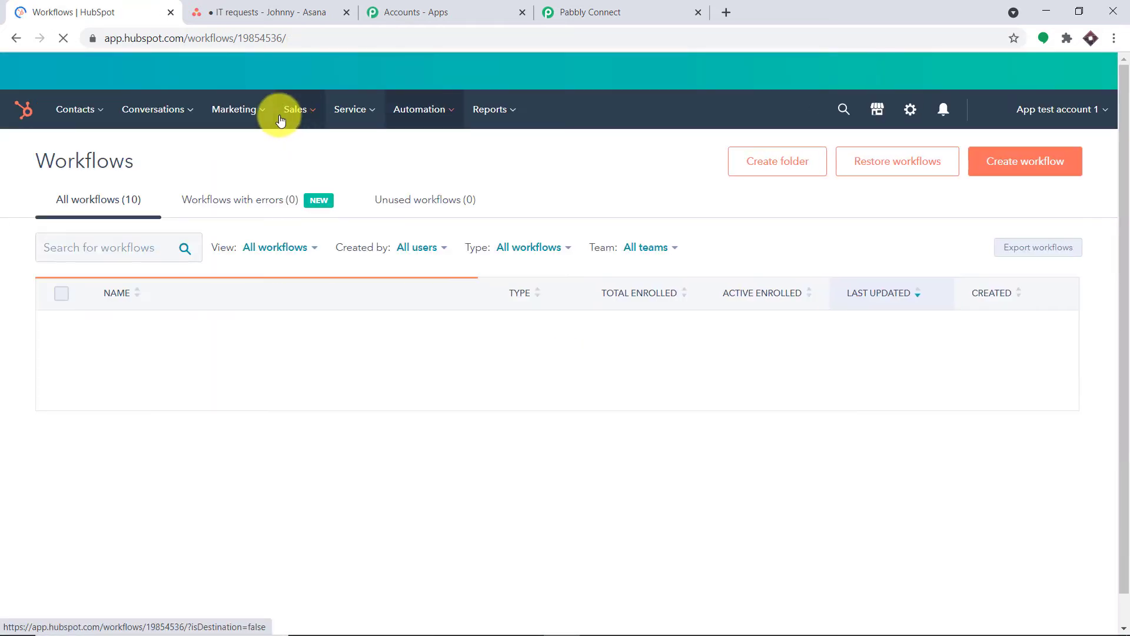
Republish New form from Marketing > Lead Capture > Forms and copy its share link
left_click(235, 110)
mouse_move(243, 330)
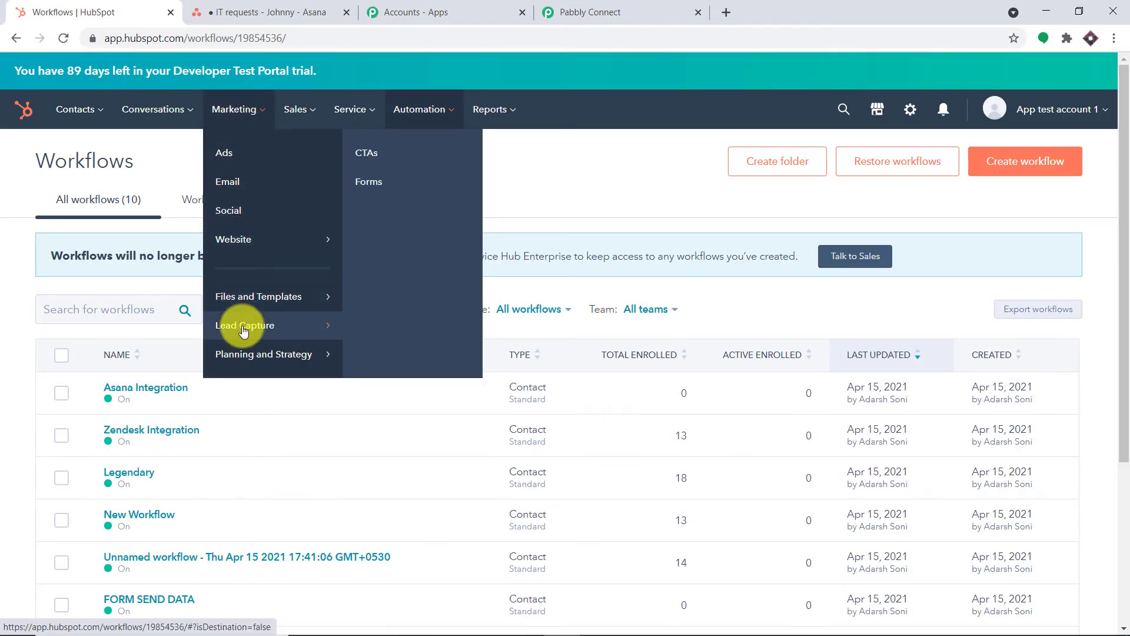
left_click(379, 189)
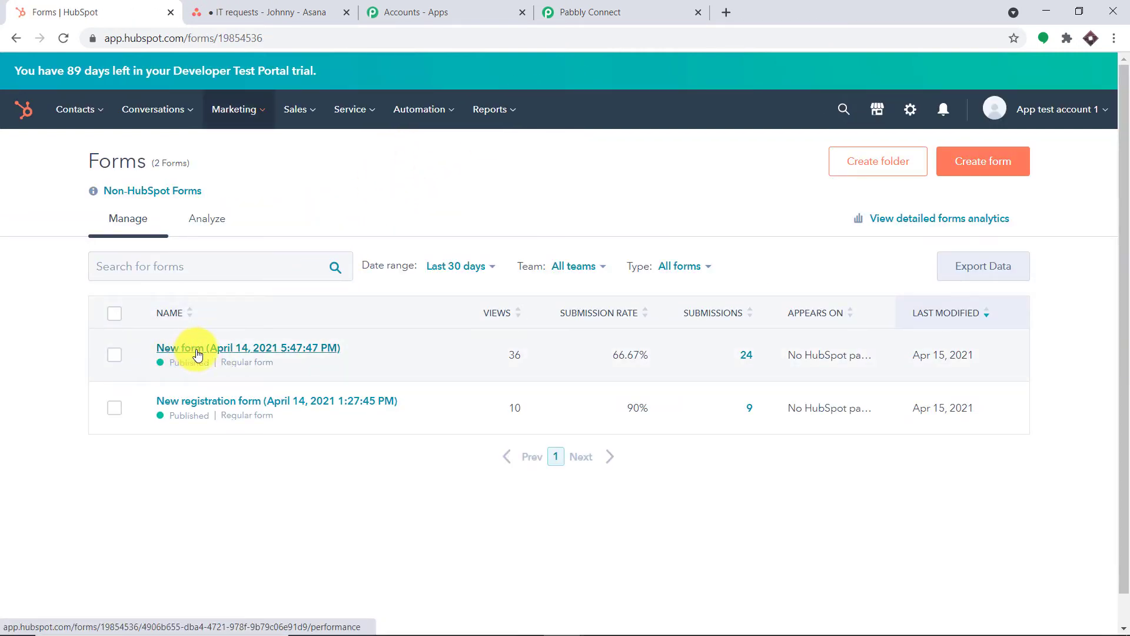
left_click(190, 353)
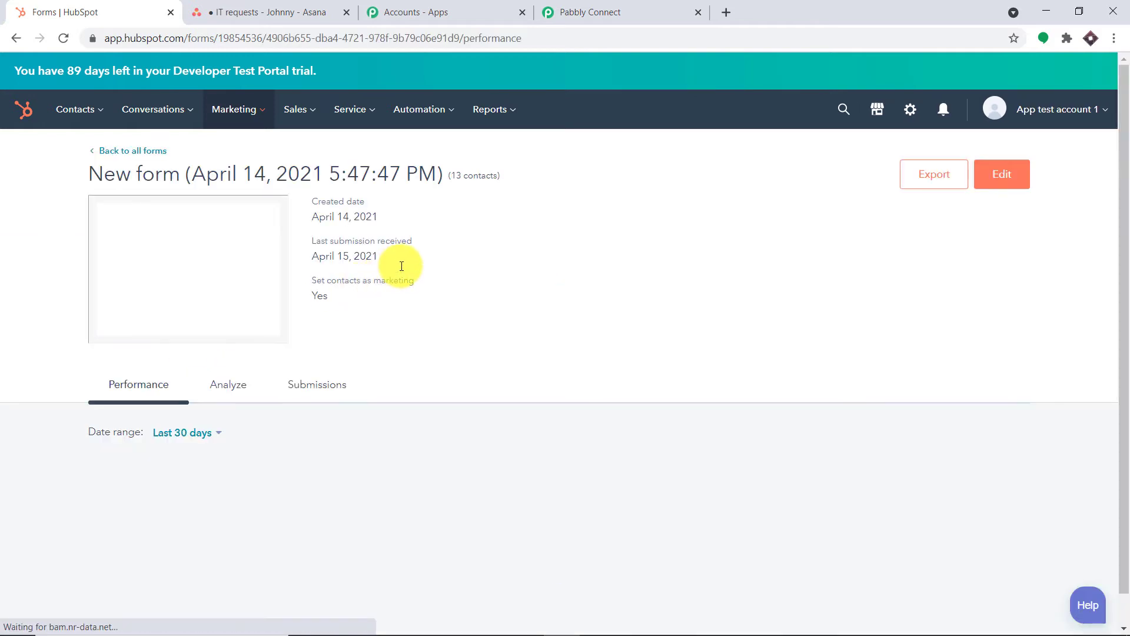
left_click(1014, 184)
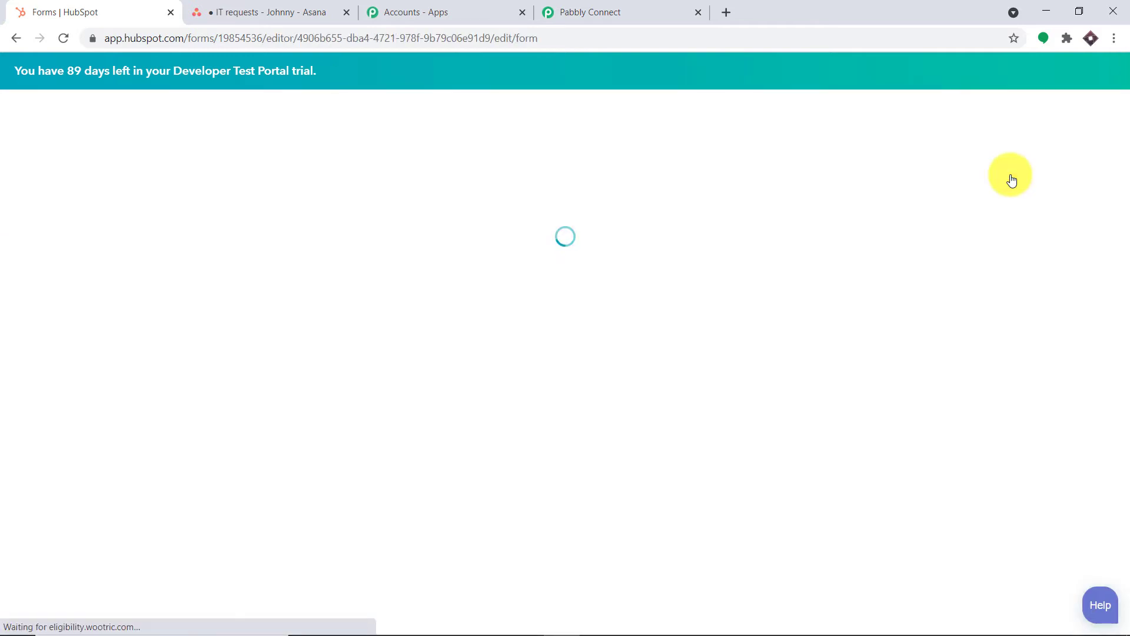
left_click(1068, 84)
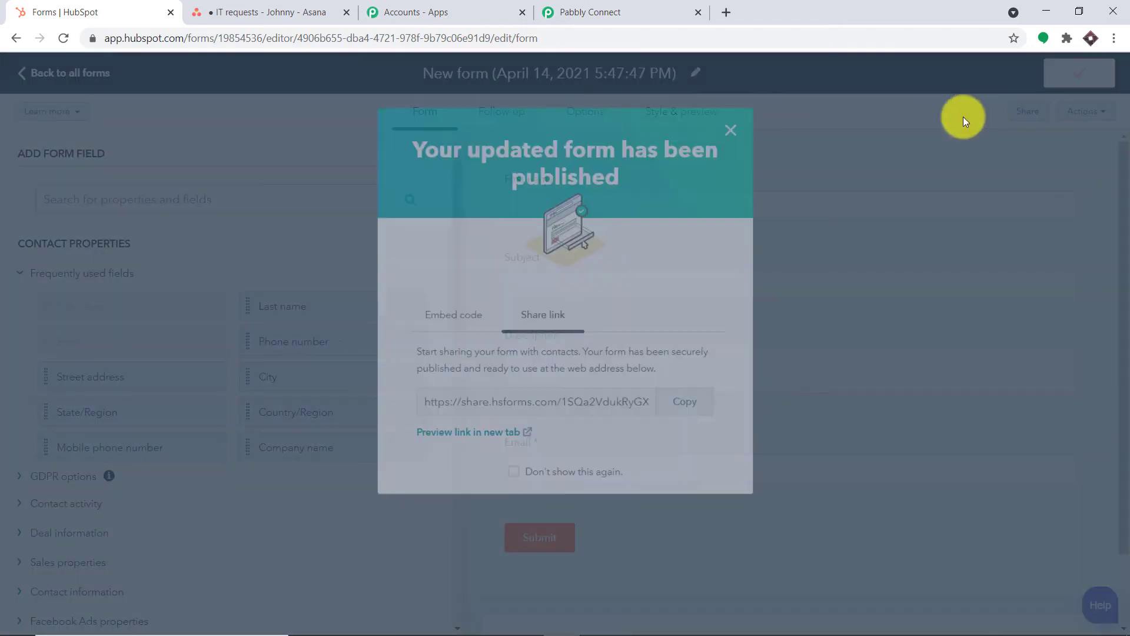
left_click(709, 414)
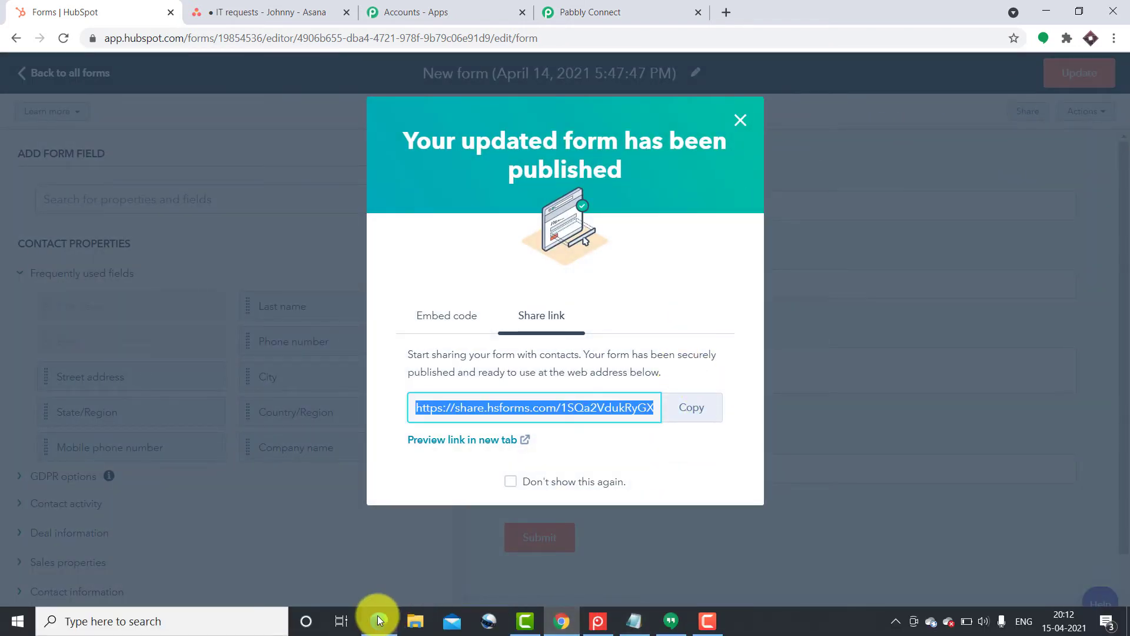
left_click(378, 621)
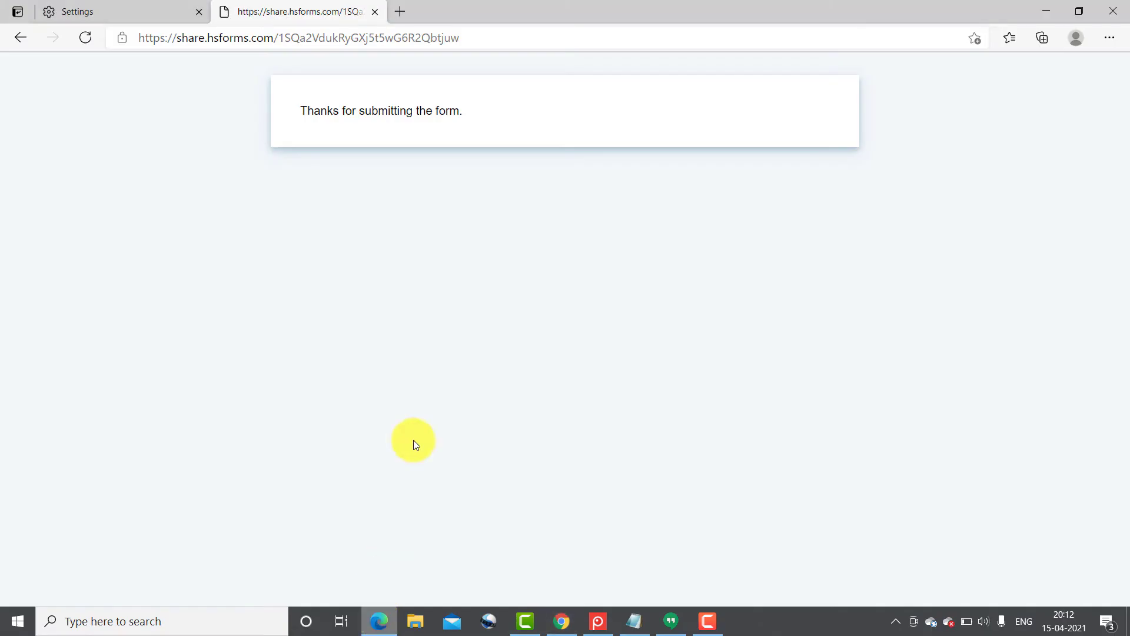
Clear Edge's browsing data for the last hour from a new tab
left_click(405, 12)
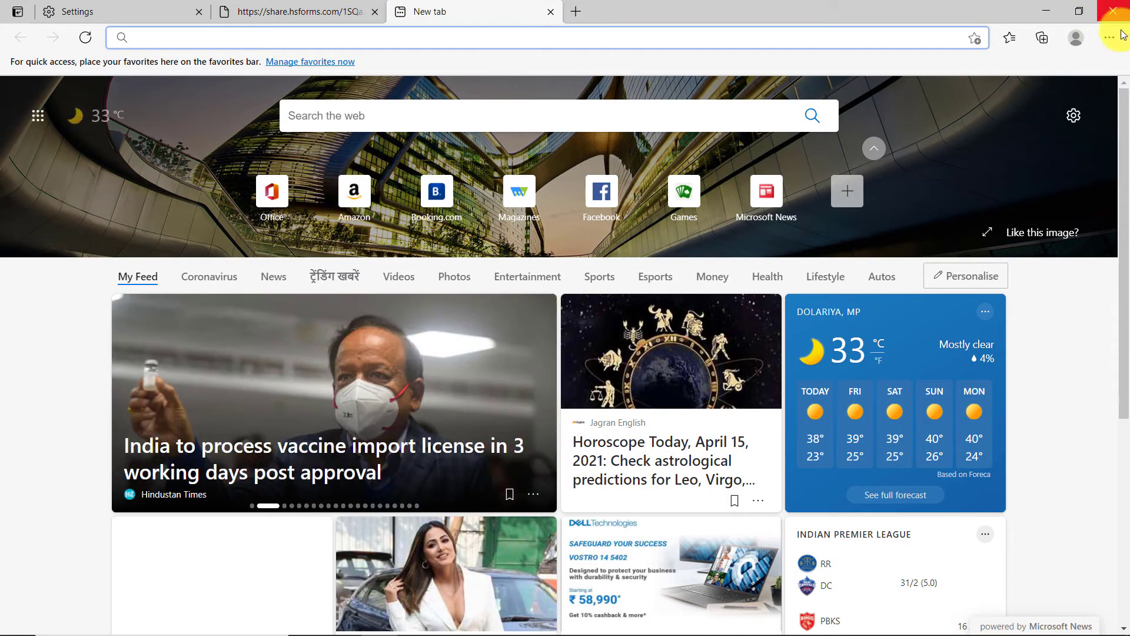
left_click(1110, 39)
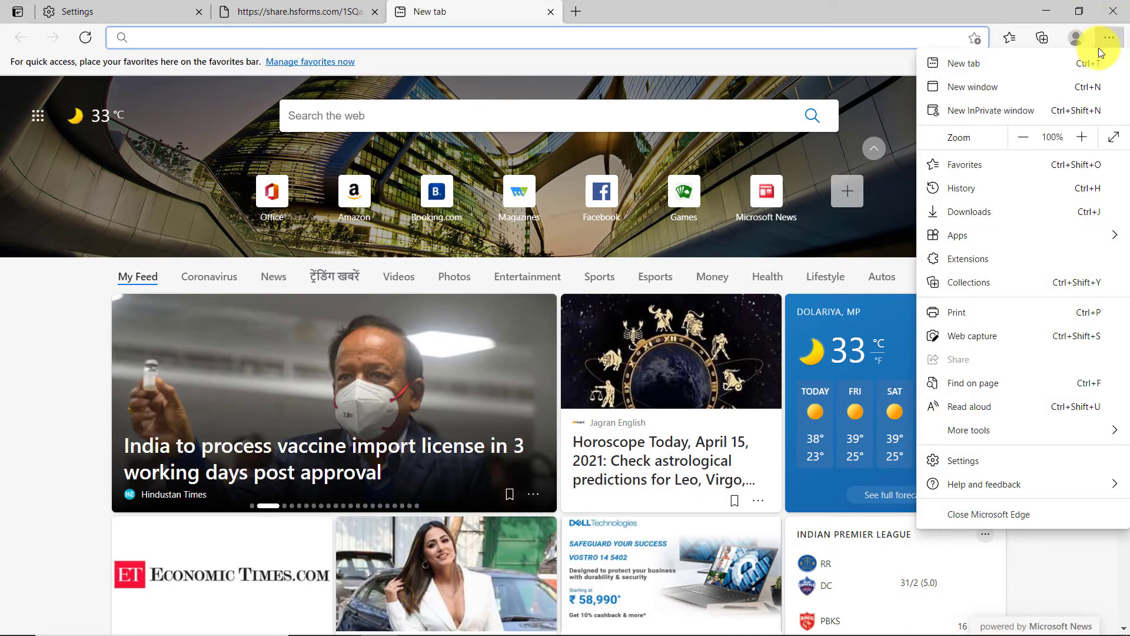
left_click(992, 187)
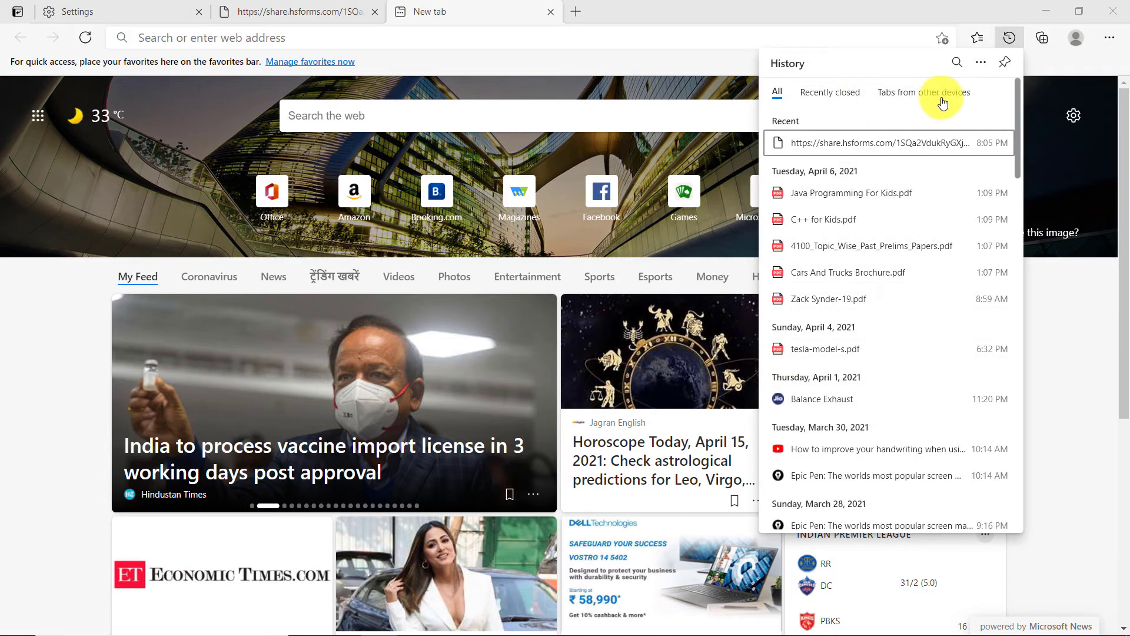
left_click(980, 65)
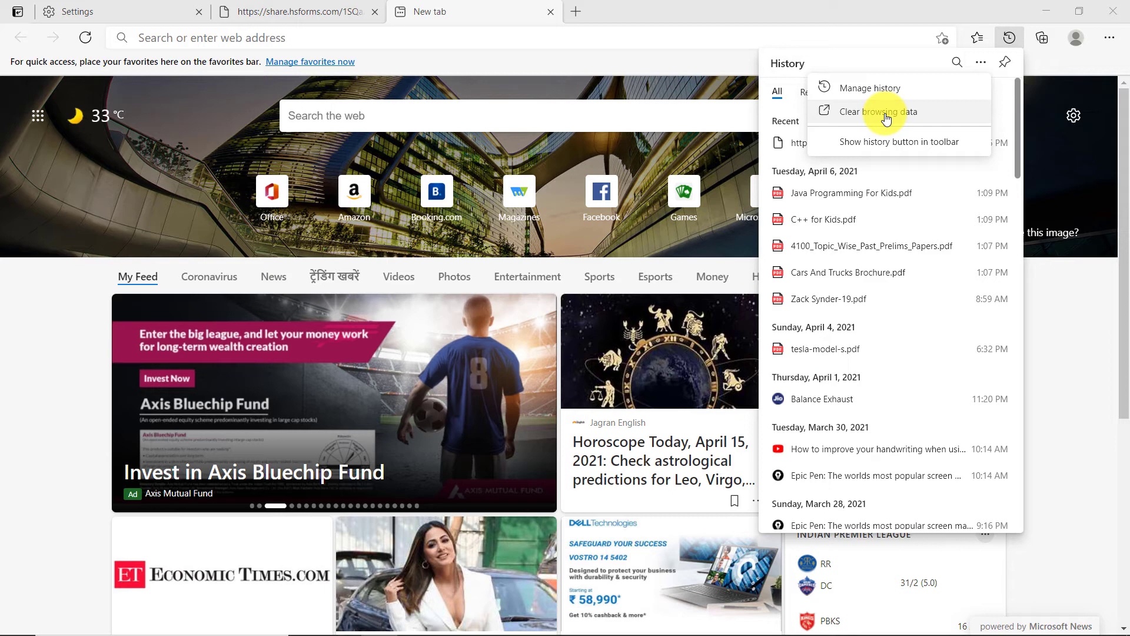
left_click(886, 118)
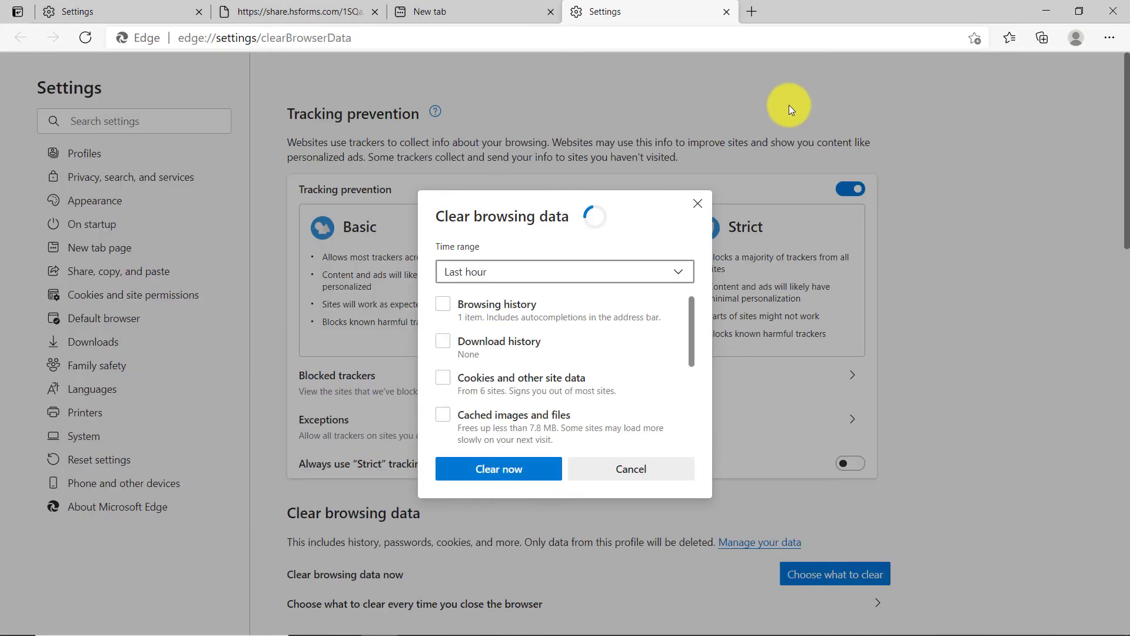
left_click(528, 468)
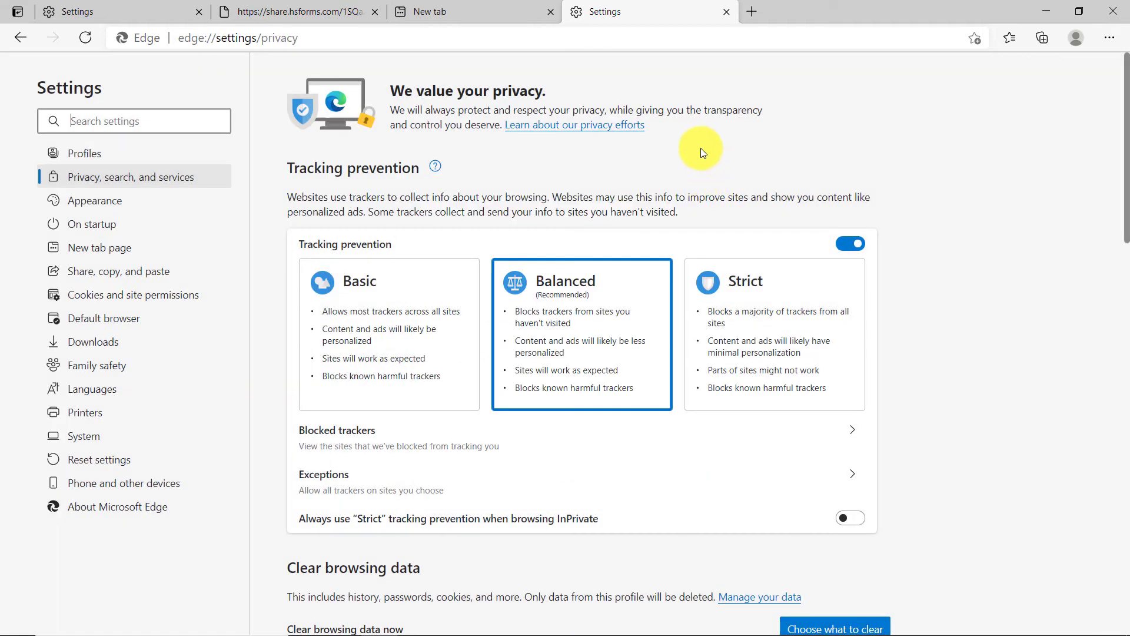
Load the copied HubSpot form share link in the address bar
left_click(606, 38)
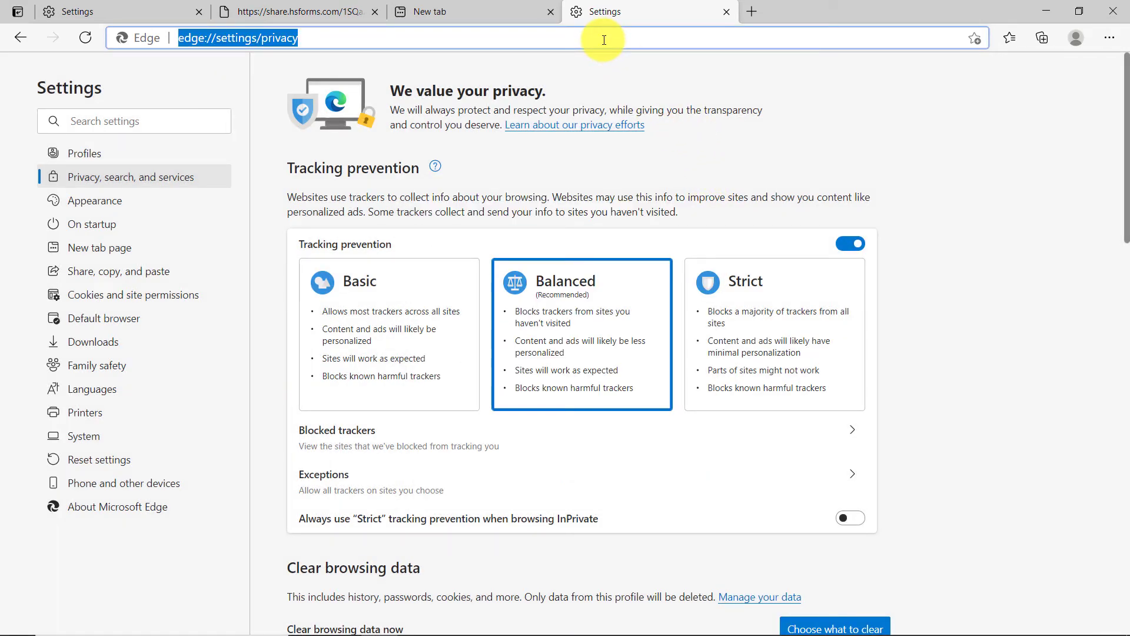
key("BackSpace")
key("ctrl+v")
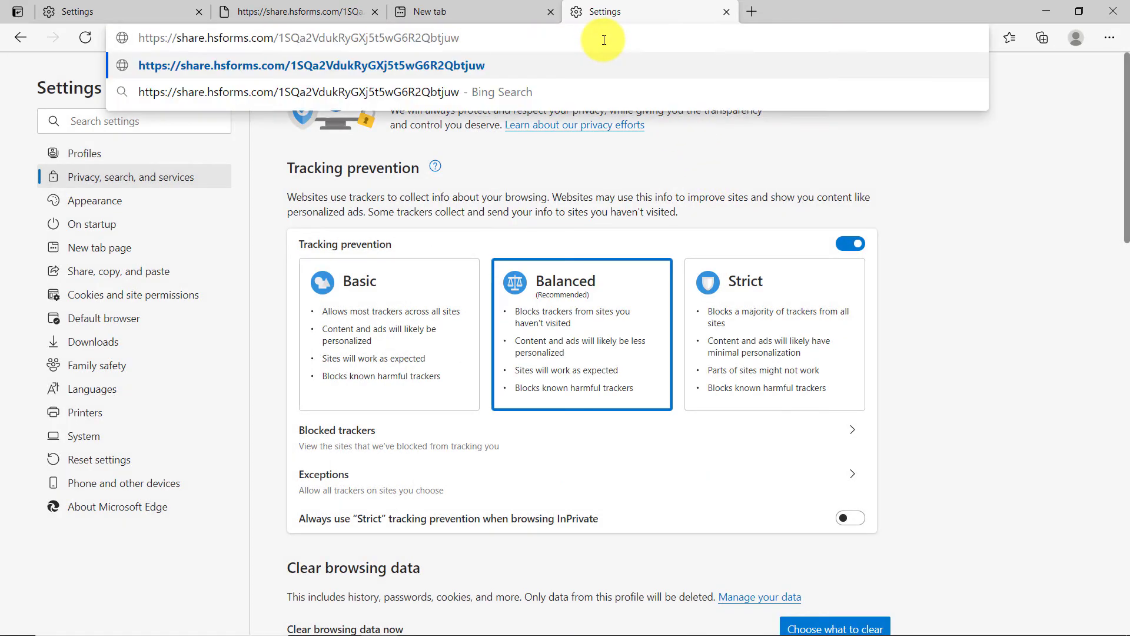
key("Return")
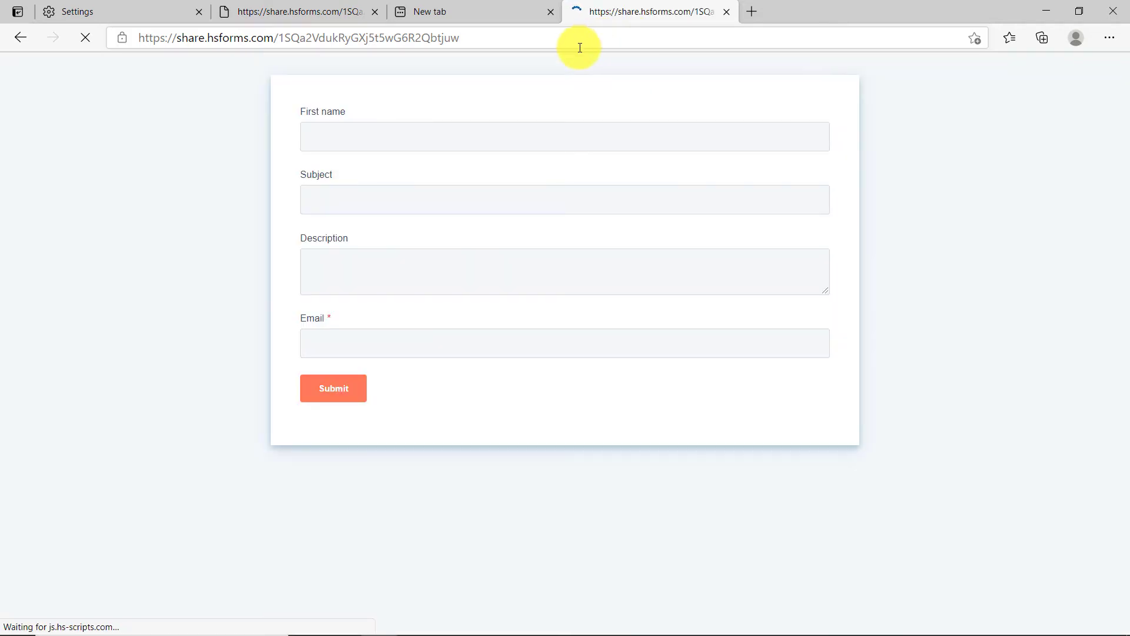
Submit the form with a first name, subject Java, description 'Compiler has failed' and an email
left_click(558, 134)
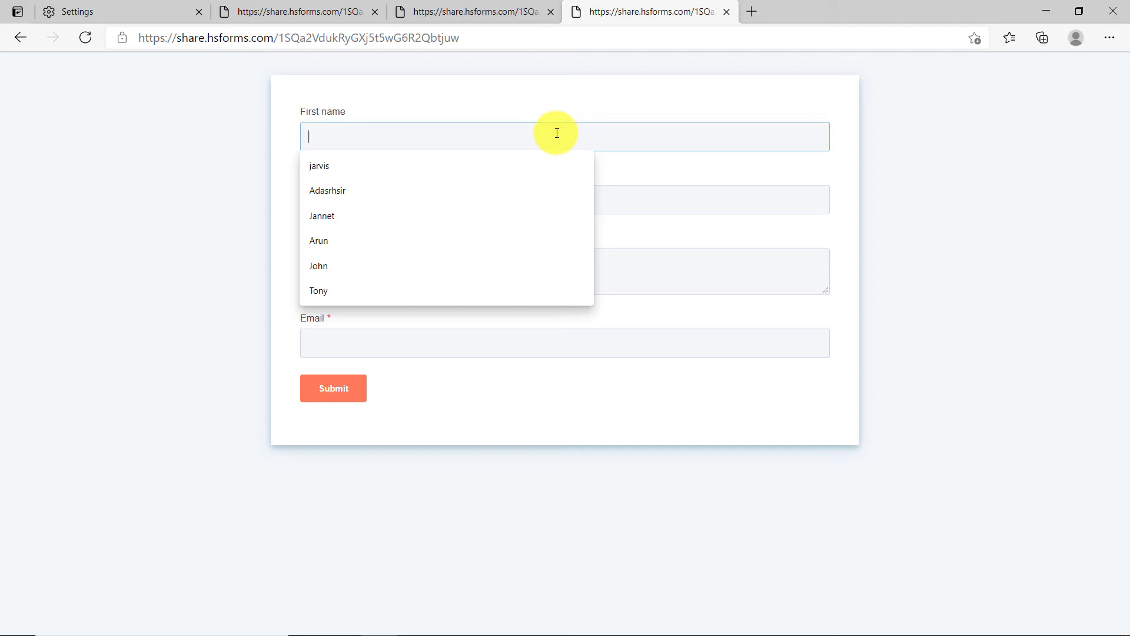
type("Janine")
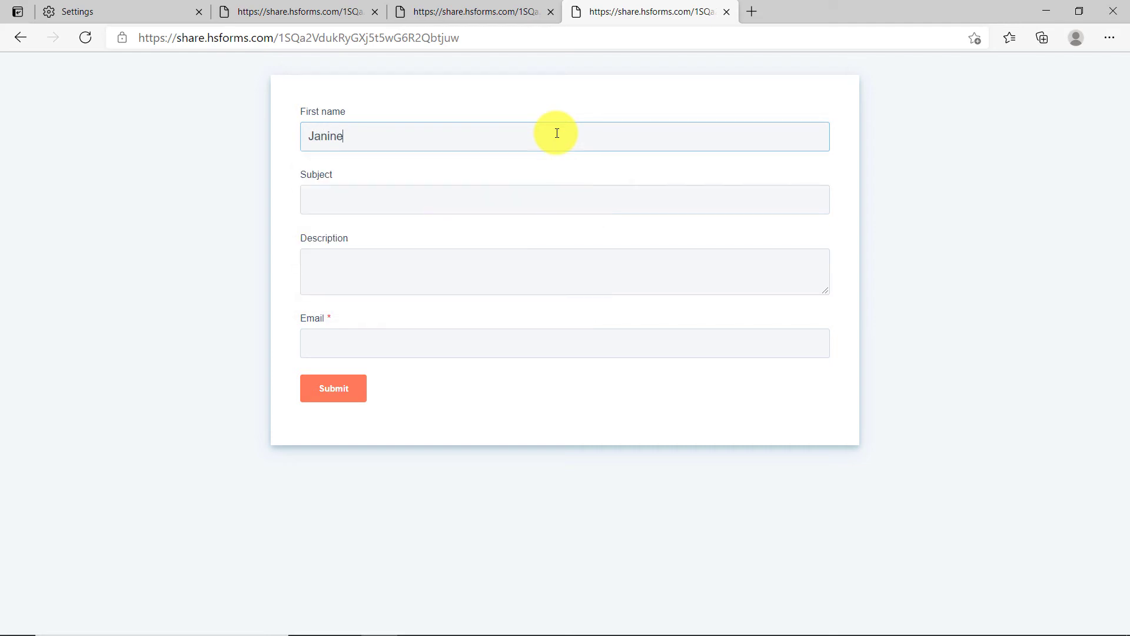
left_click(467, 208)
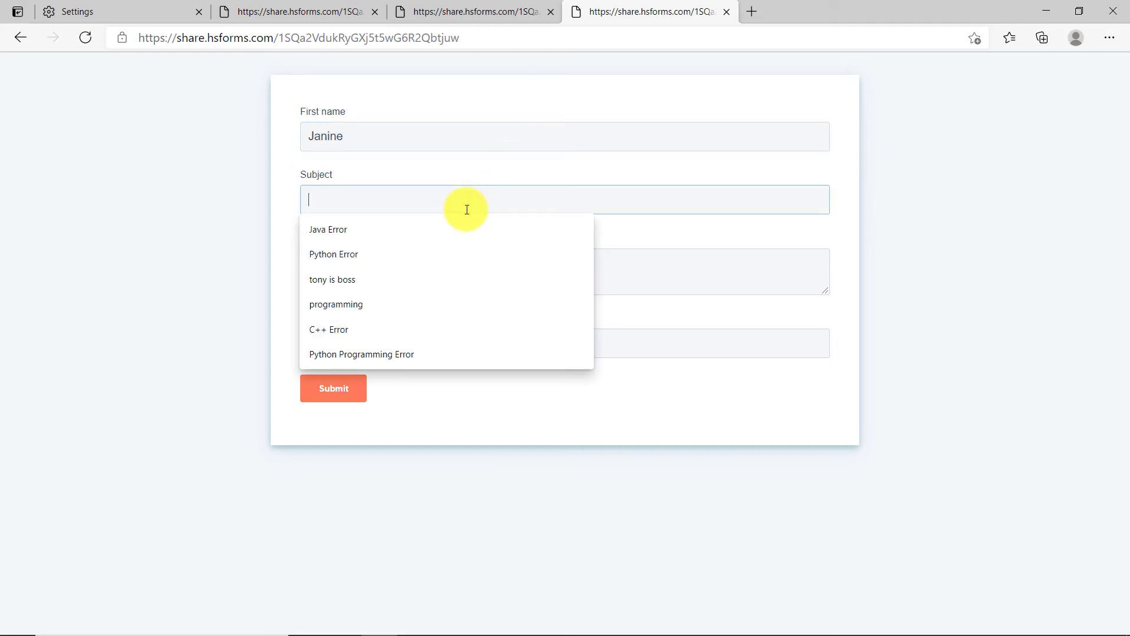
type("Java")
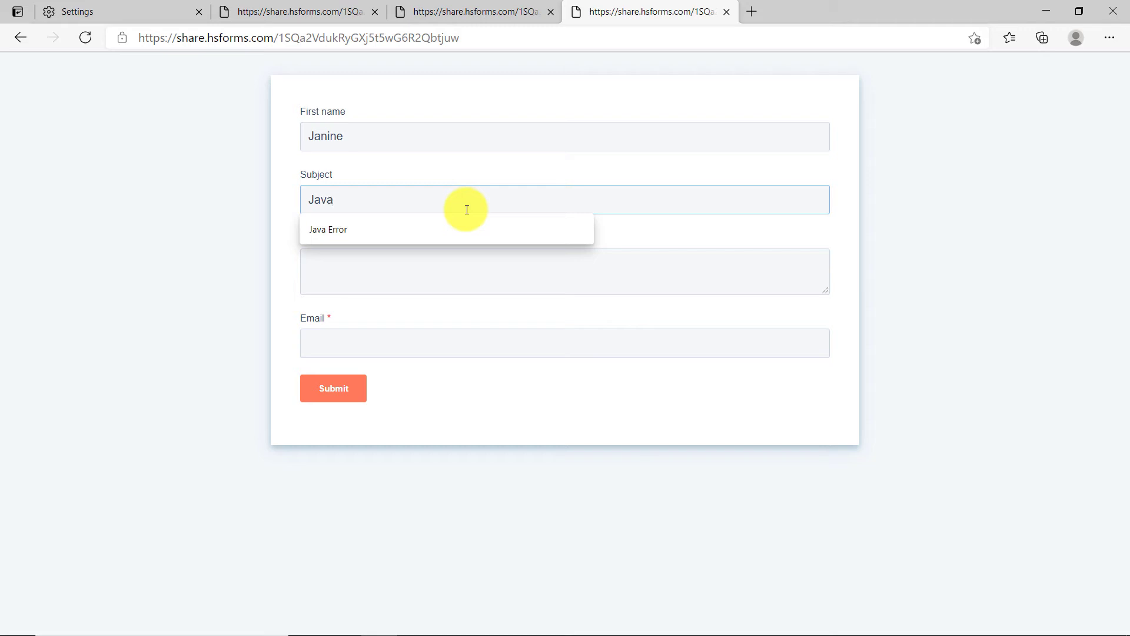
left_click(439, 272)
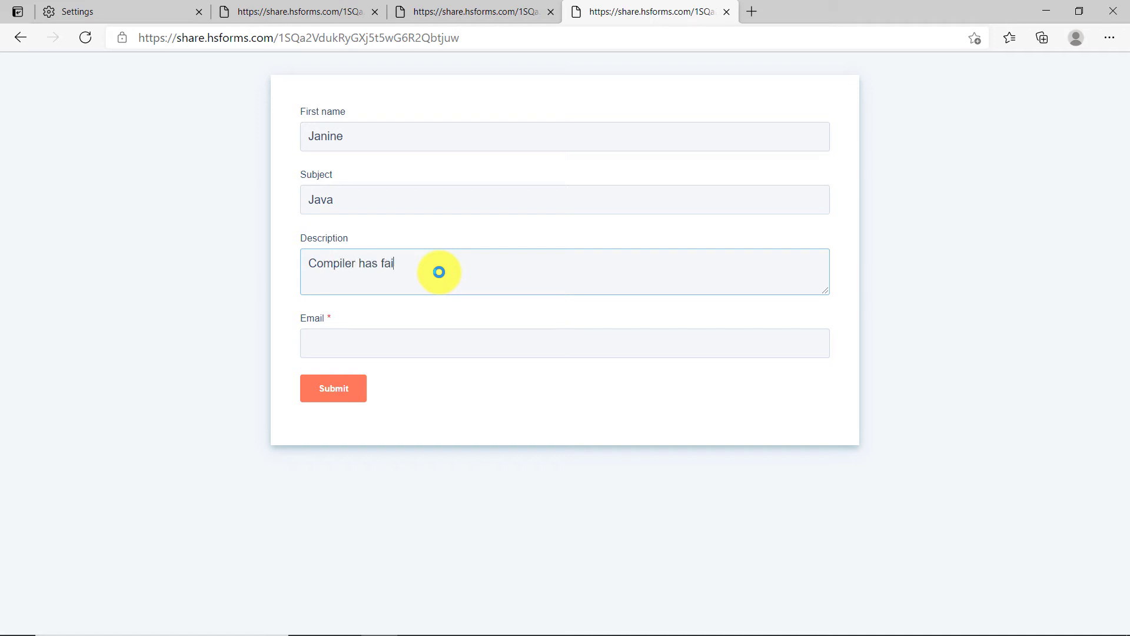
left_click(405, 351)
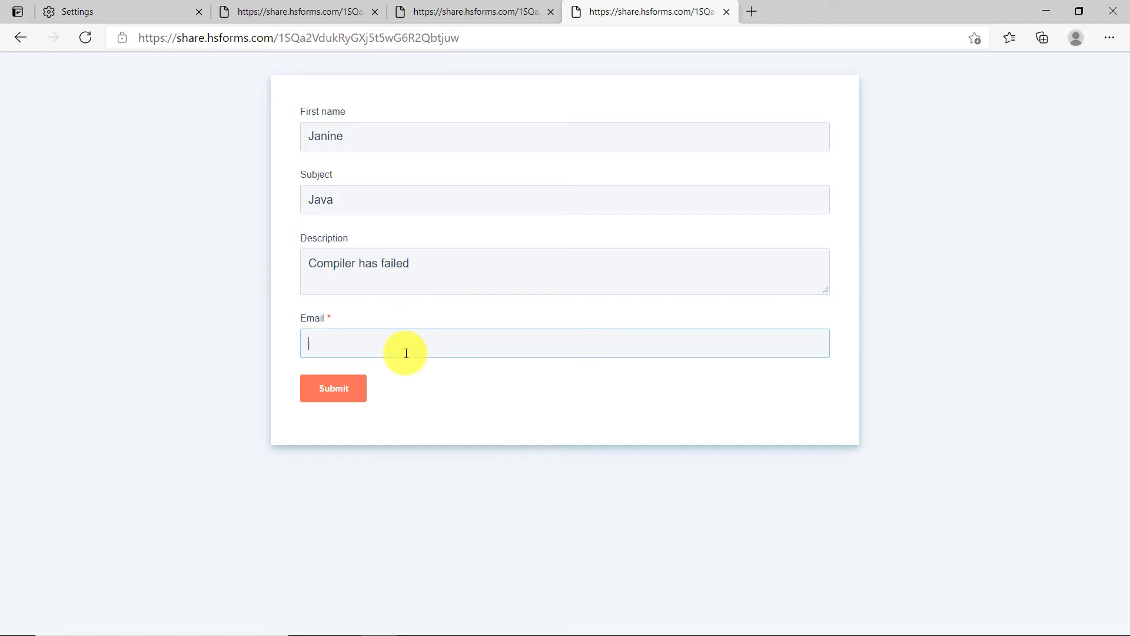
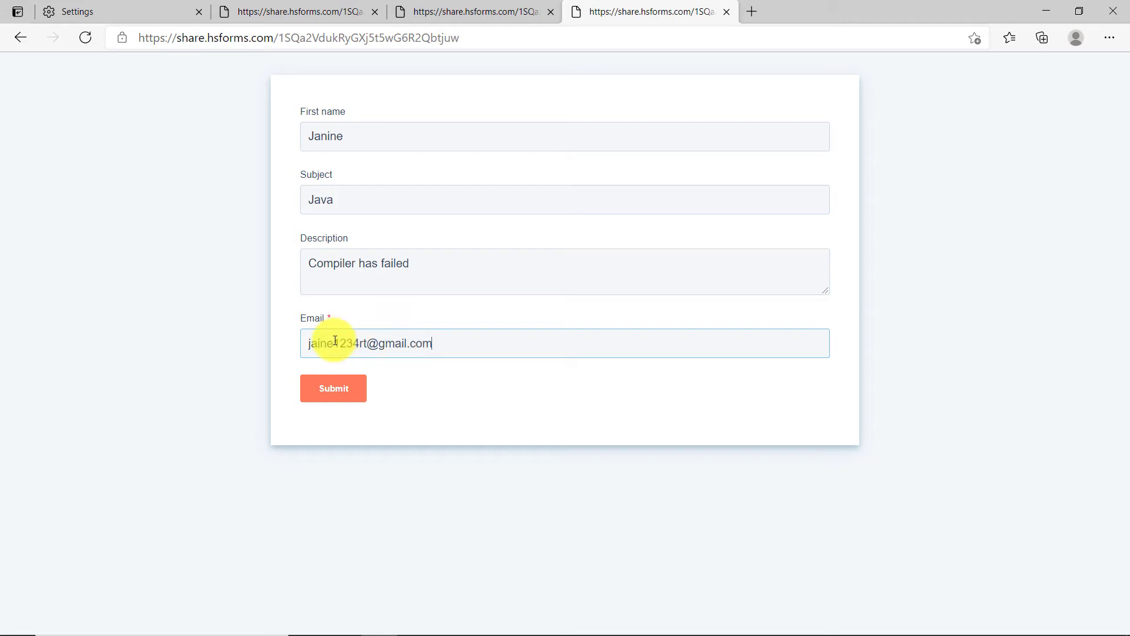
left_click(345, 401)
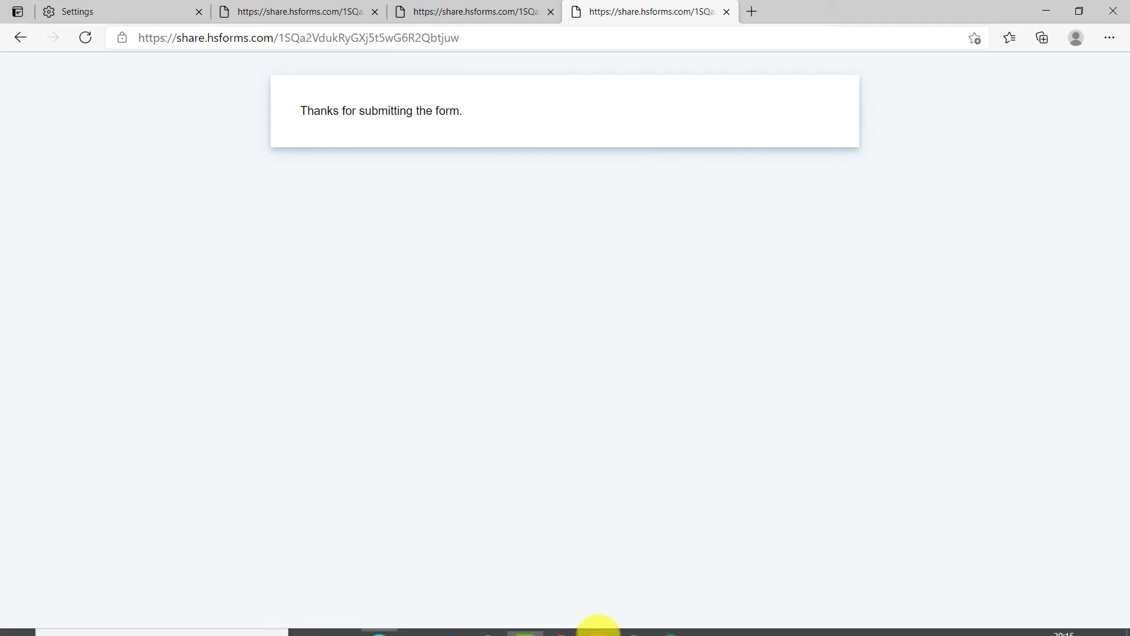
mouse_move(553, 618)
left_click(588, 581)
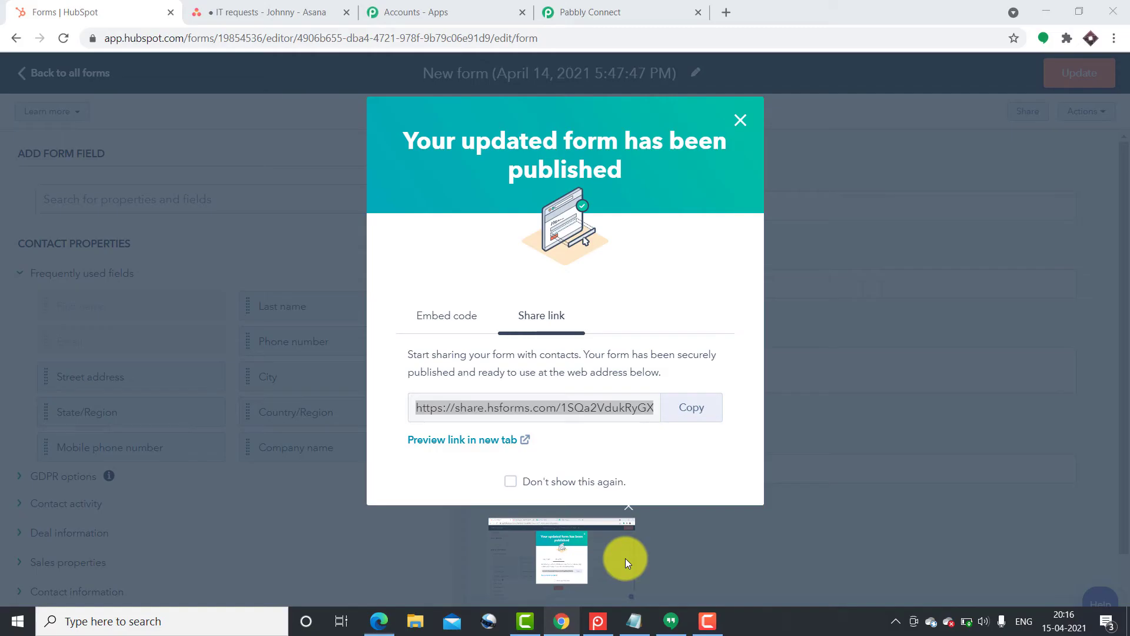
Scroll through the captured webhook response fields in Pabbly Connect
left_click(591, 12)
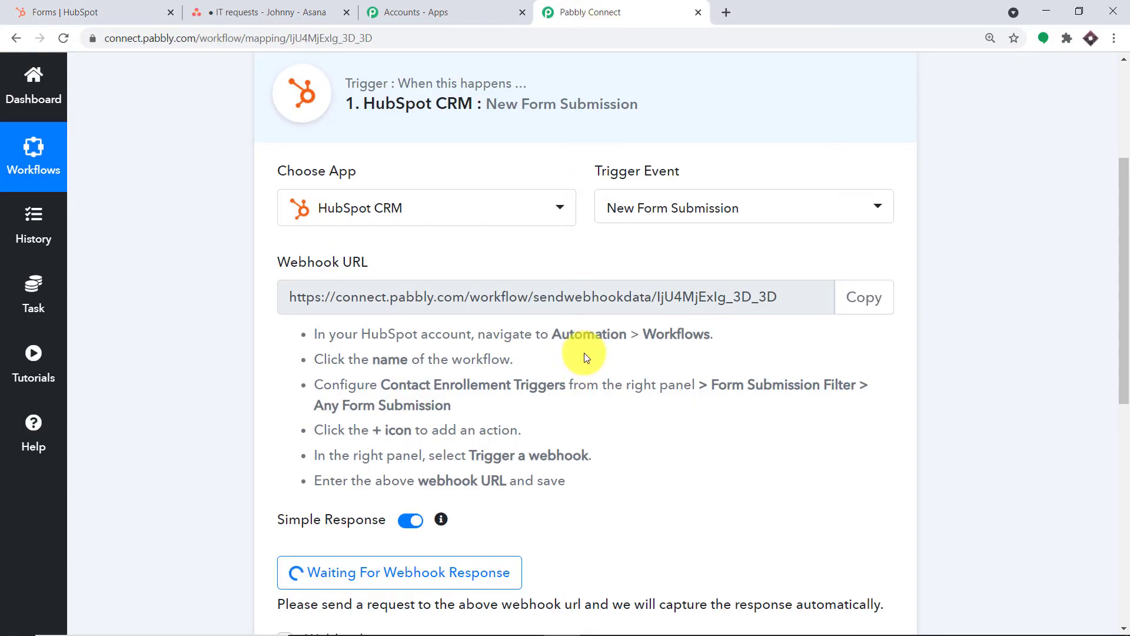
scroll(588, 350, "down", 4)
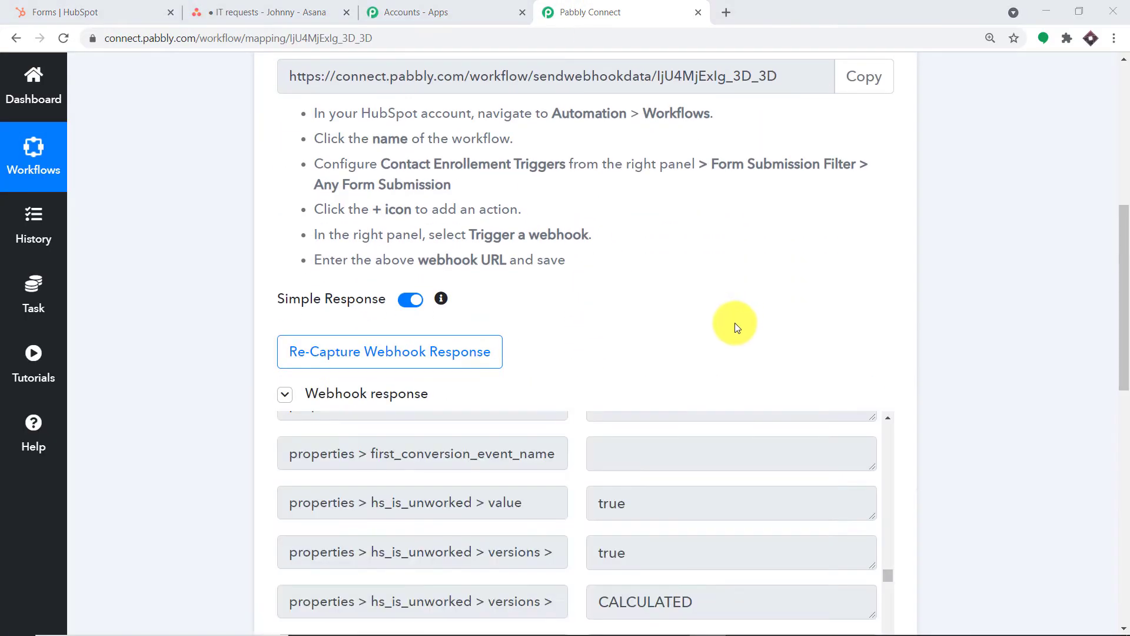
scroll(724, 439, "down", 4)
scroll(749, 452, "down", 3)
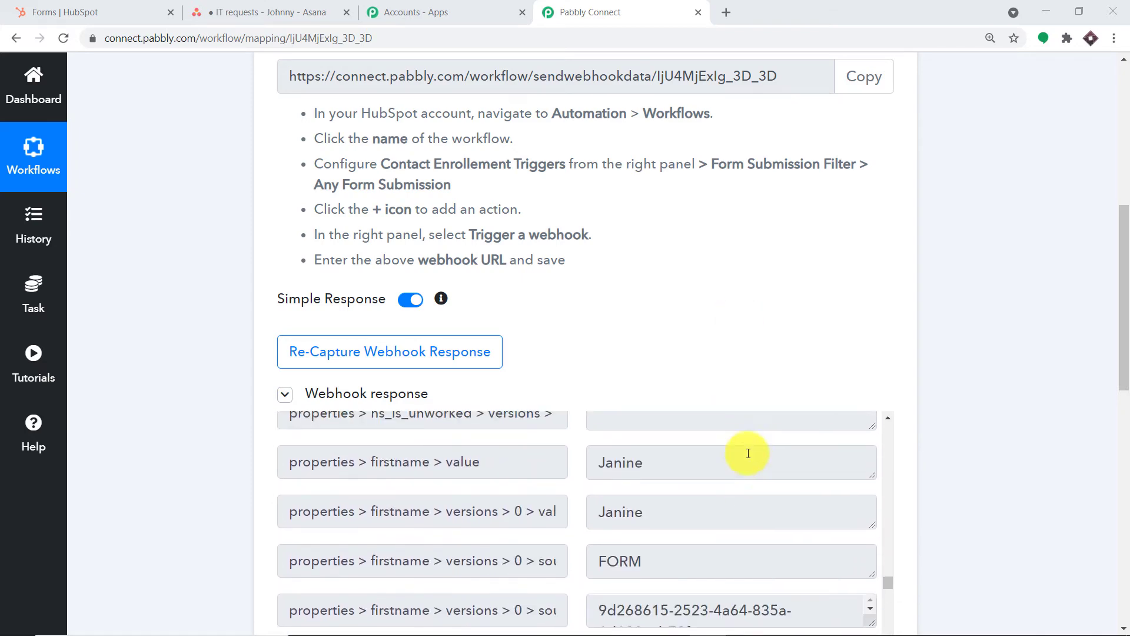
left_click_drag(1122, 289, 1125, 373)
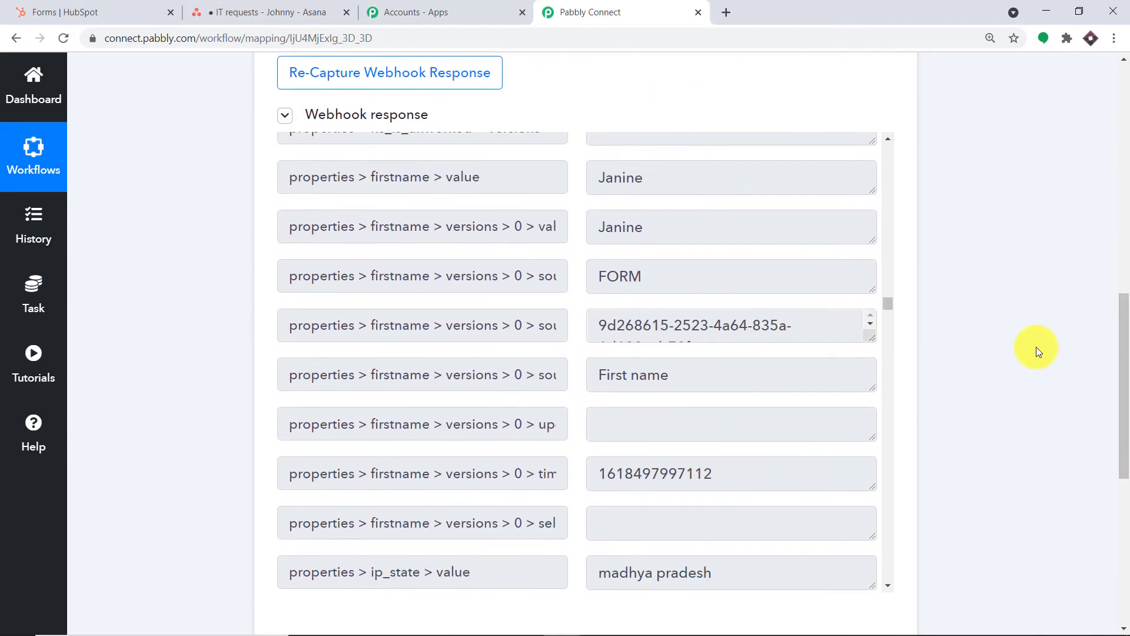
scroll(648, 349, "down", 18)
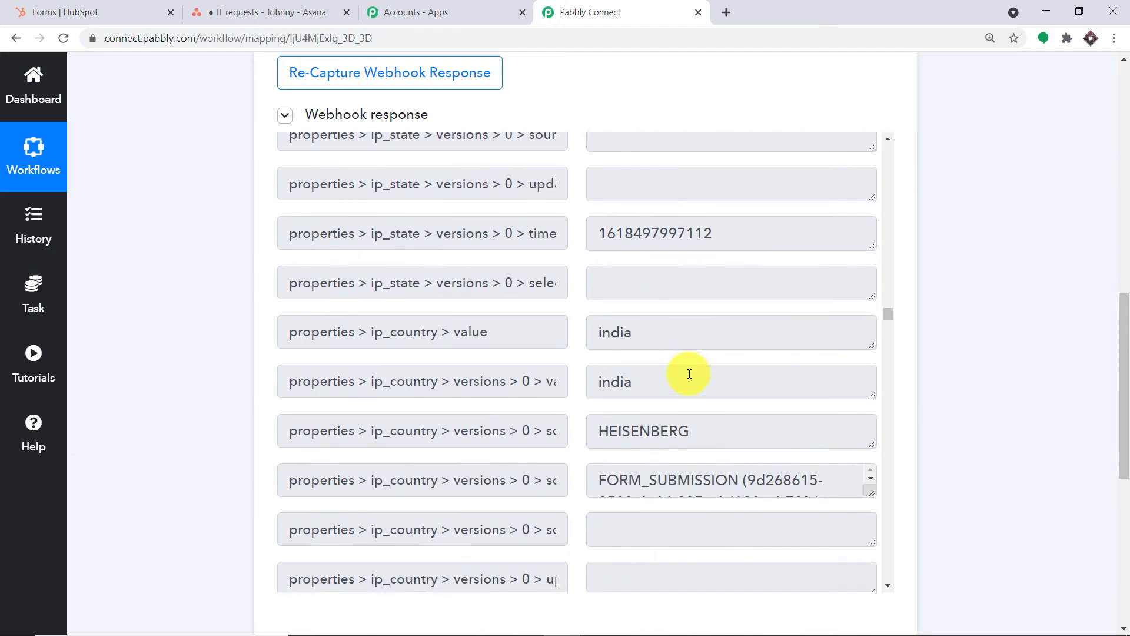
scroll(688, 379, "down", 15)
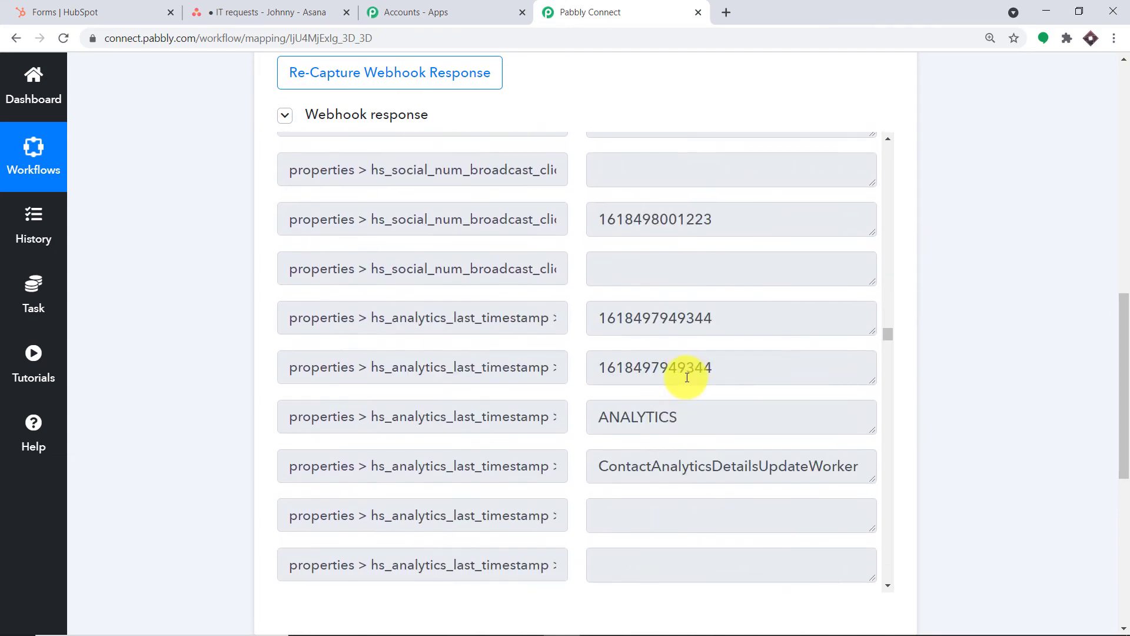
scroll(671, 375, "down", 15)
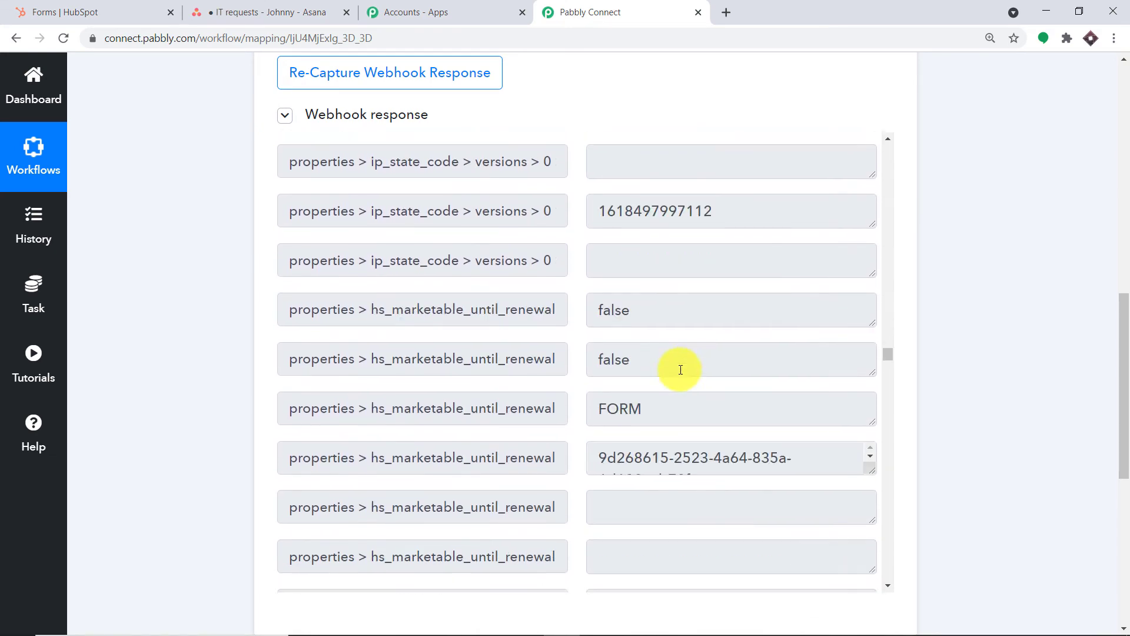
scroll(679, 368, "down", 15)
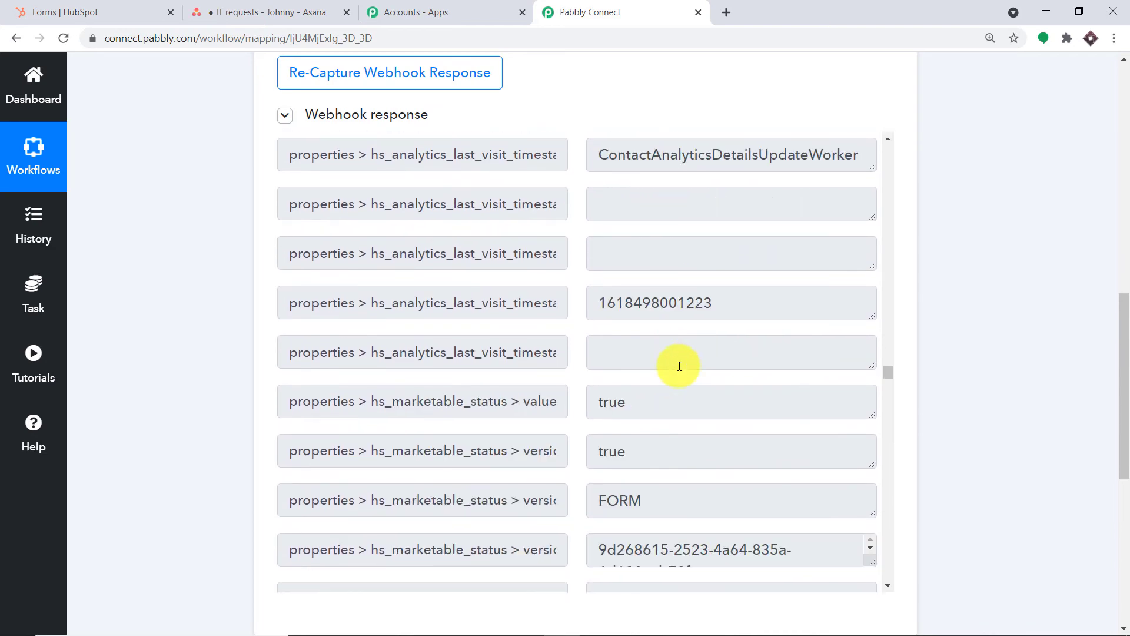
scroll(678, 370, "down", 15)
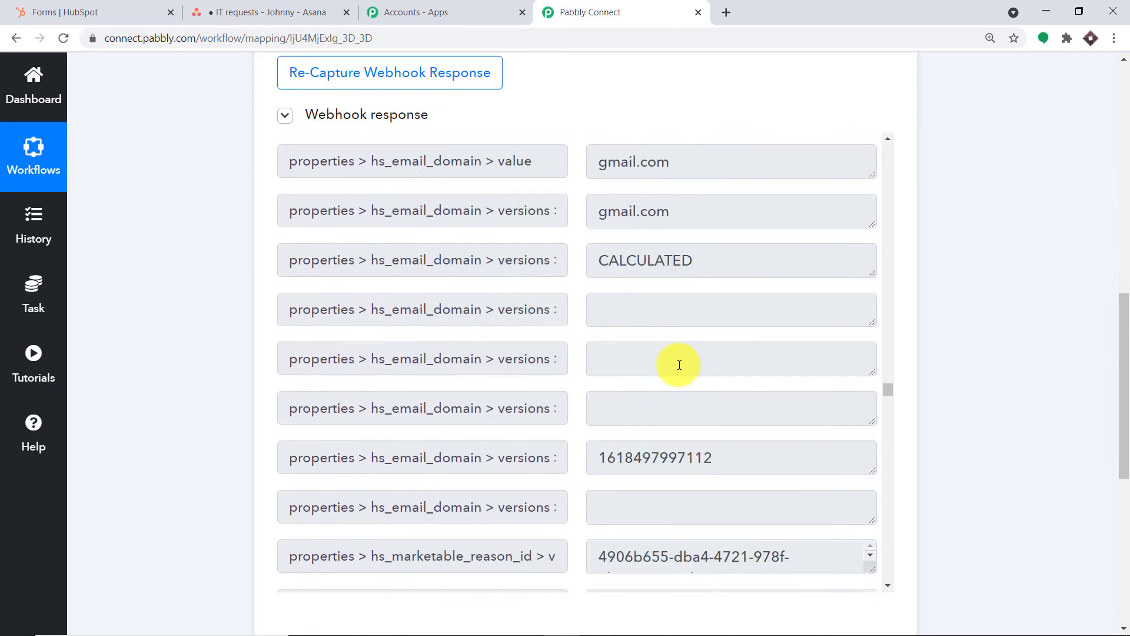
scroll(680, 365, "down", 6)
scroll(677, 353, "up", 4)
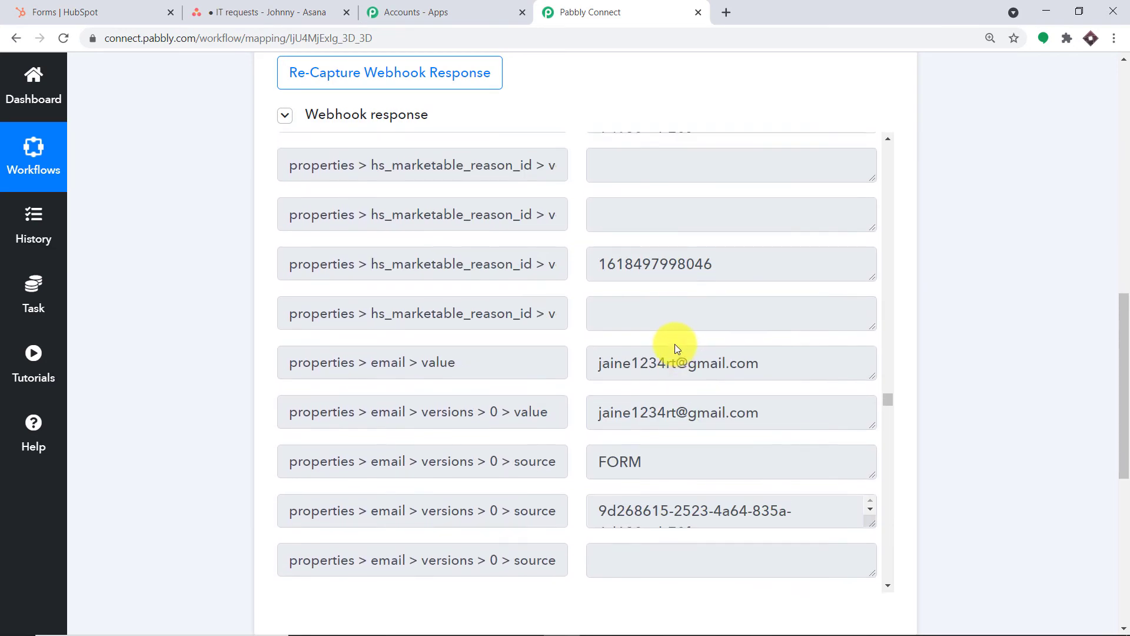
left_click_drag(602, 368, 757, 383)
scroll(767, 376, "down", 8)
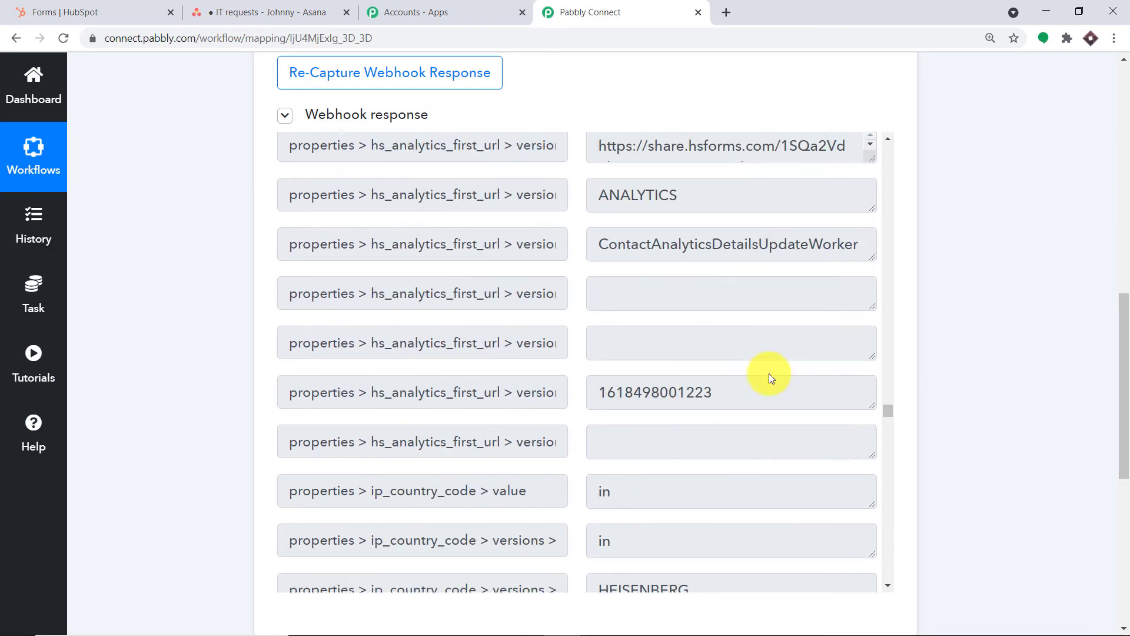
scroll(743, 382, "down", 18)
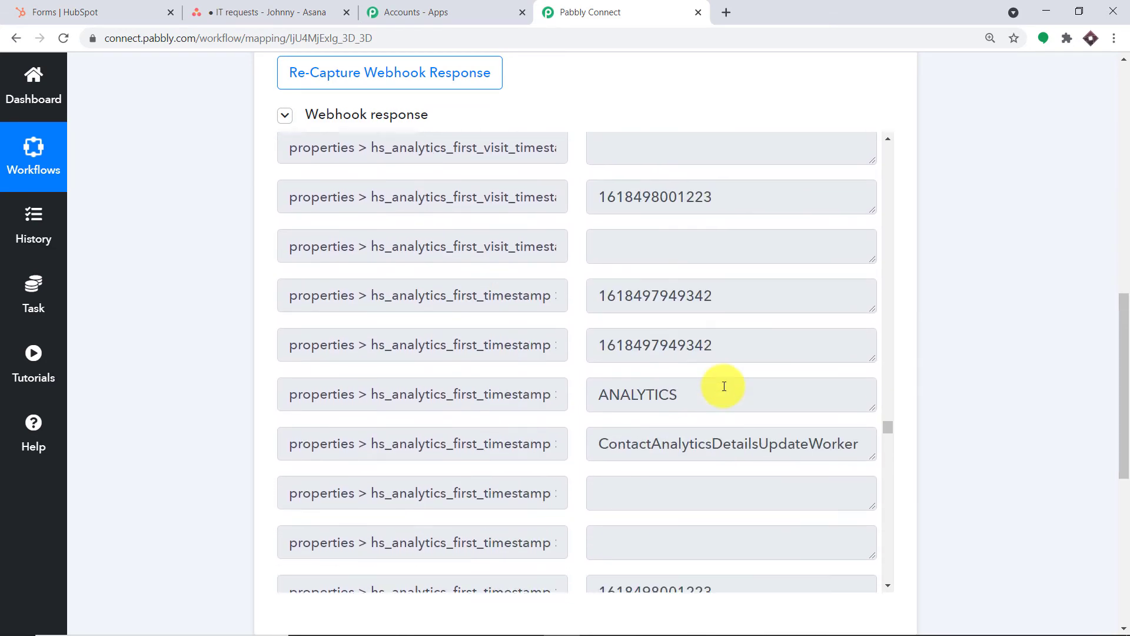
scroll(724, 388, "down", 18)
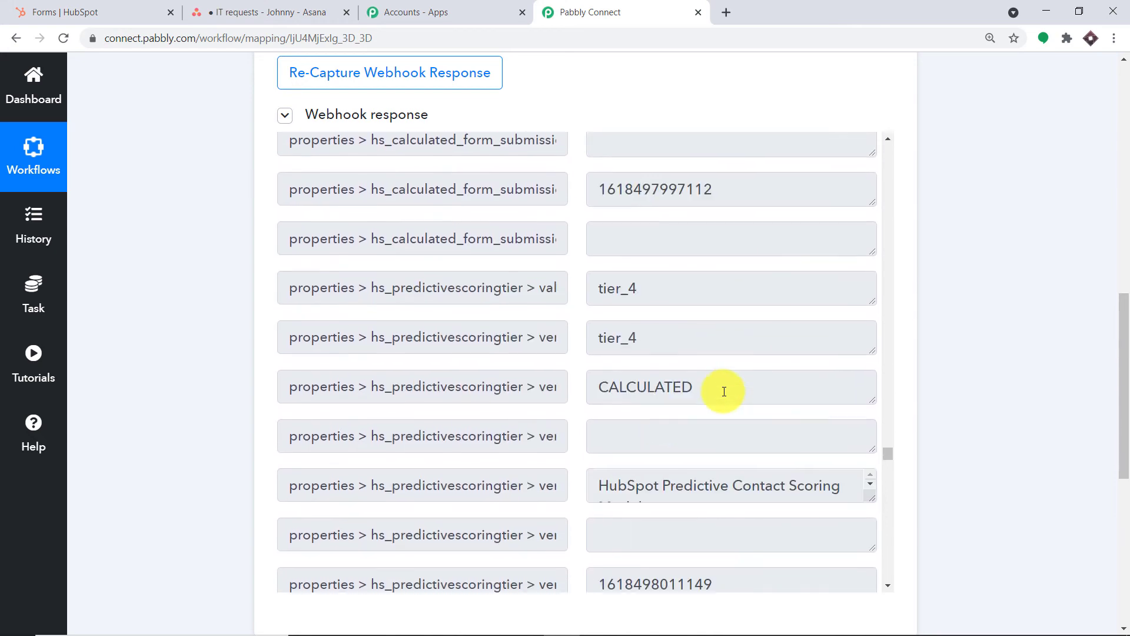
scroll(724, 394, "down", 18)
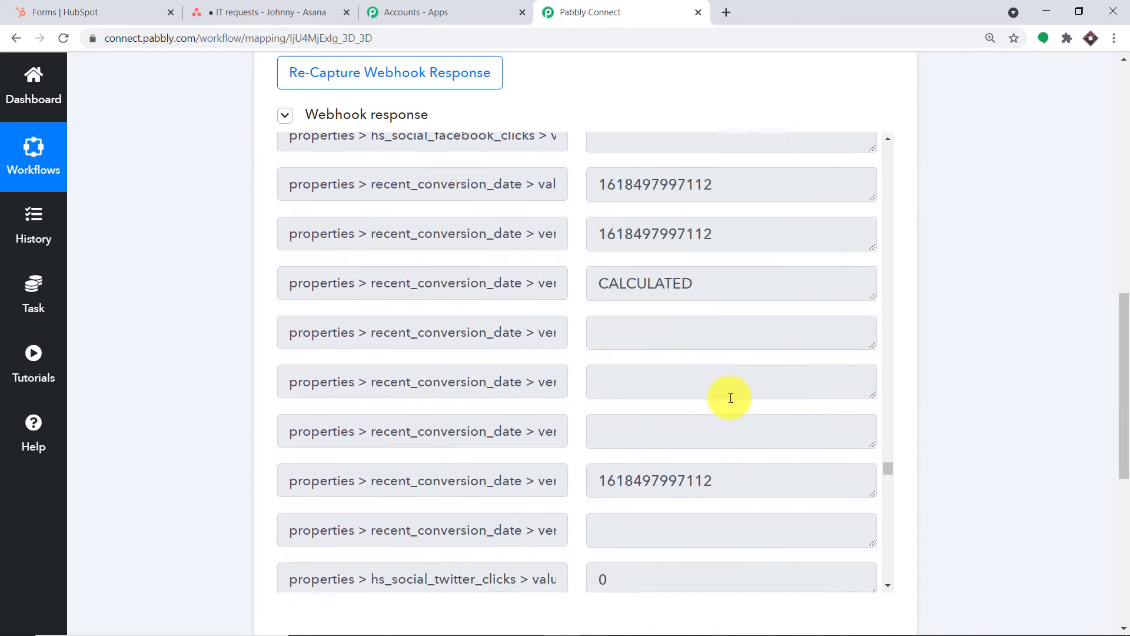
scroll(729, 405, "down", 10)
scroll(730, 410, "down", 18)
scroll(727, 420, "down", 20)
scroll(722, 418, "down", 20)
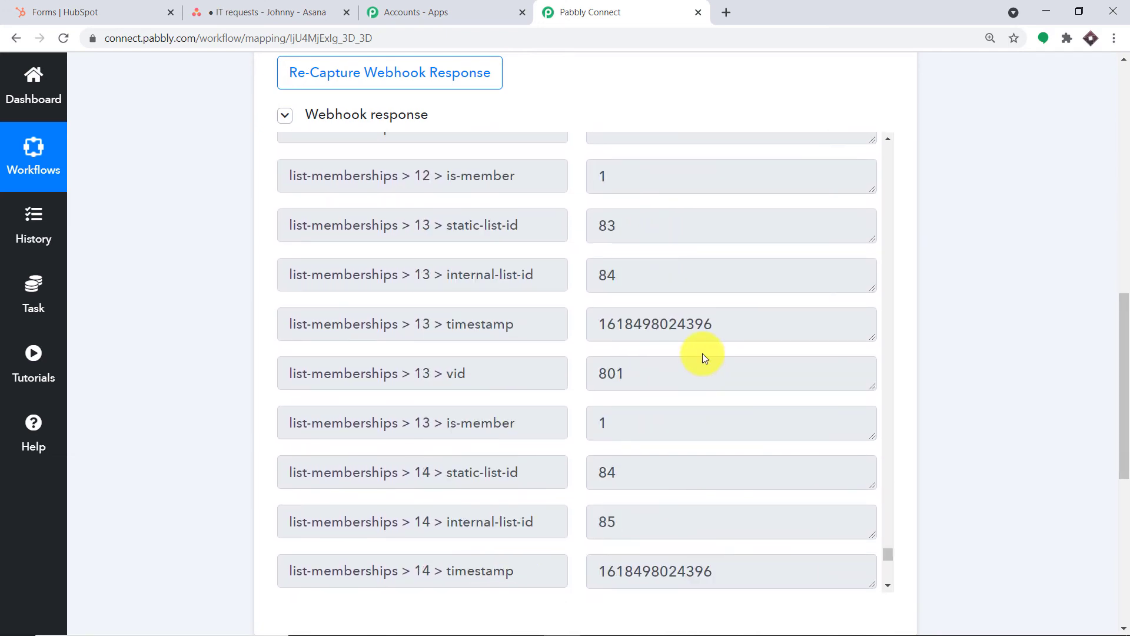
Search the response for 'java' and 'compil' to confirm the submitted values
key("ctrl+f")
type("jav")
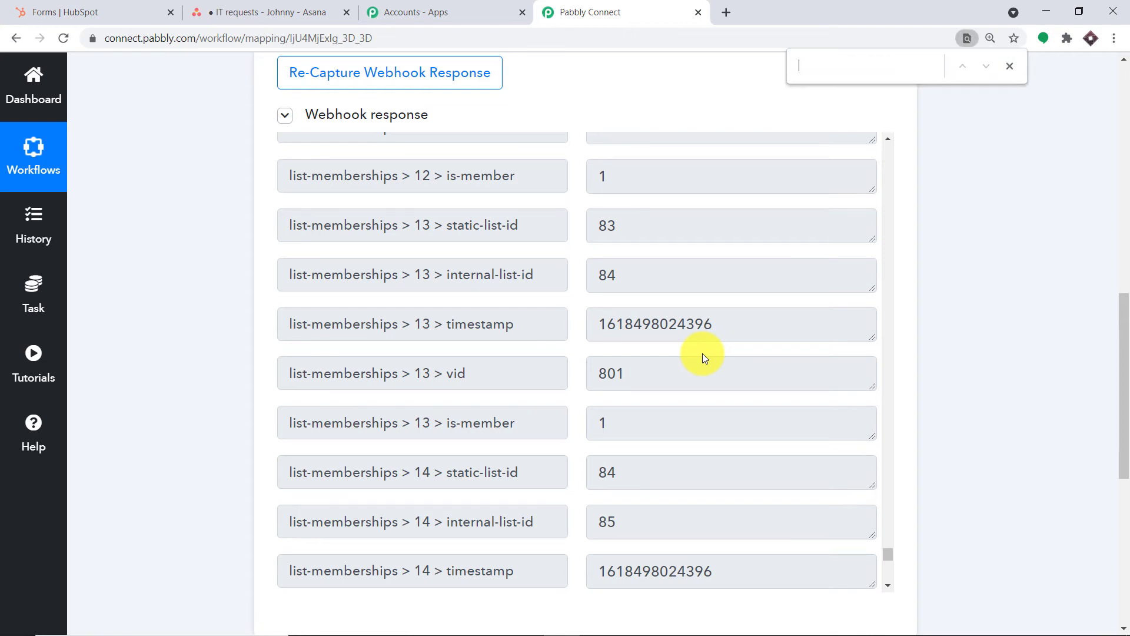
type("a")
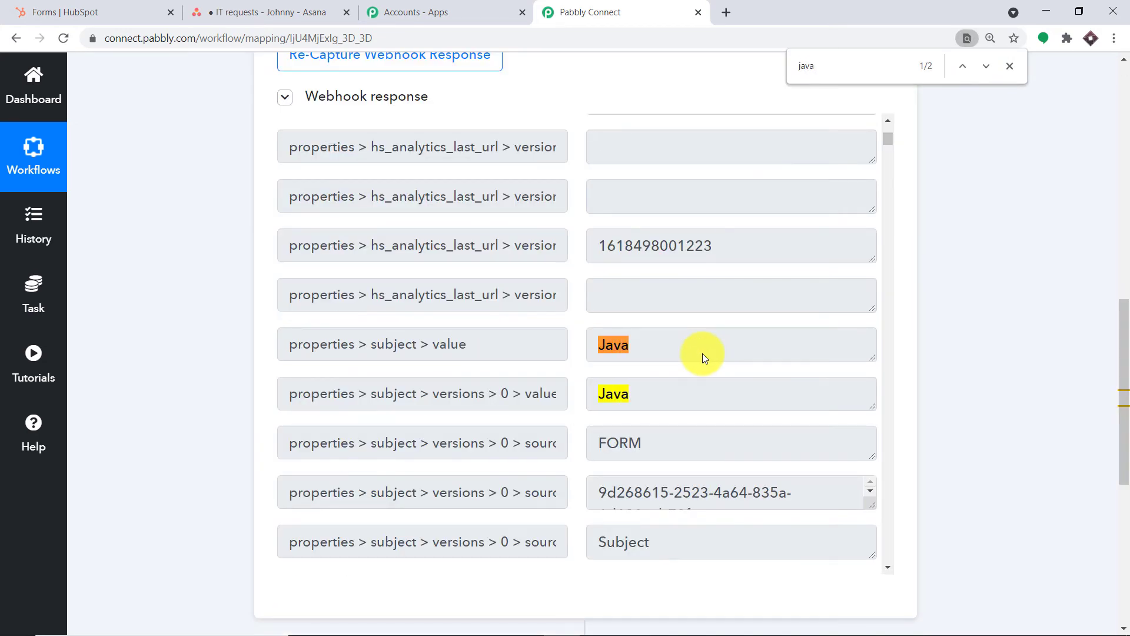
key("BackSpace")
key("BackSpace")
key("BackSpace")
key("BackSpace")
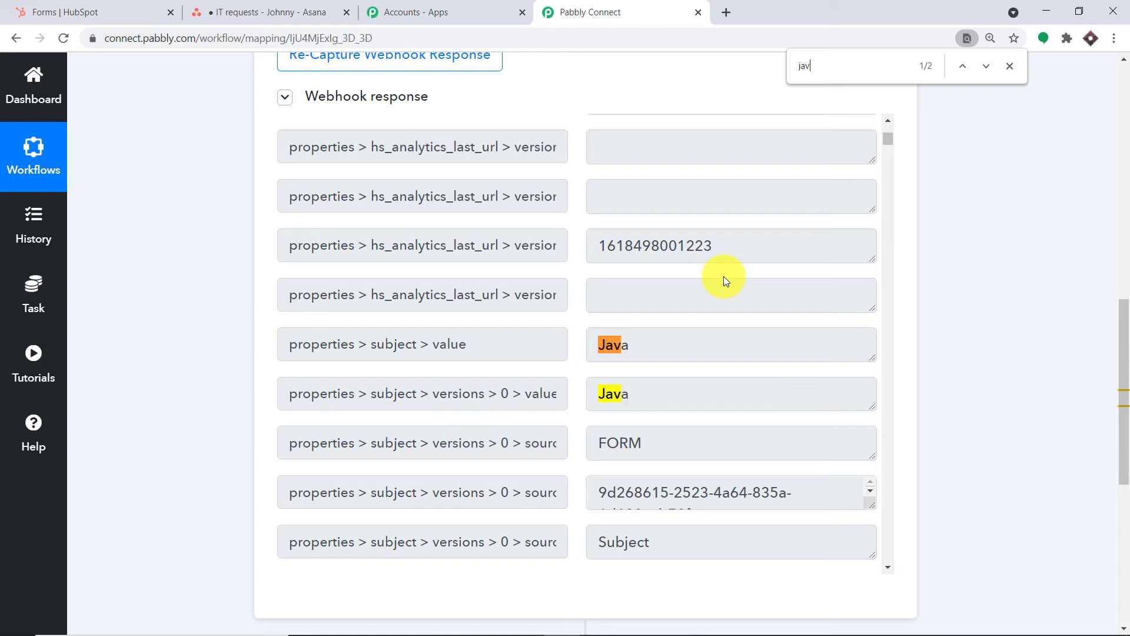
type("com")
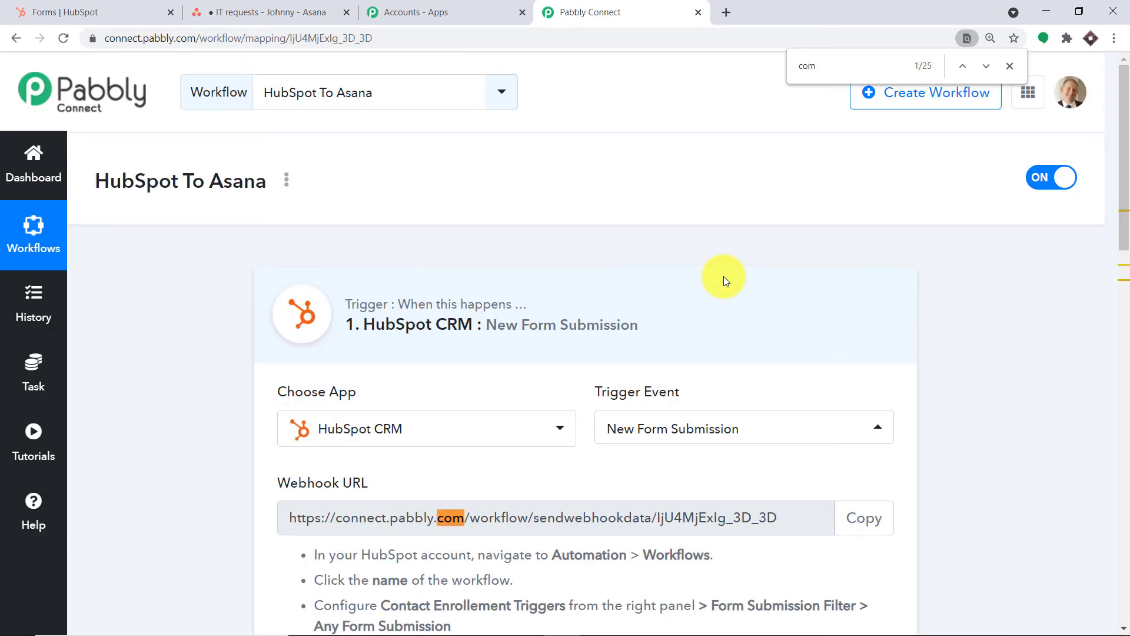
type("plier")
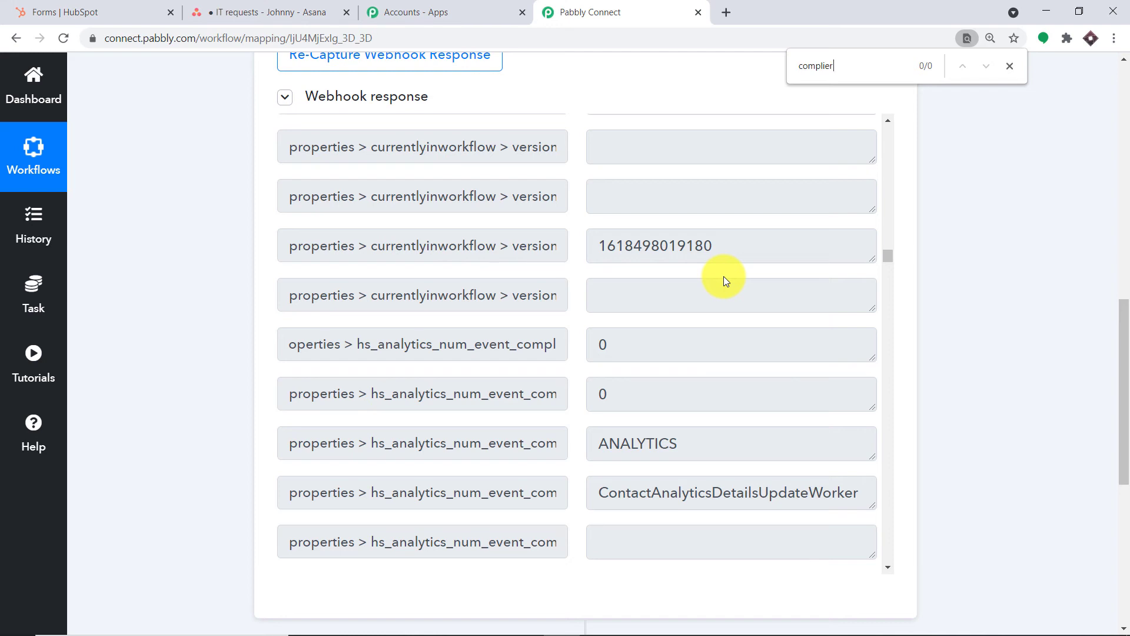
key("BackSpace")
key("BackSpace")
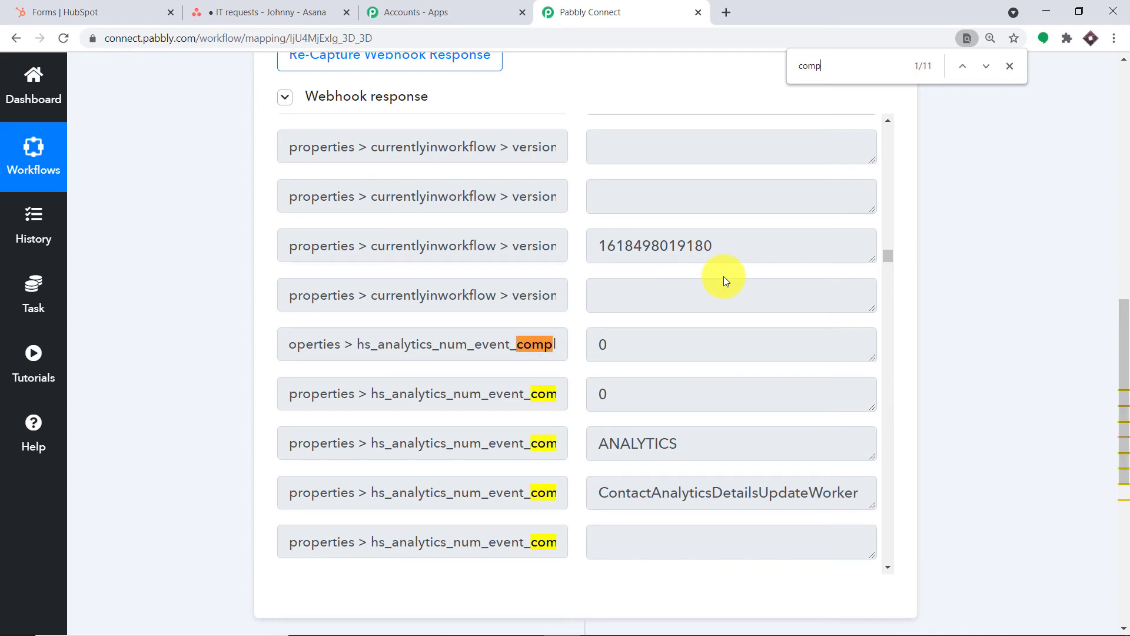
type("il")
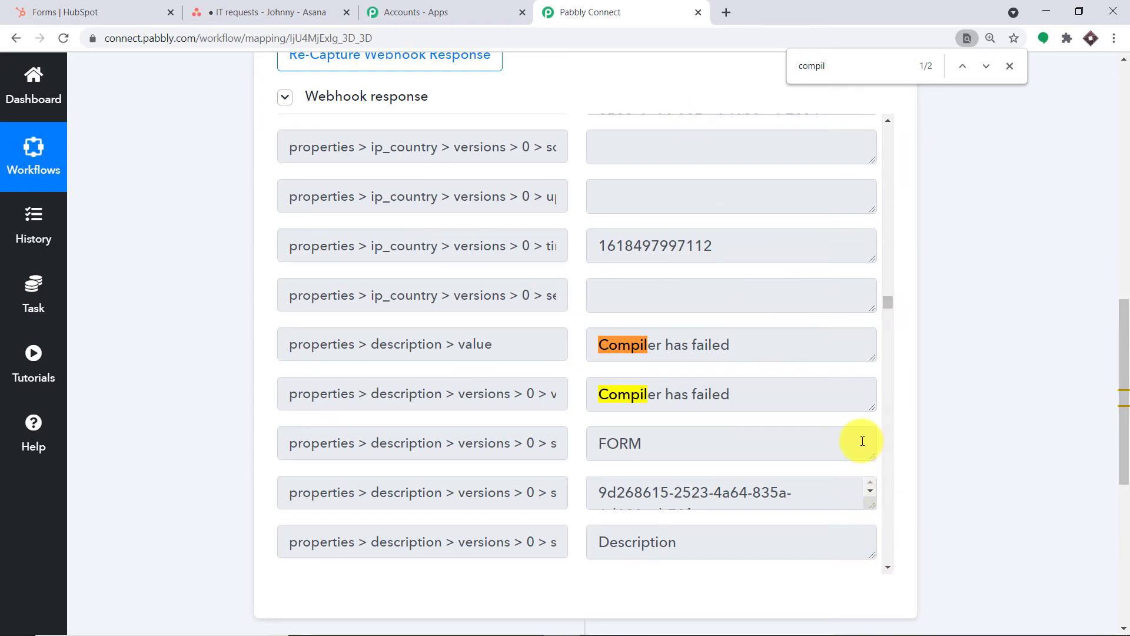
left_click_drag(1123, 373, 1088, 460)
Add a new action step below the trigger and choose Asana as its app
left_click(585, 273)
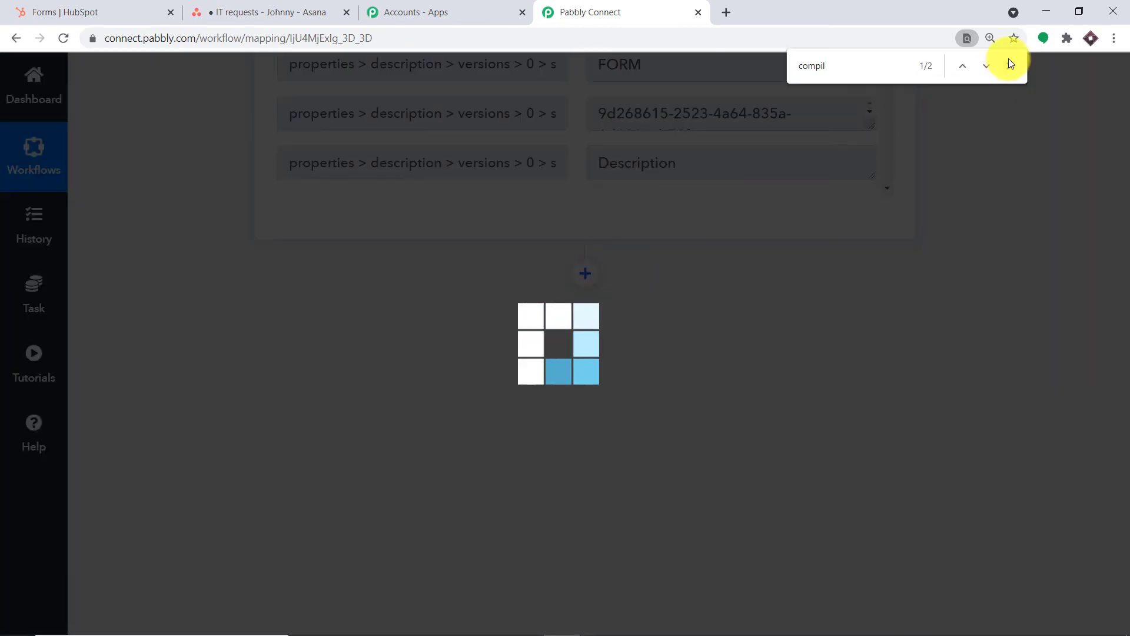
left_click(1010, 66)
left_click(455, 482)
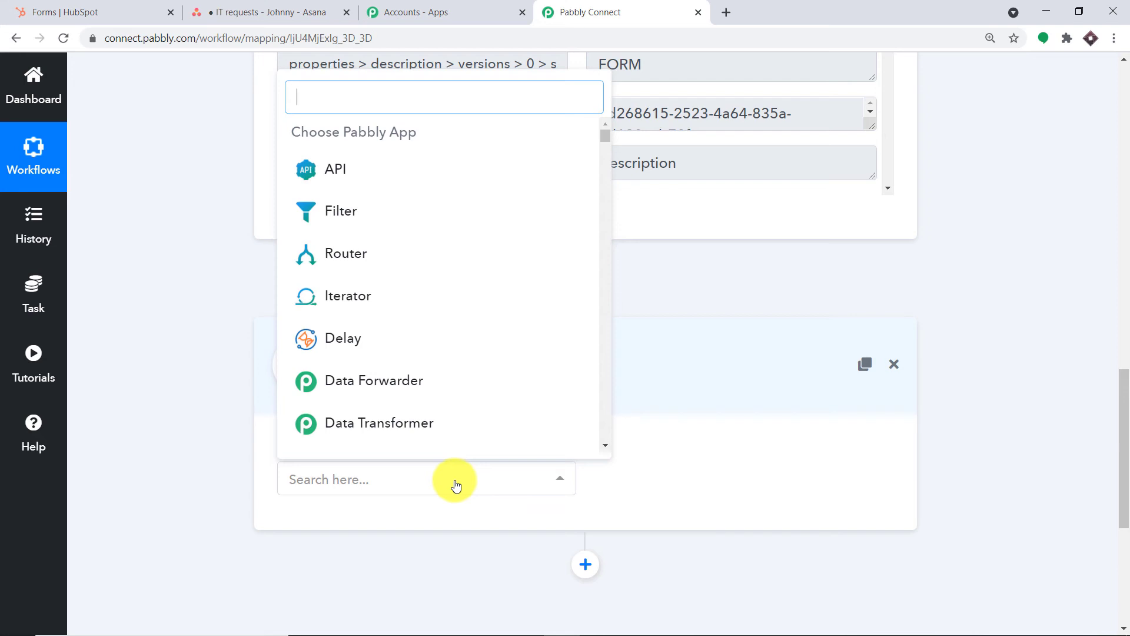
type("asana")
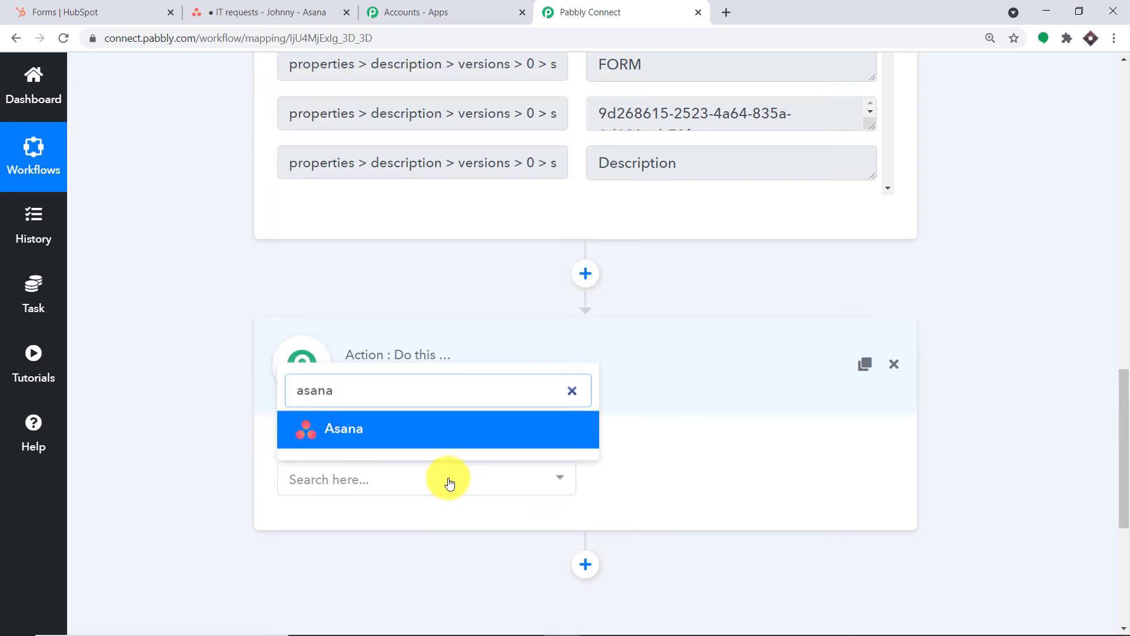
left_click(387, 429)
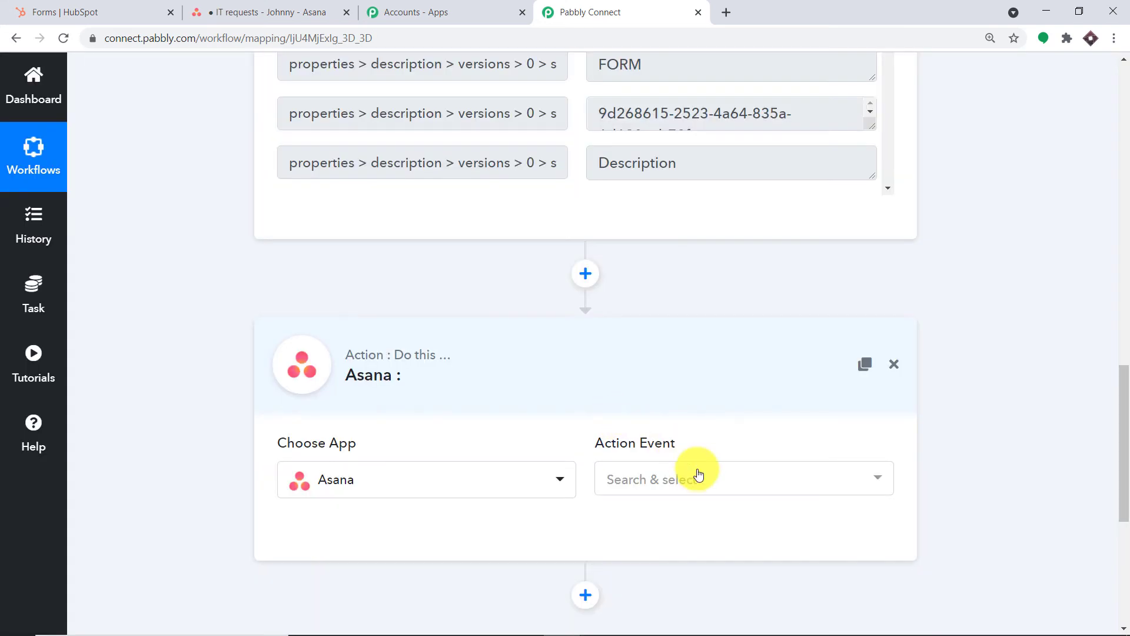
Set the Asana action event to Create a Task
left_click(696, 474)
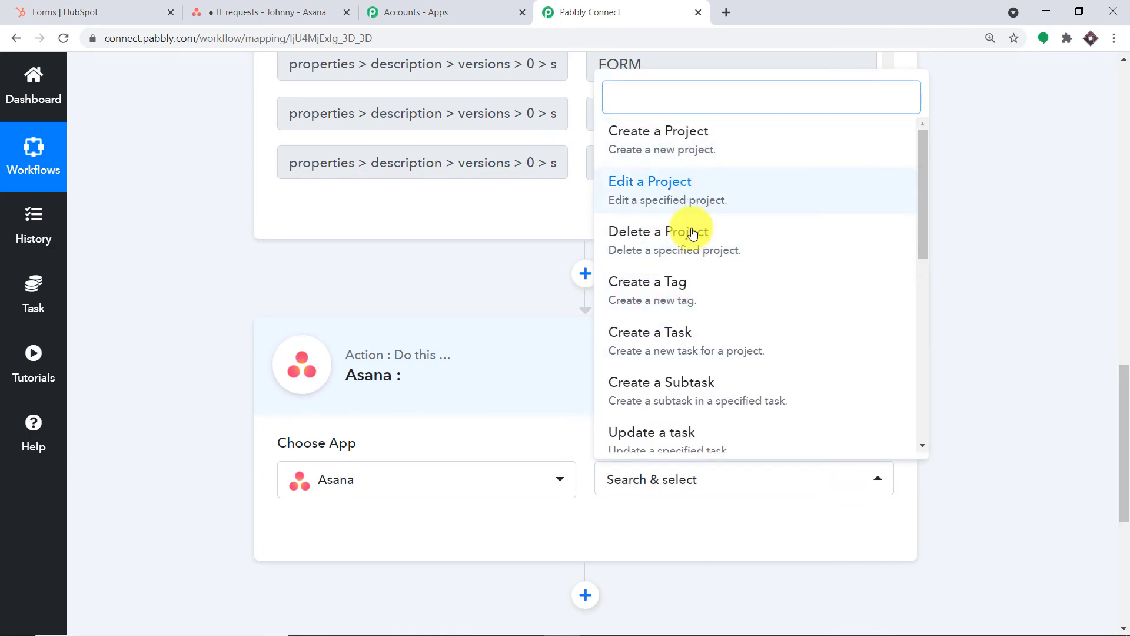
scroll(687, 285, "down", 1)
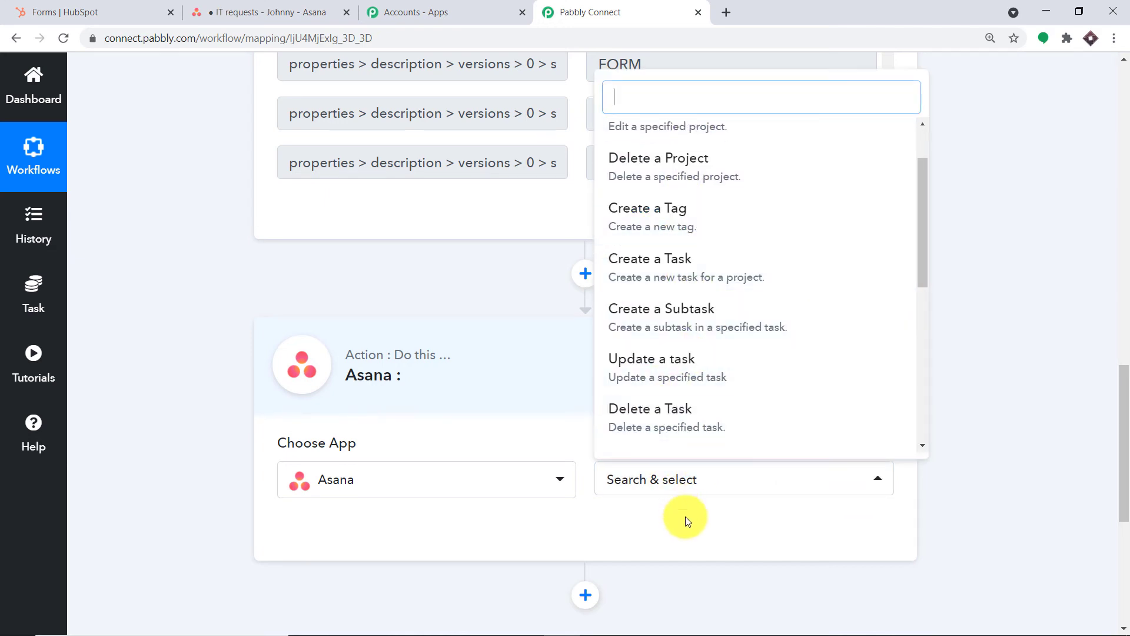
left_click(676, 479)
left_click(677, 479)
scroll(705, 299, "down", 1)
scroll(705, 299, "down", 1)
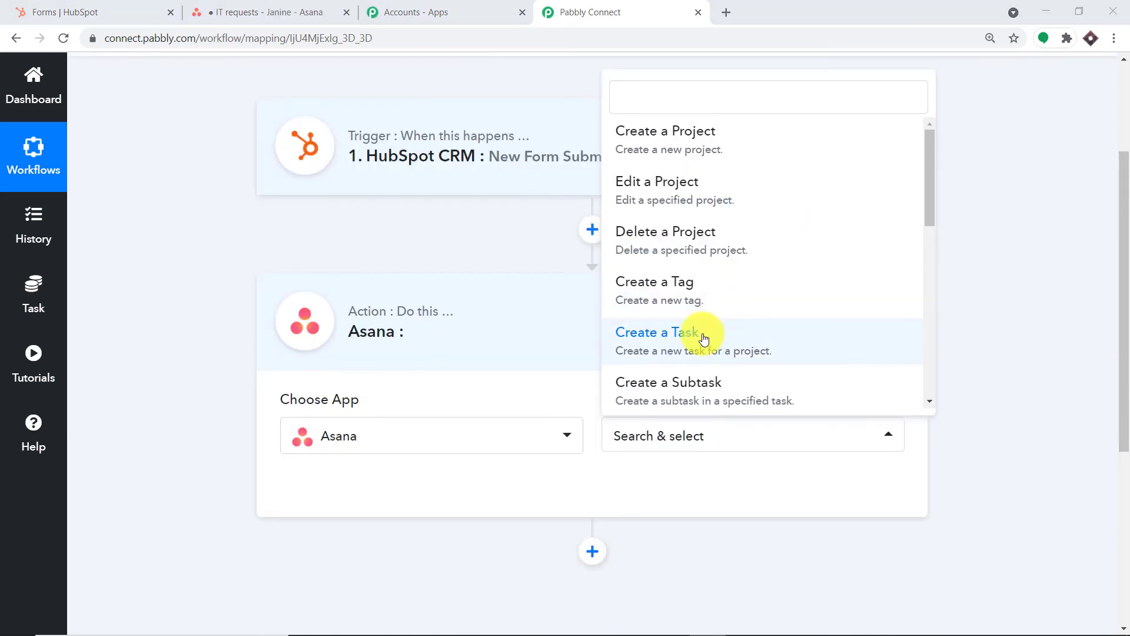
left_click(714, 345)
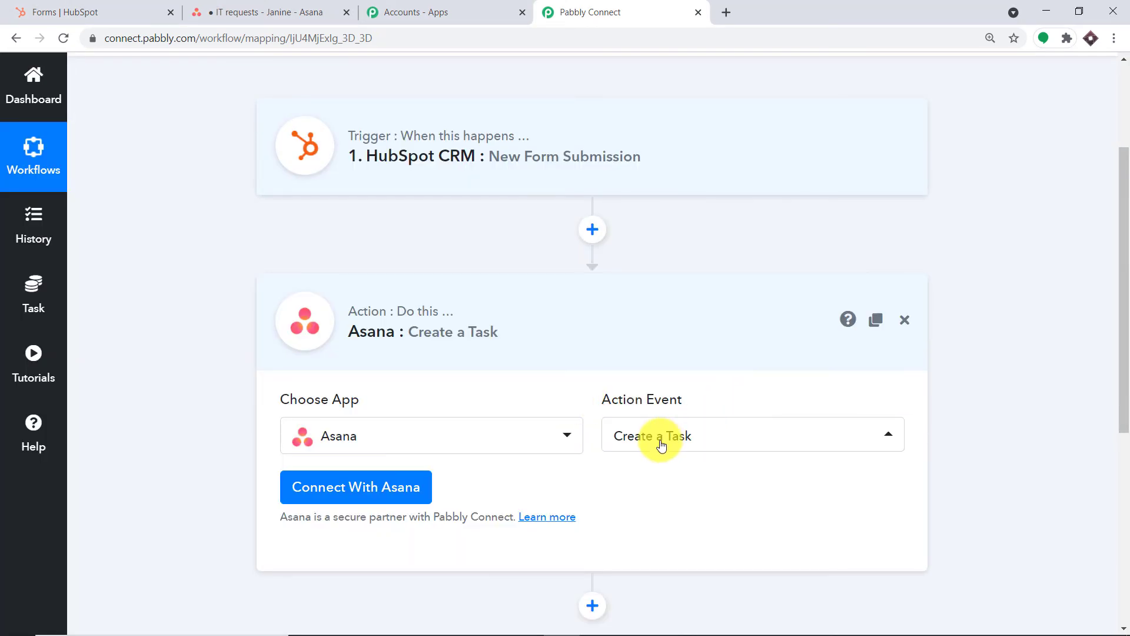
left_click(369, 489)
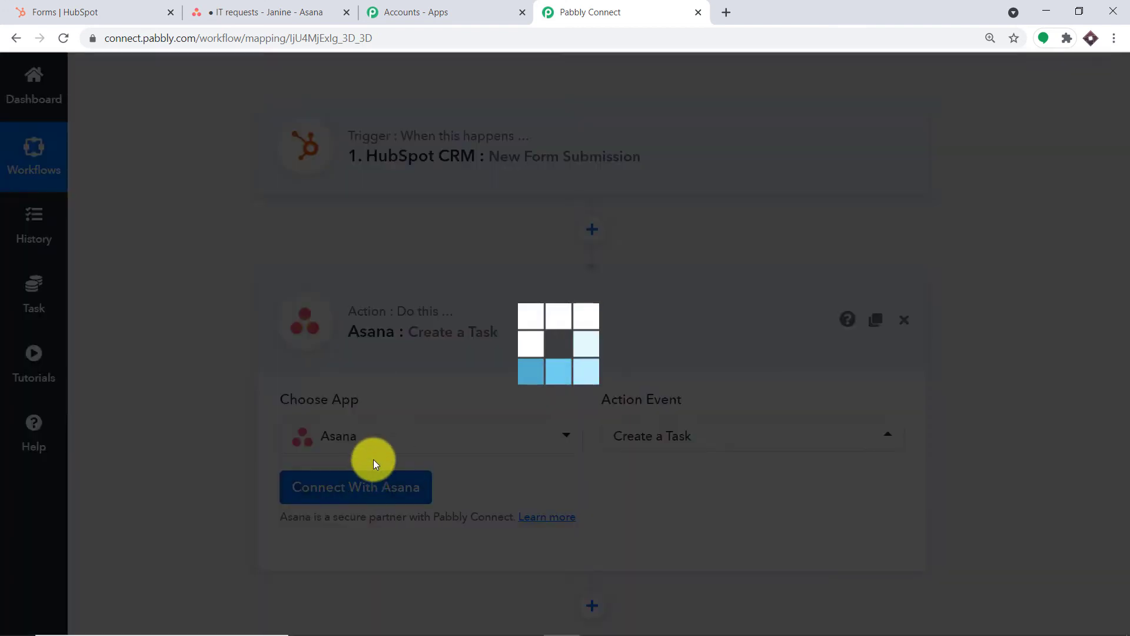
Authorize the Asana account via Connect With Asana and confirm the Authorization Successful message
left_click(550, 335)
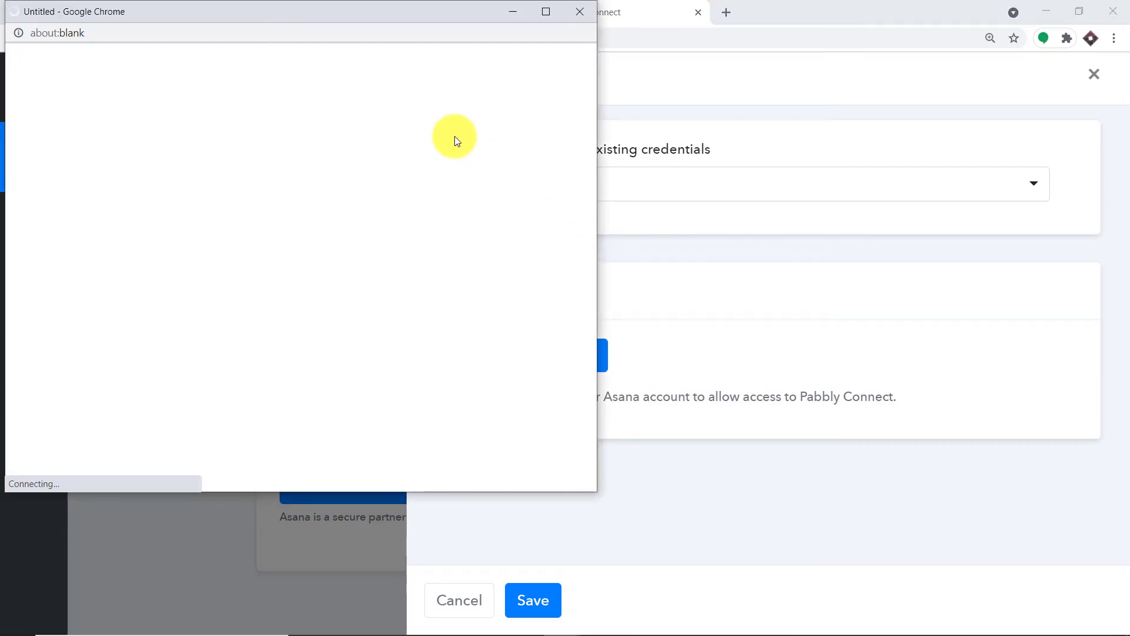
left_click_drag(342, 12, 839, 76)
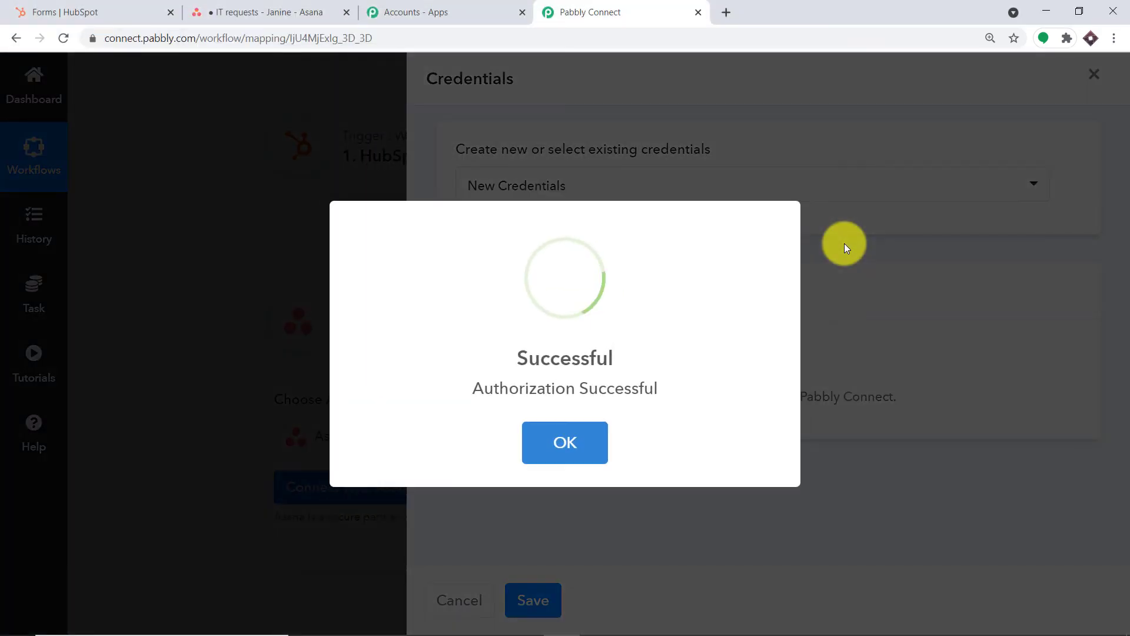
left_click(562, 443)
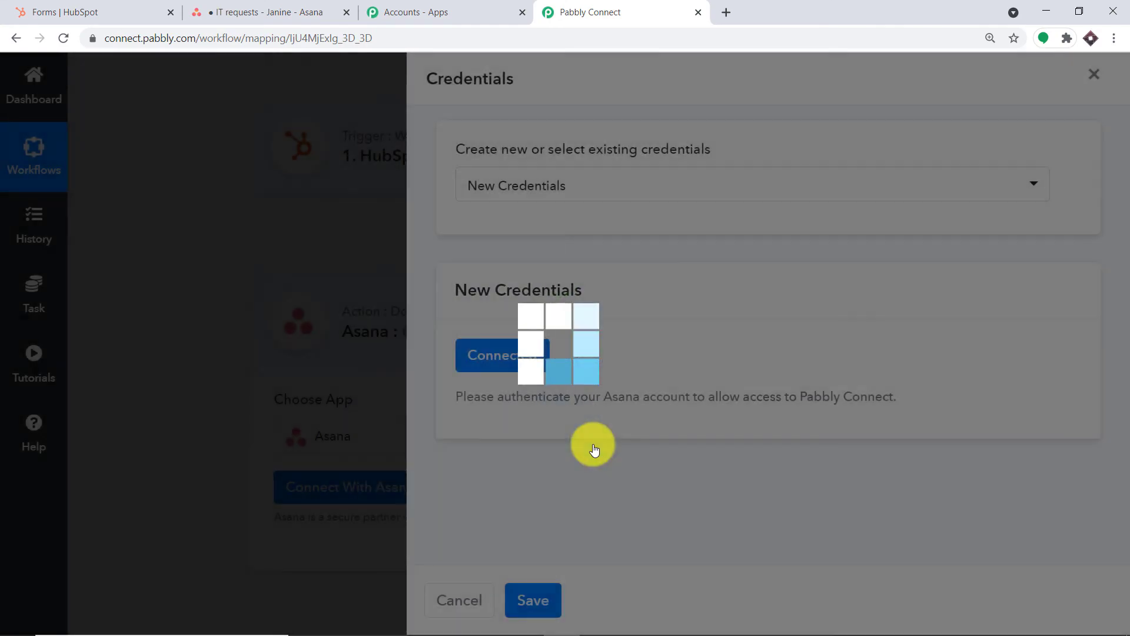
Map the task Name to the HubSpot submission's properties > firstname > value
scroll(885, 254, "down", 5)
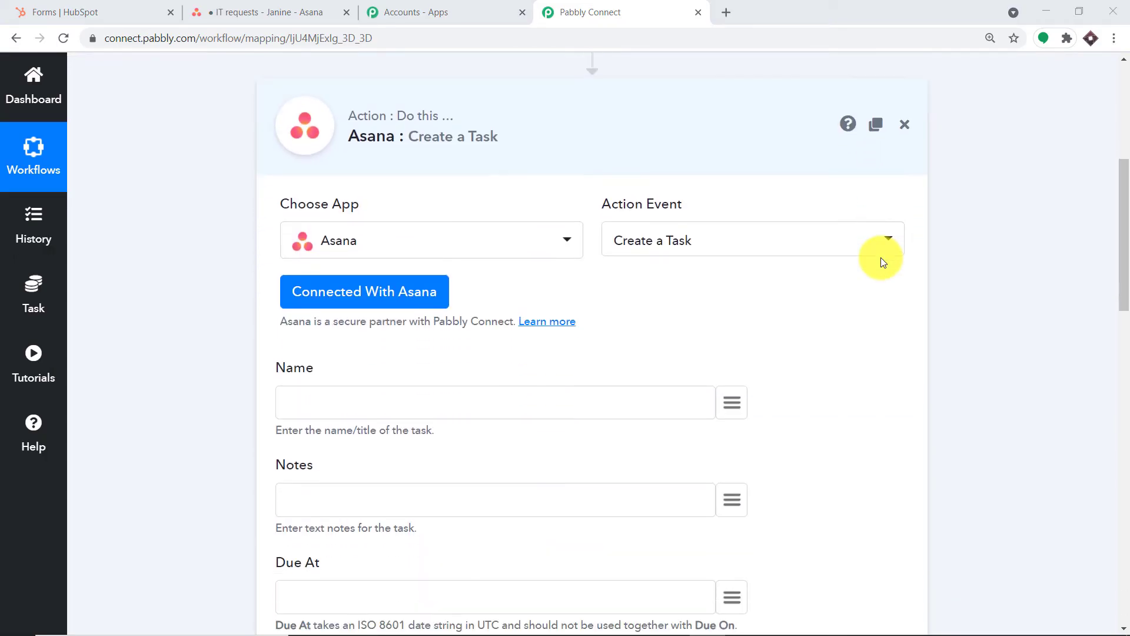
scroll(883, 259, "down", 10)
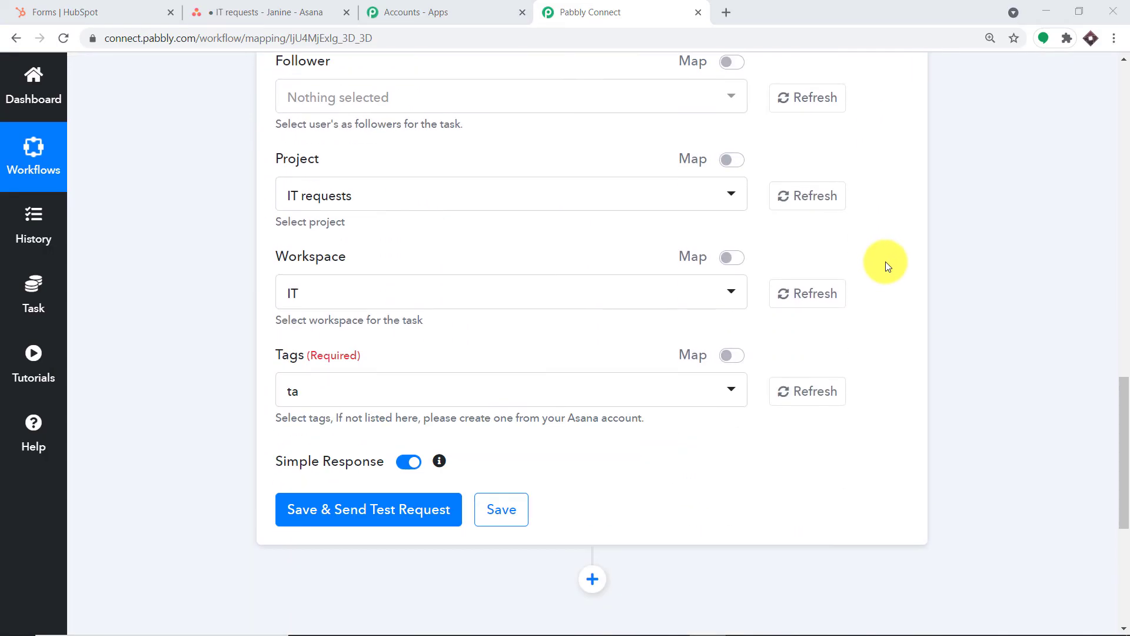
scroll(885, 261, "up", 7)
scroll(885, 261, "up", 5)
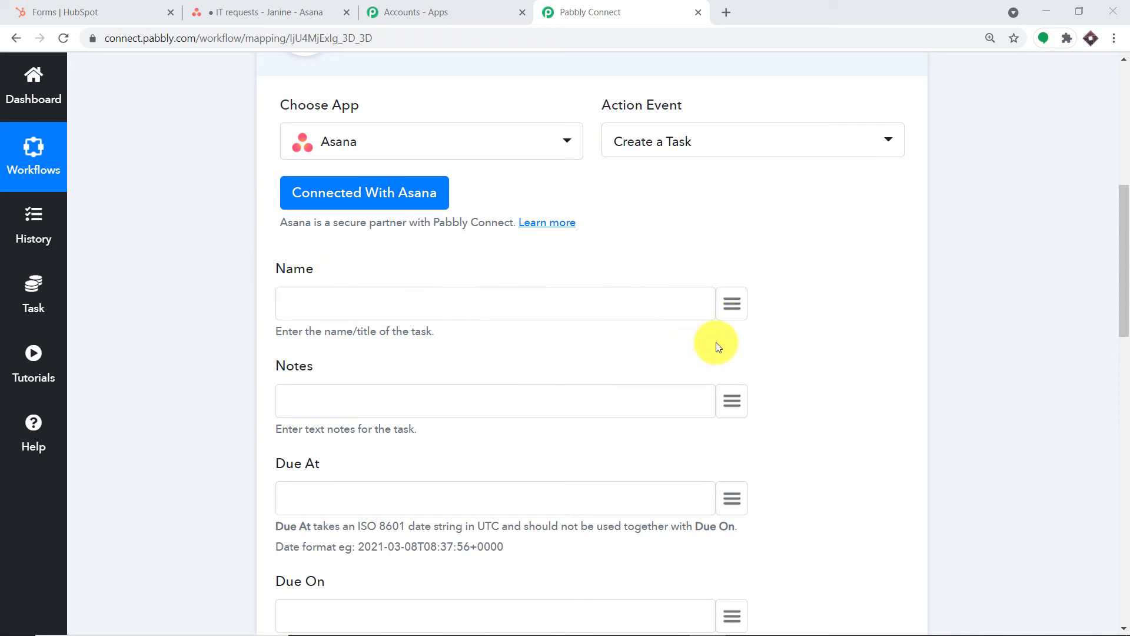
left_click(730, 302)
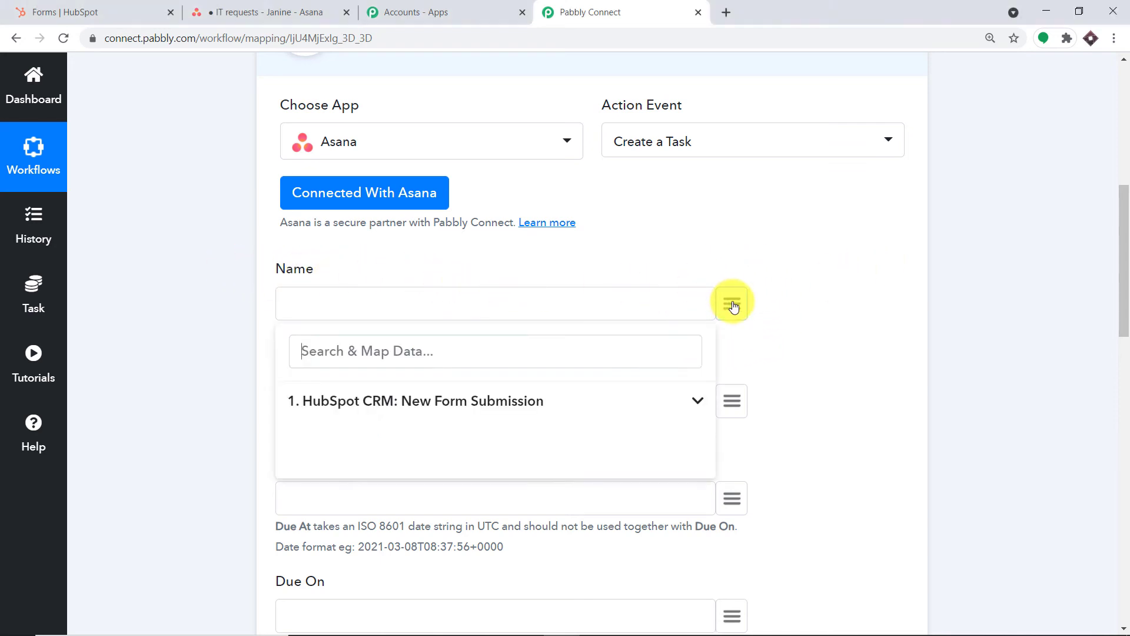
left_click(398, 402)
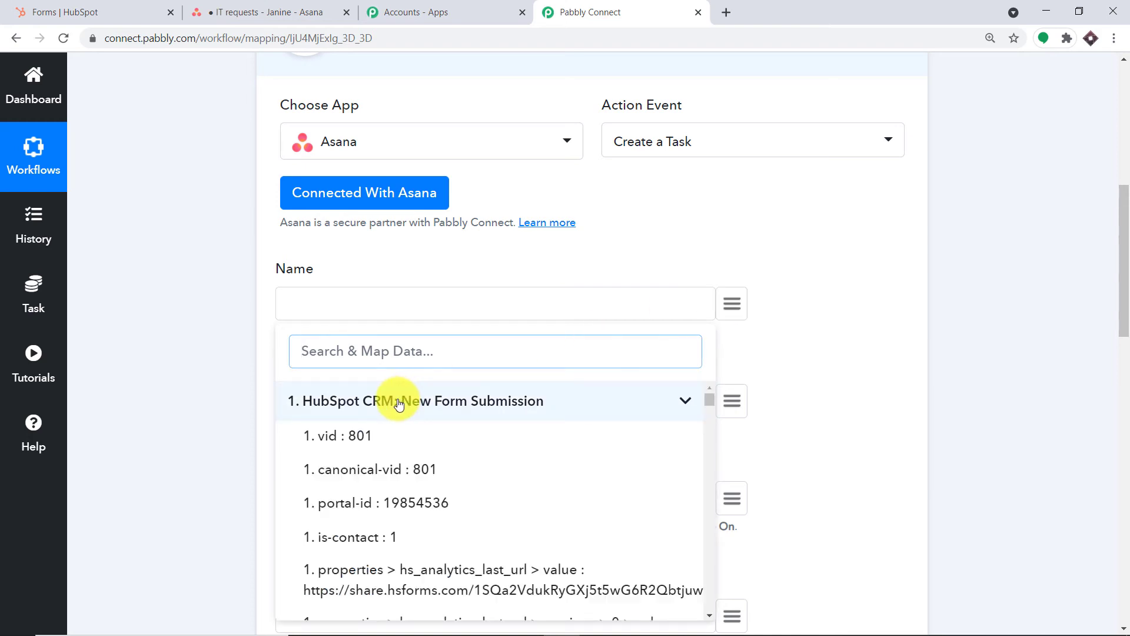
type("jai")
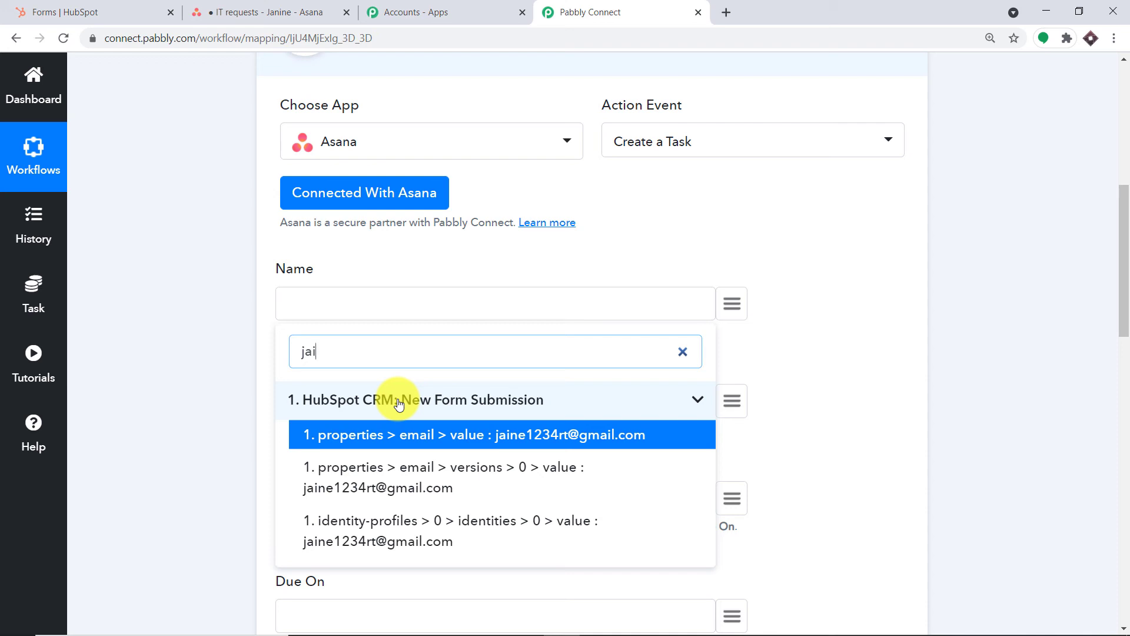
type("n")
key("BackSpace")
key("BackSpace")
key("BackSpace")
key("BackSpace")
type("janai")
key("BackSpace")
key("BackSpace")
key("BackSpace")
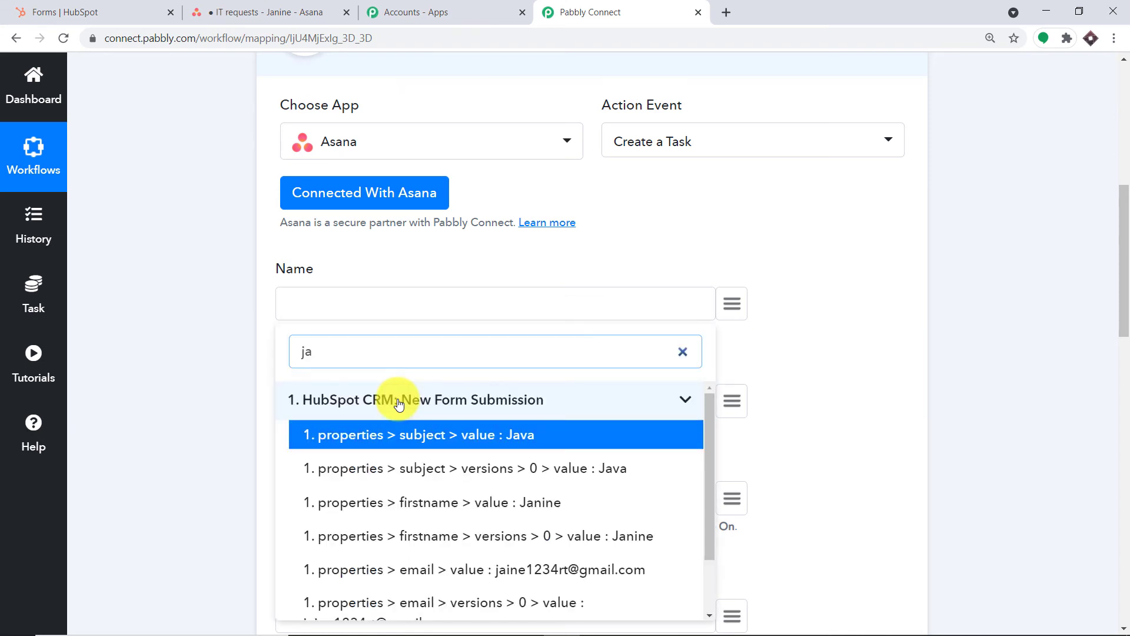
type("na")
key("BackSpace")
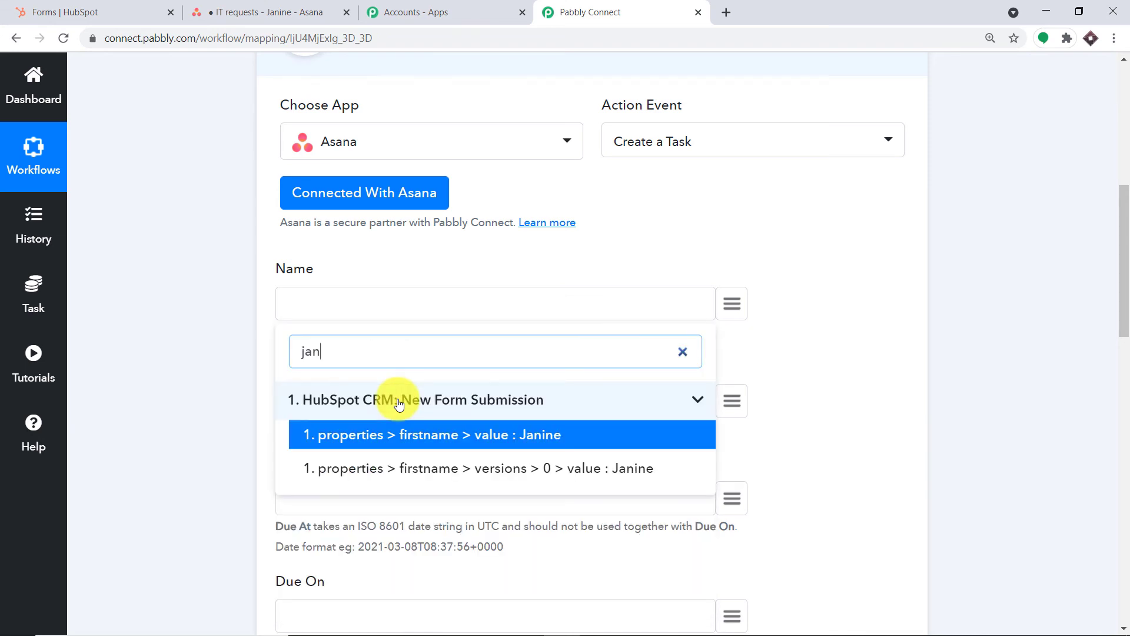
left_click(449, 441)
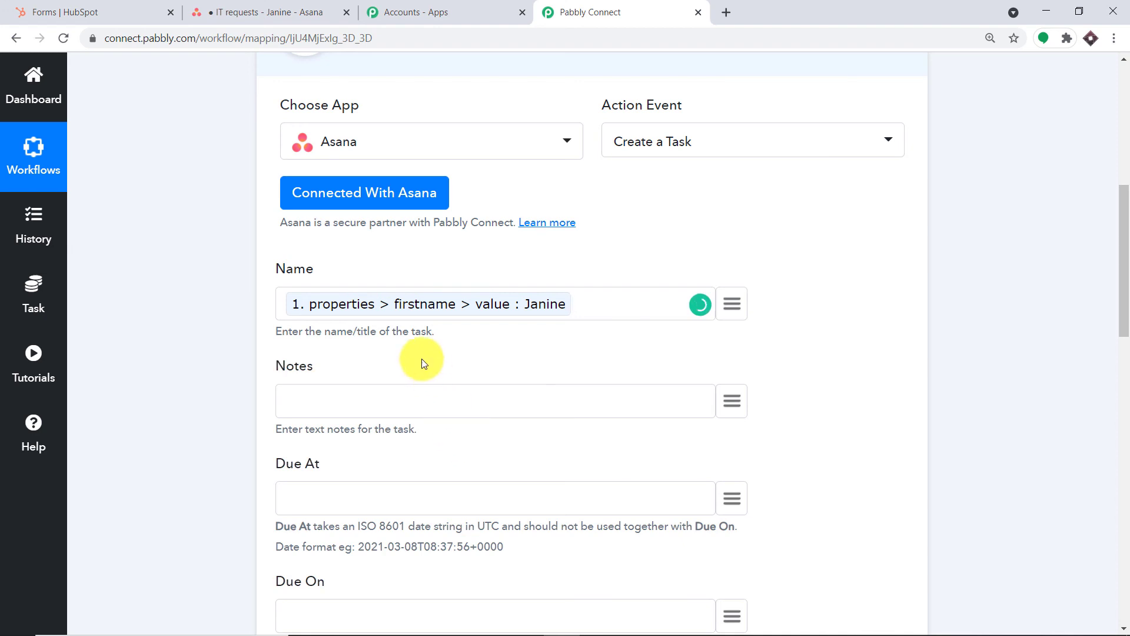
Place the caret in the Notes field and bring up its mappable data
scroll(422, 363, "down", 2)
left_click(341, 246)
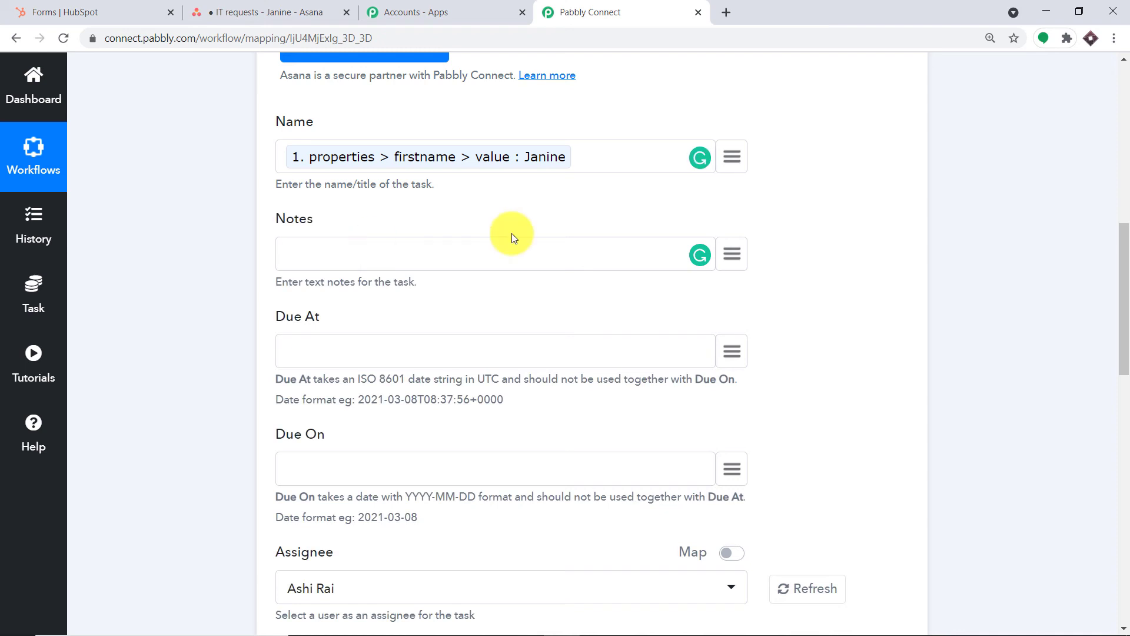
left_click(732, 252)
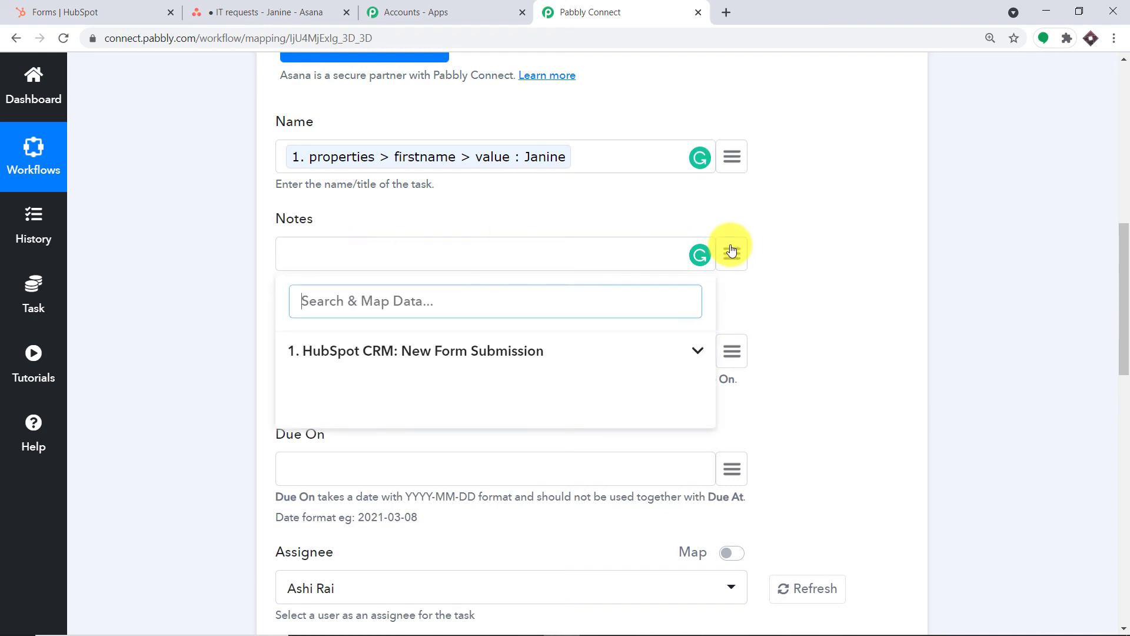
Map the HubSpot subject field (Java) into Notes, followed by a colon
type("java")
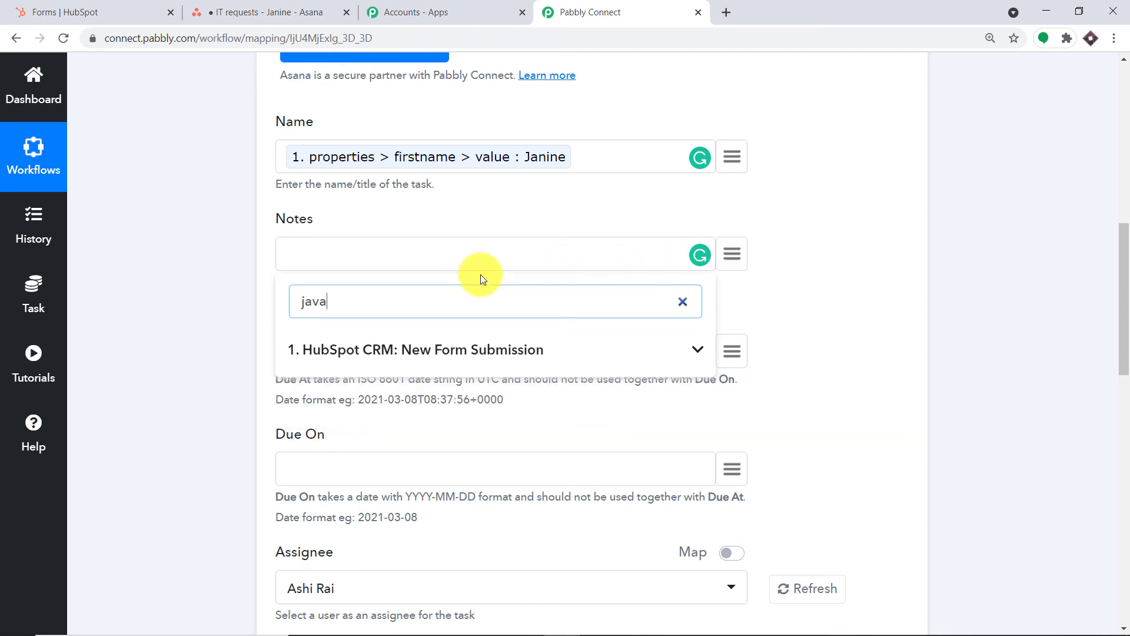
left_click(476, 349)
left_click(509, 398)
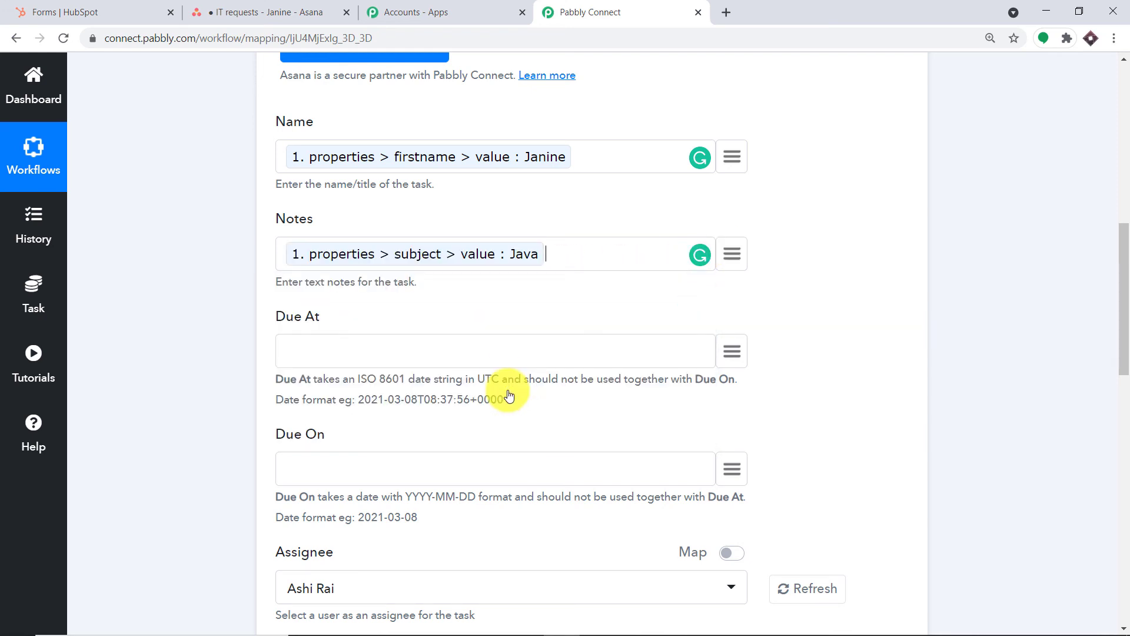
type(":")
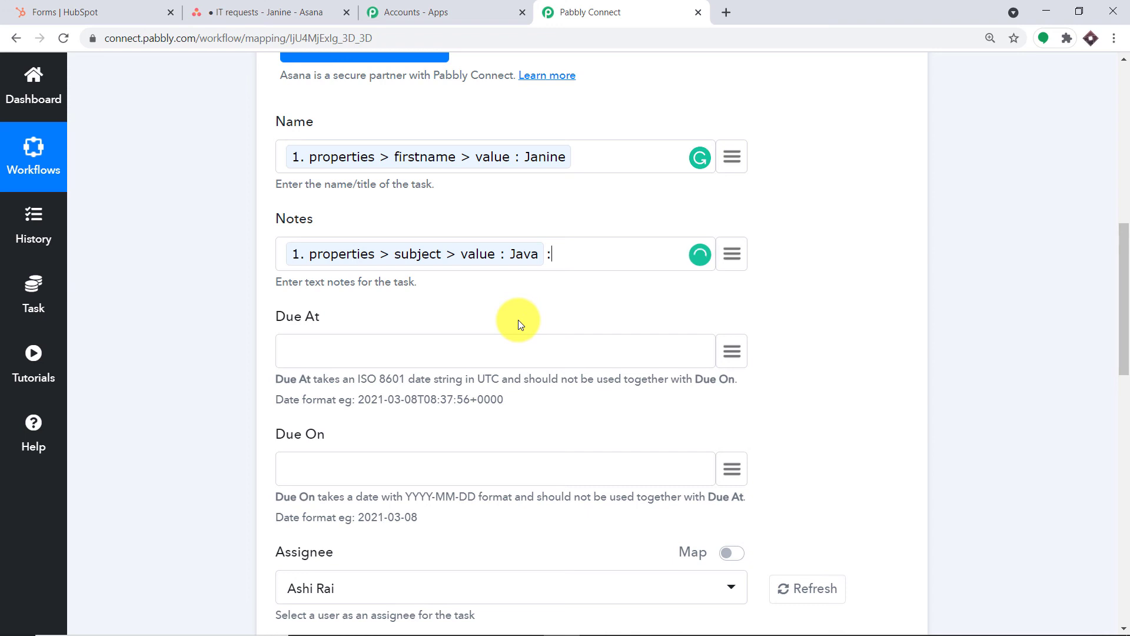
Append the HubSpot description field ('Compiler has failed') to Notes
left_click(731, 253)
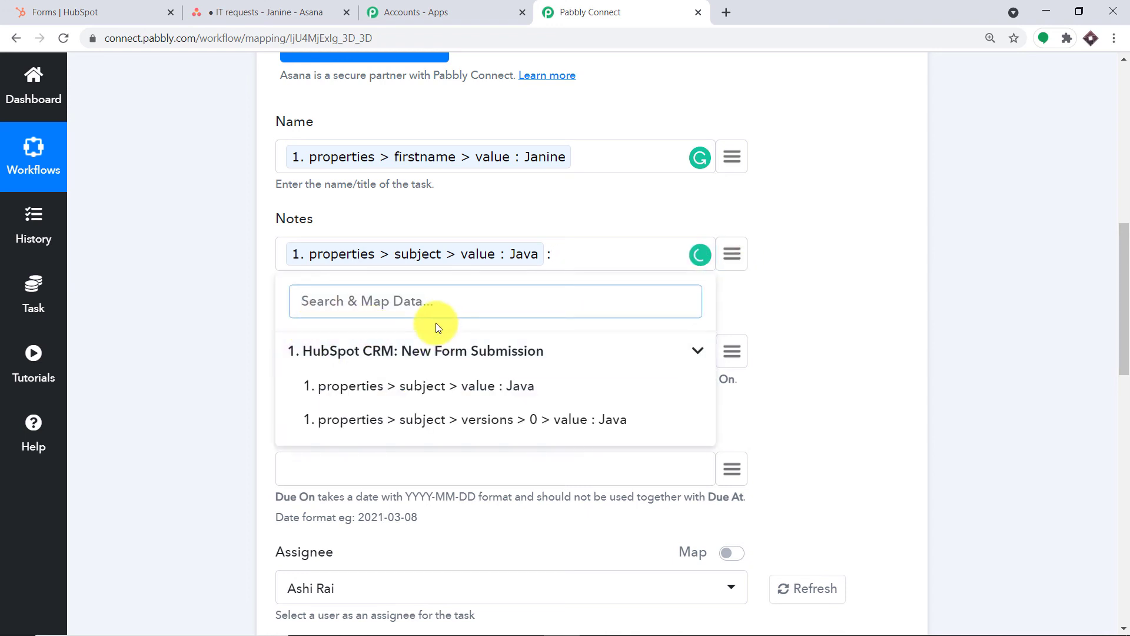
type("cmp")
key("BackSpace")
key("BackSpace")
type("om")
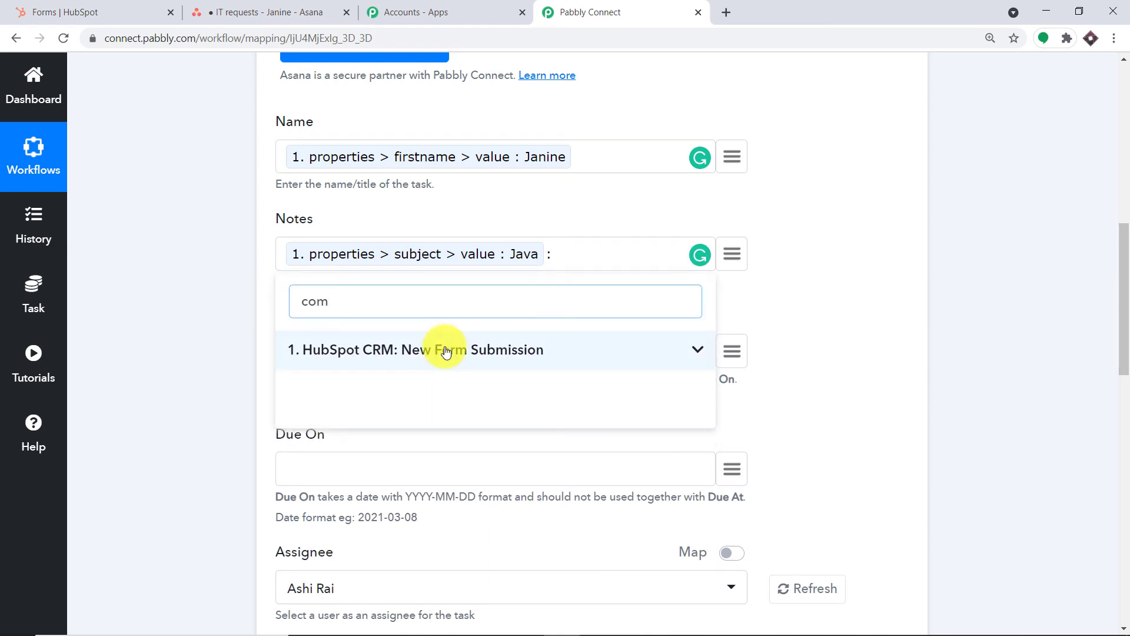
left_click(443, 350)
type("p")
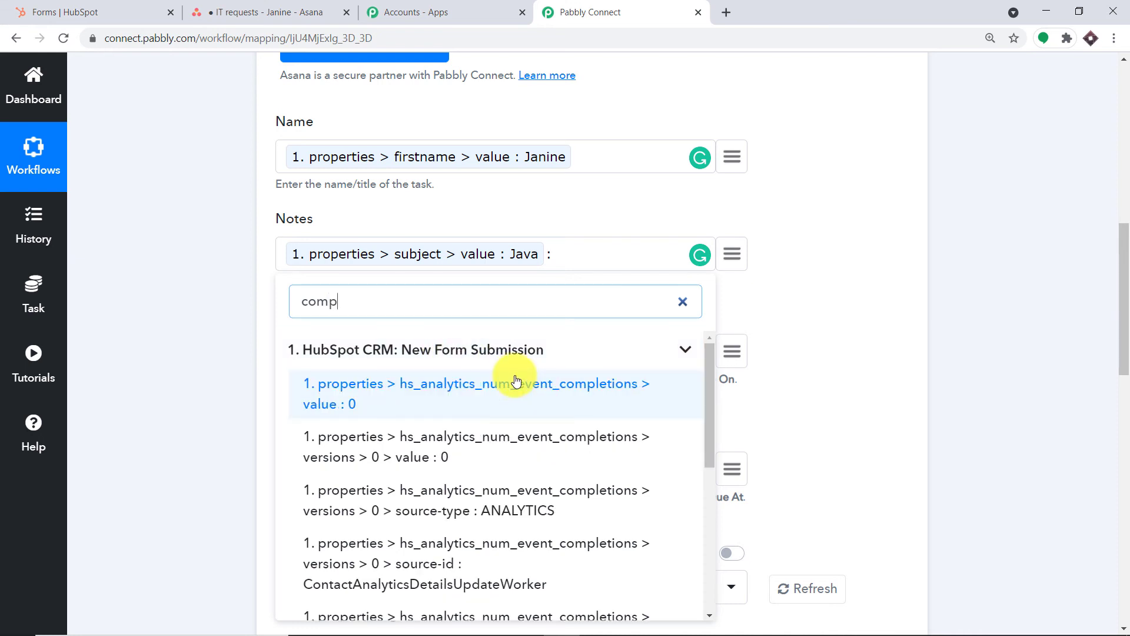
type("o")
key("BackSpace")
type("il")
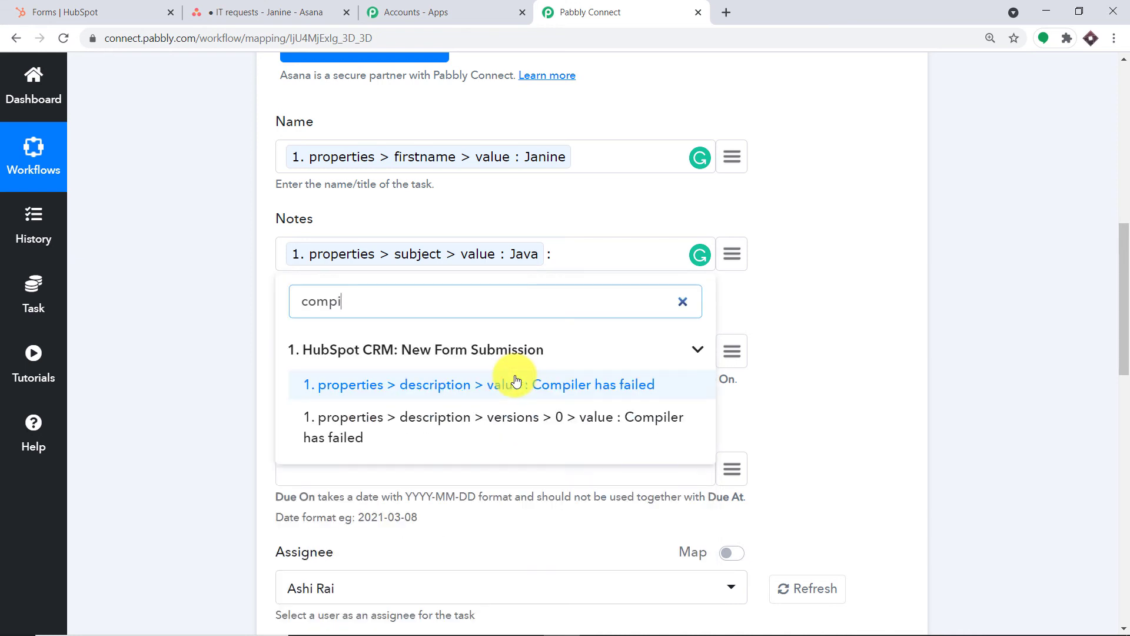
left_click(516, 383)
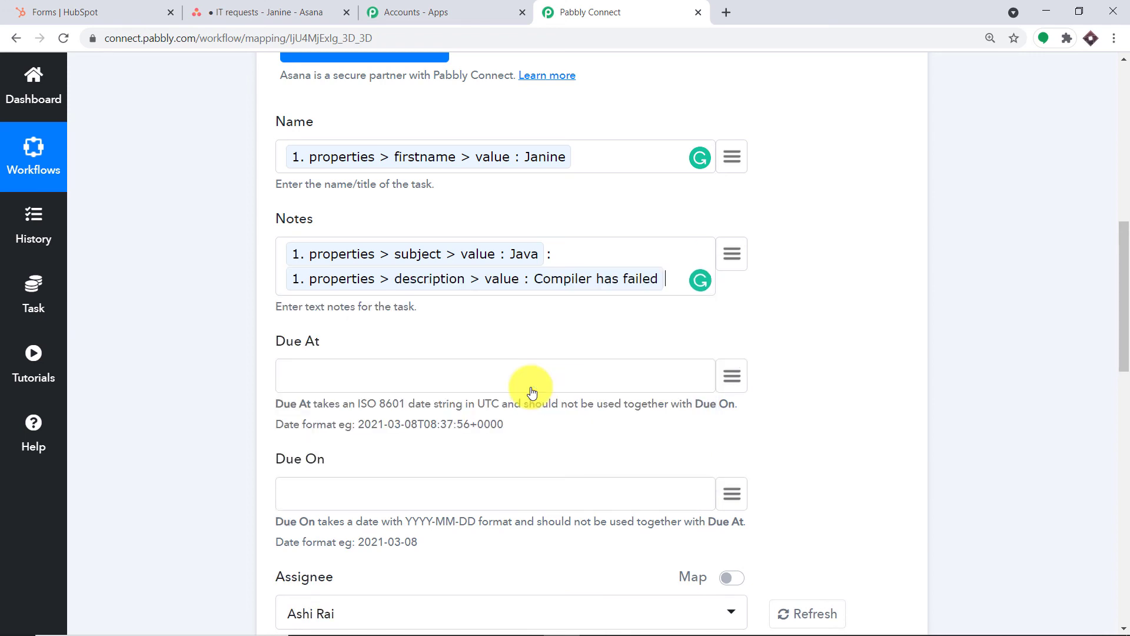
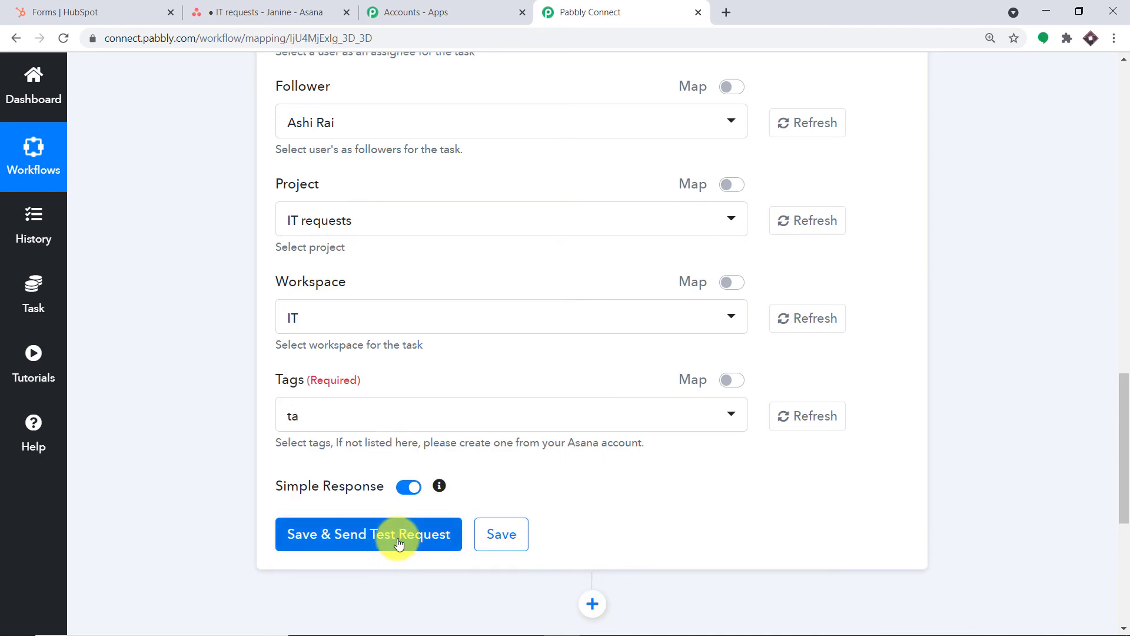
Compare Asana's projects with the workflow's project field, keeping IT requests selected
left_click(293, 7)
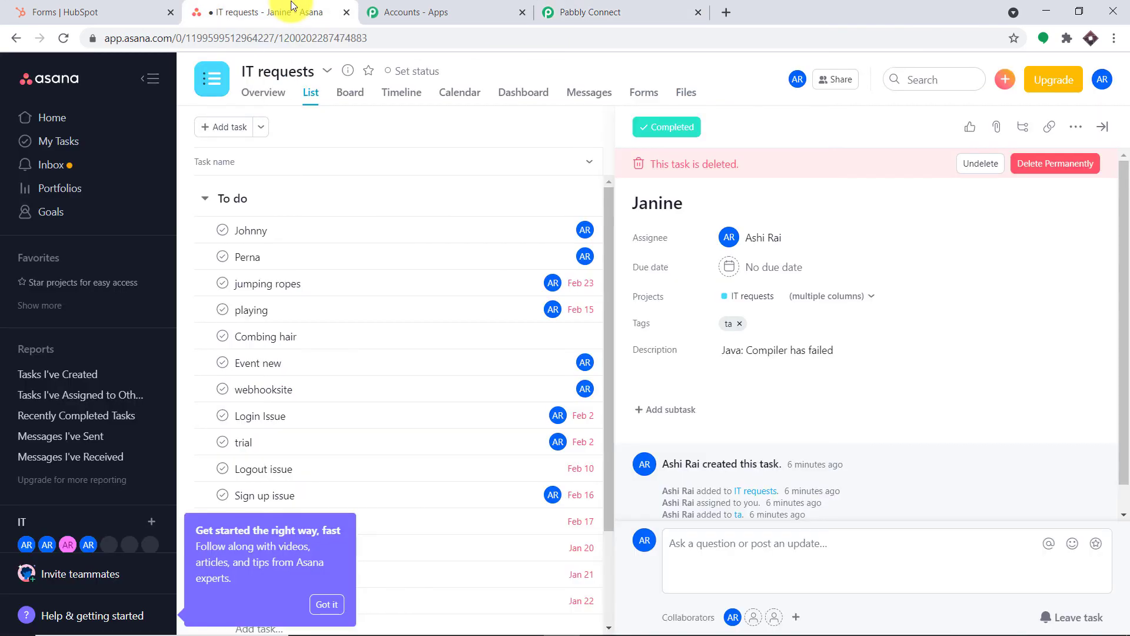
left_click(51, 117)
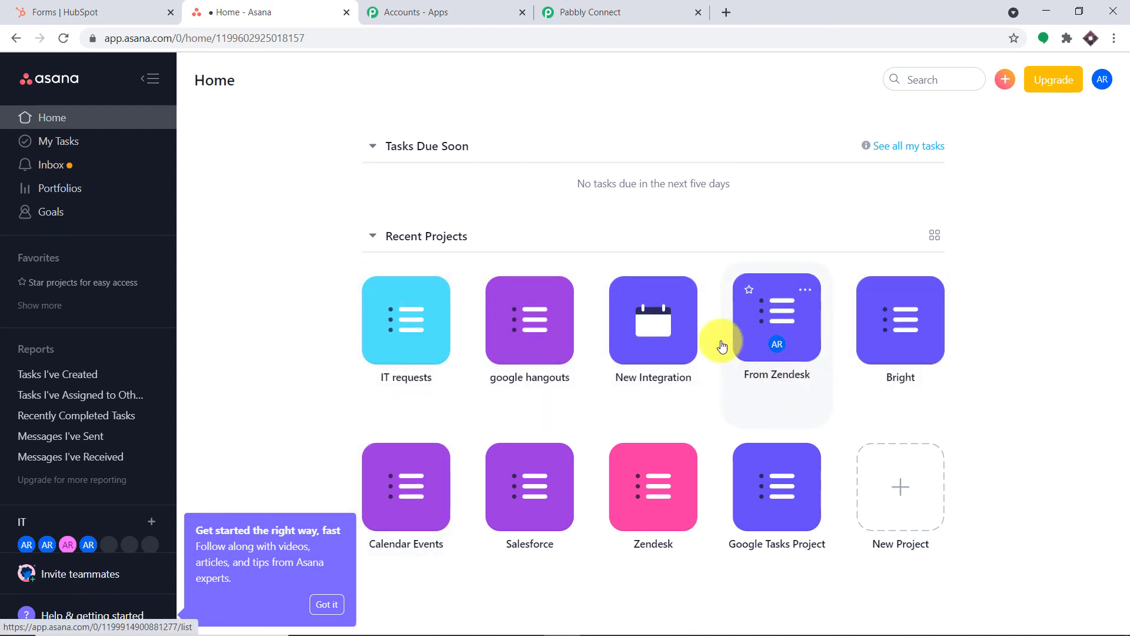
left_click(676, 9)
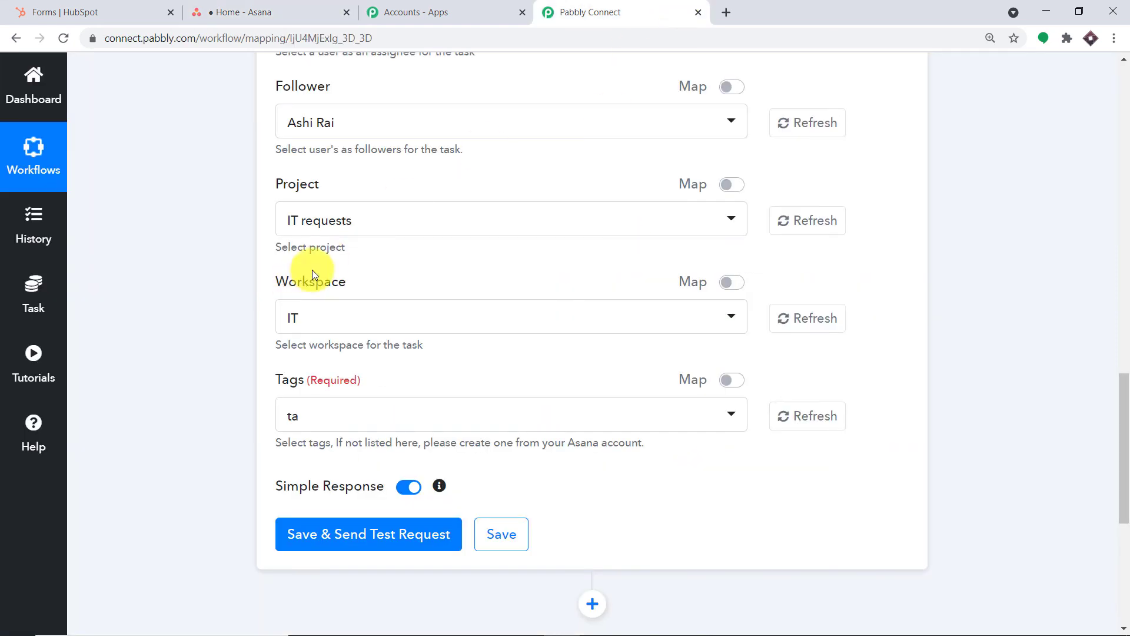
left_click(344, 230)
left_click(247, 12)
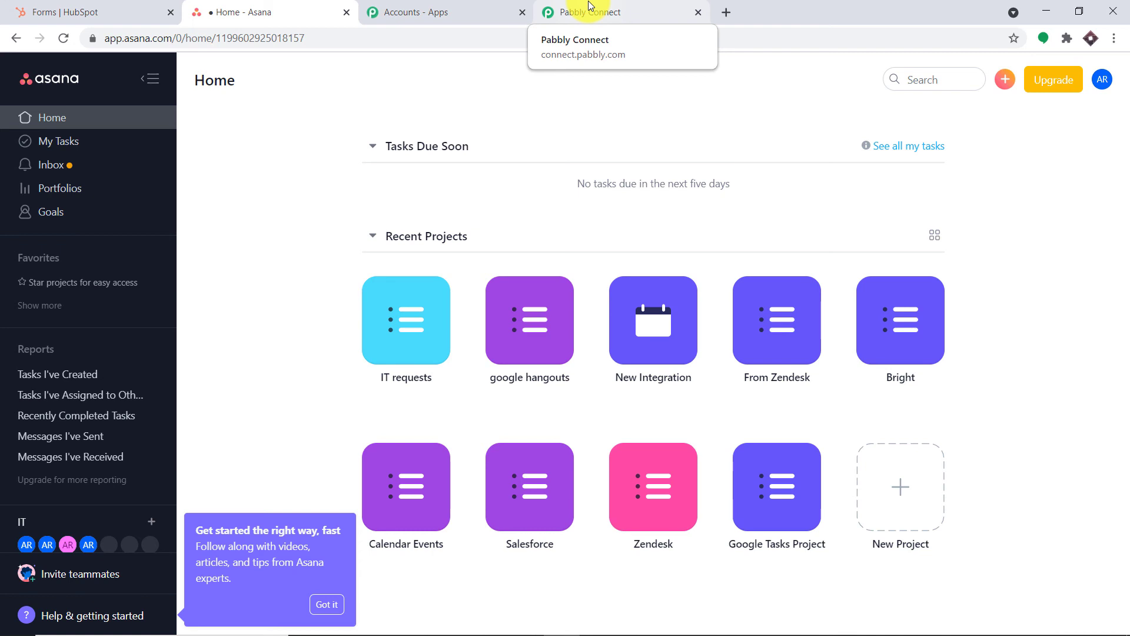
left_click(589, 7)
left_click(327, 297)
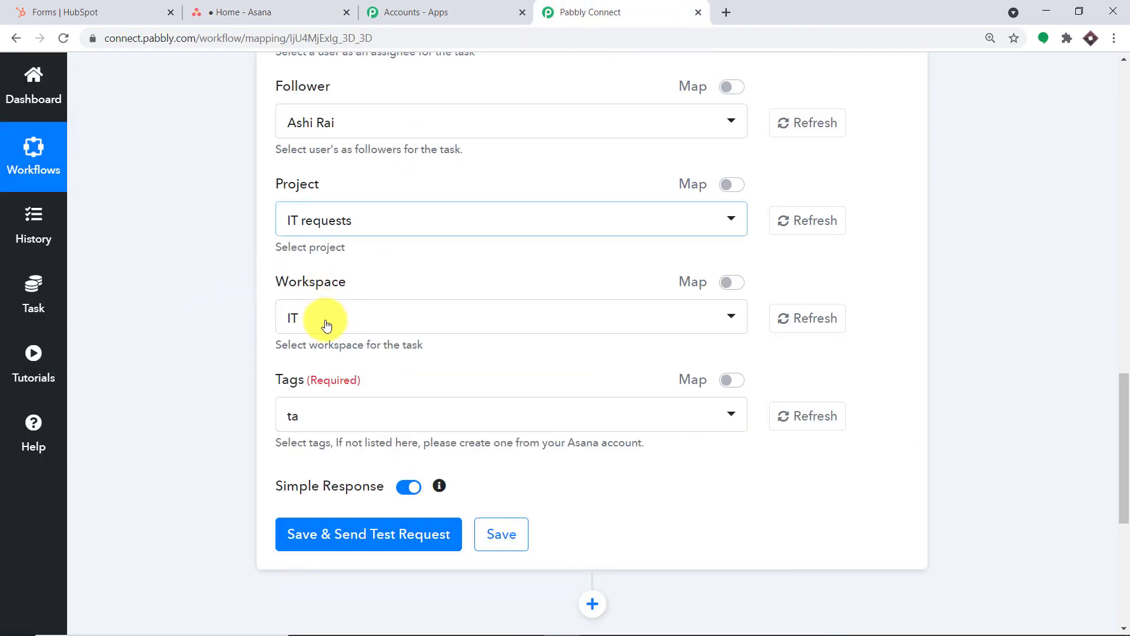
Check the workflow's tag options against Asana and open the IT requests project list
left_click(245, 10)
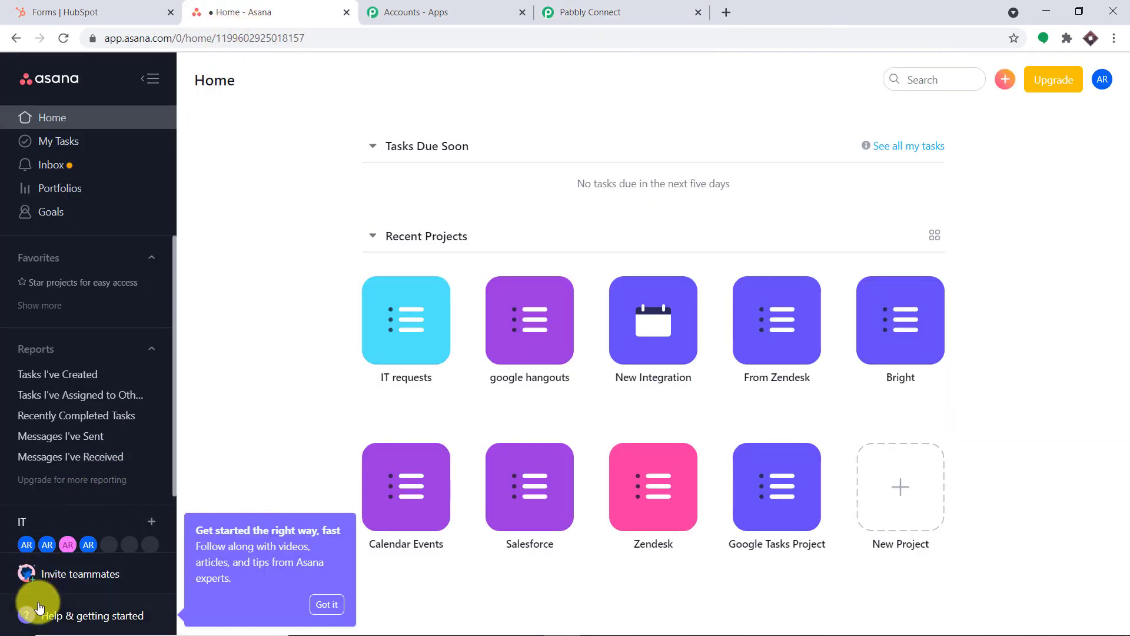
left_click(568, 12)
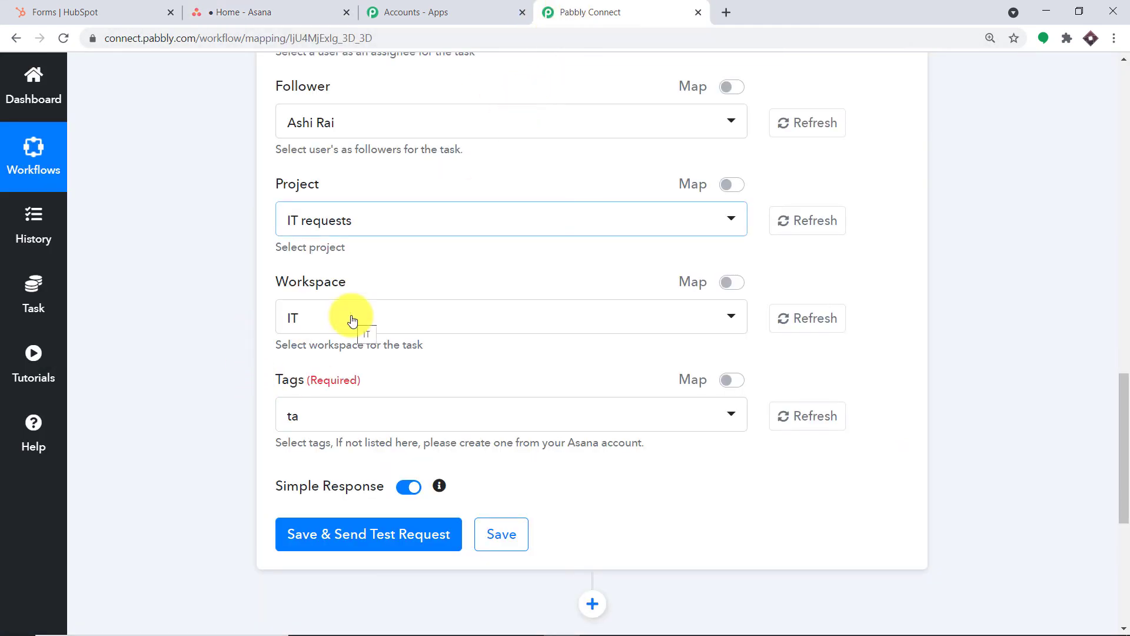
left_click(309, 420)
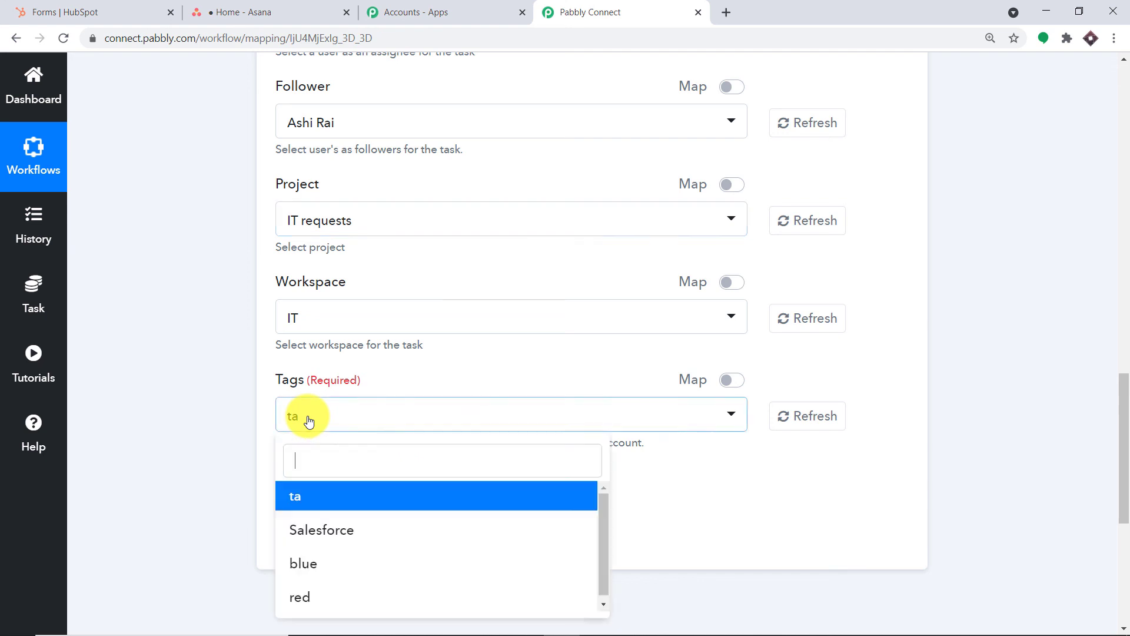
left_click(275, 11)
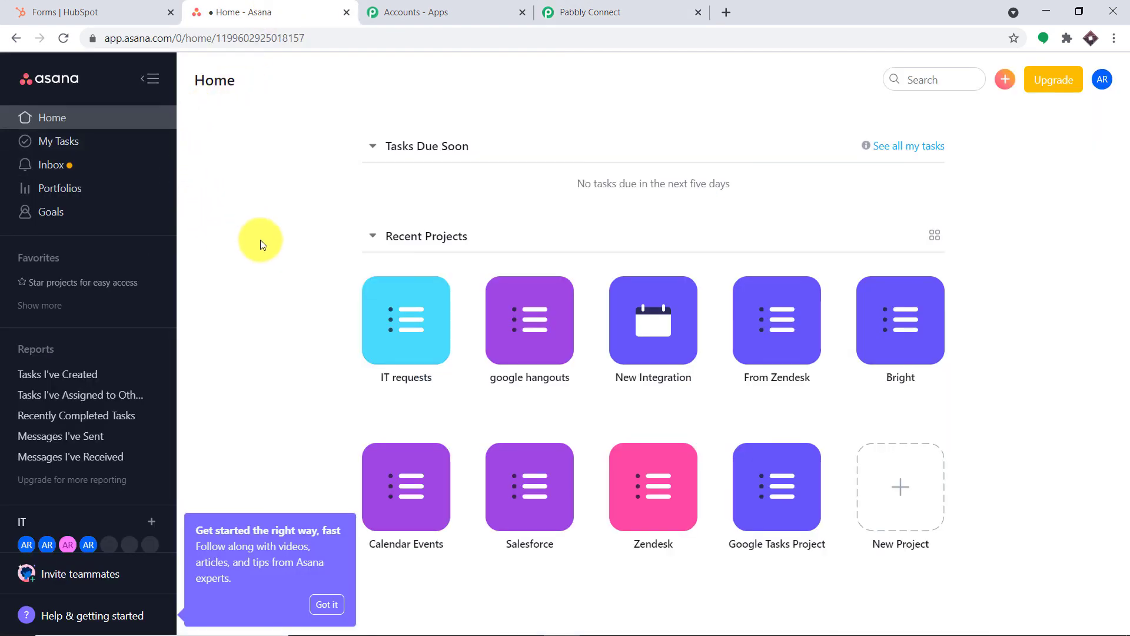
left_click(605, 7)
left_click(301, 4)
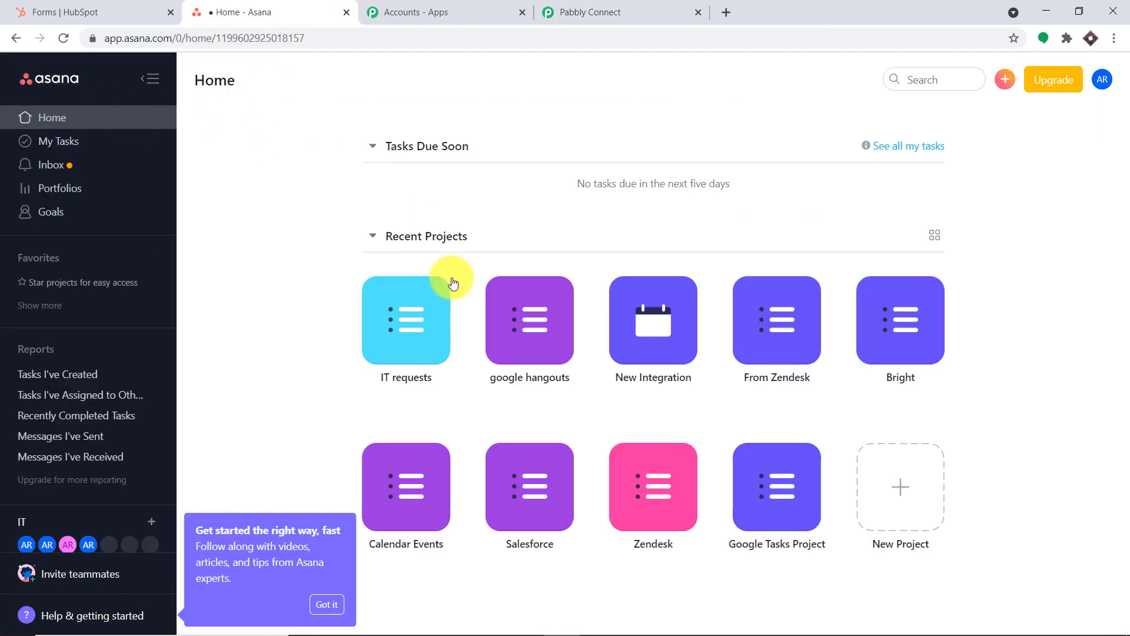
left_click(415, 318)
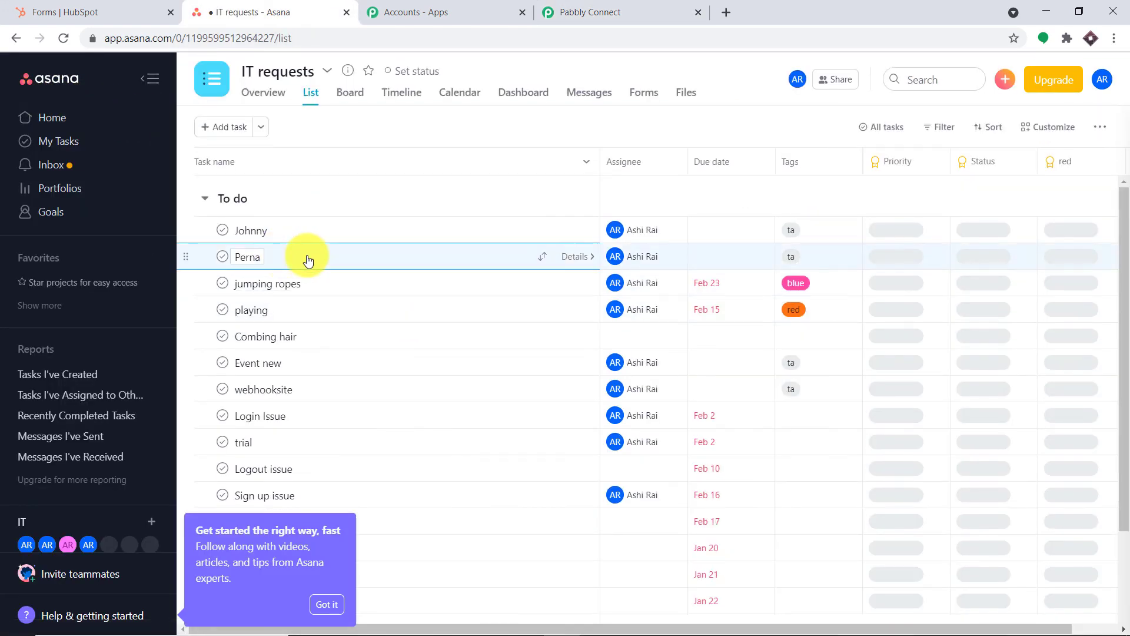
Keep the 'ta' tag and send the test request that creates a task in Asana
left_click(308, 258)
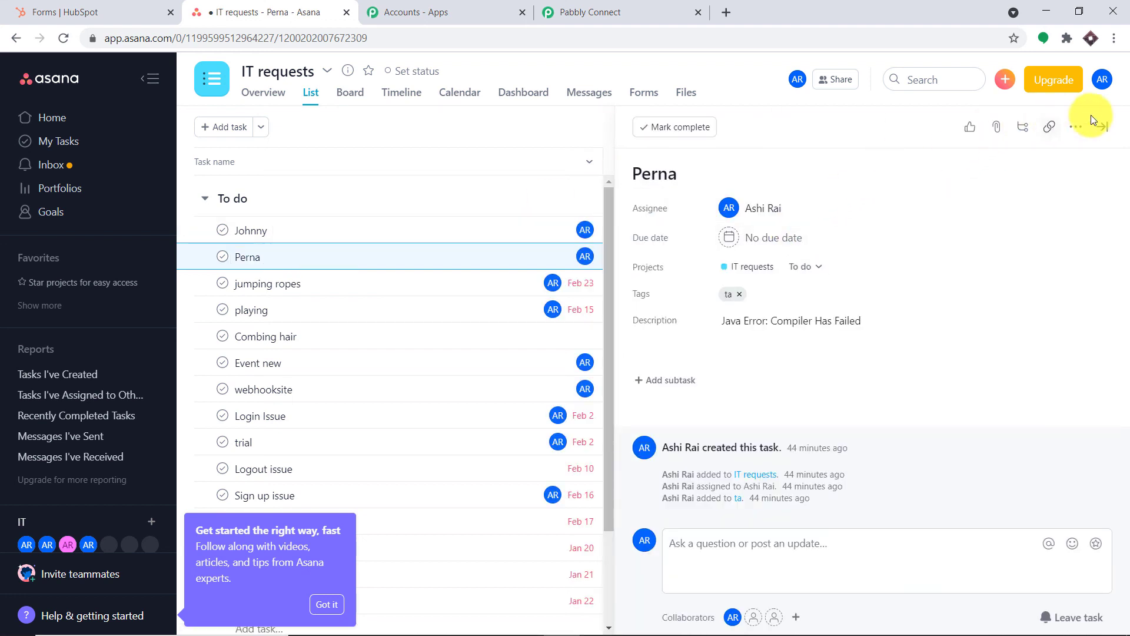
left_click(618, 9)
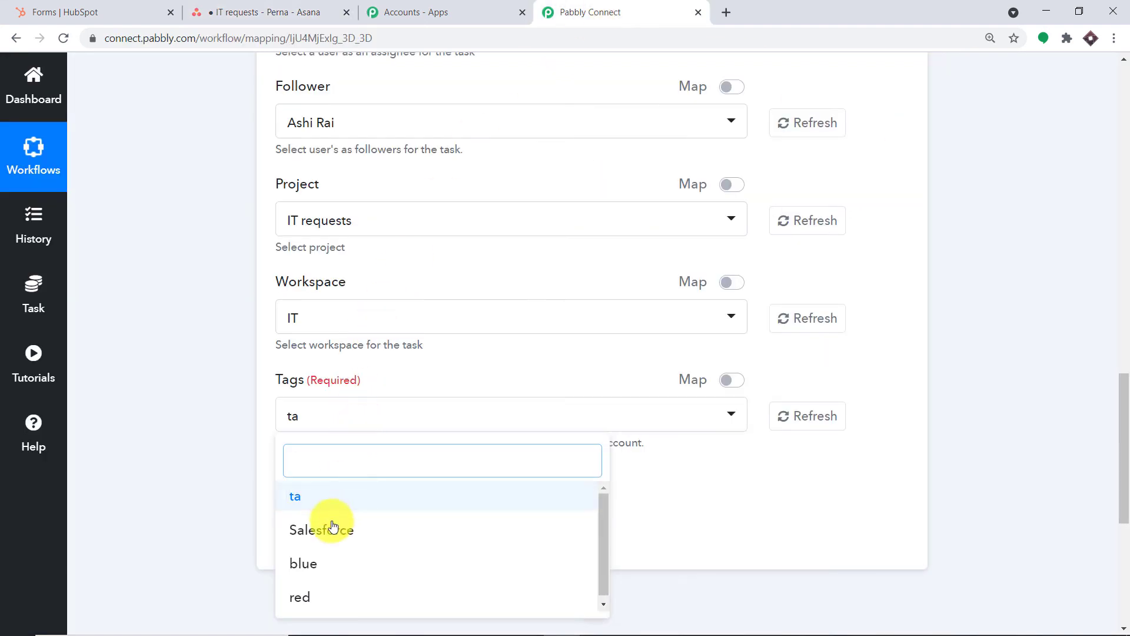
left_click(297, 496)
scroll(294, 418, "down", 4)
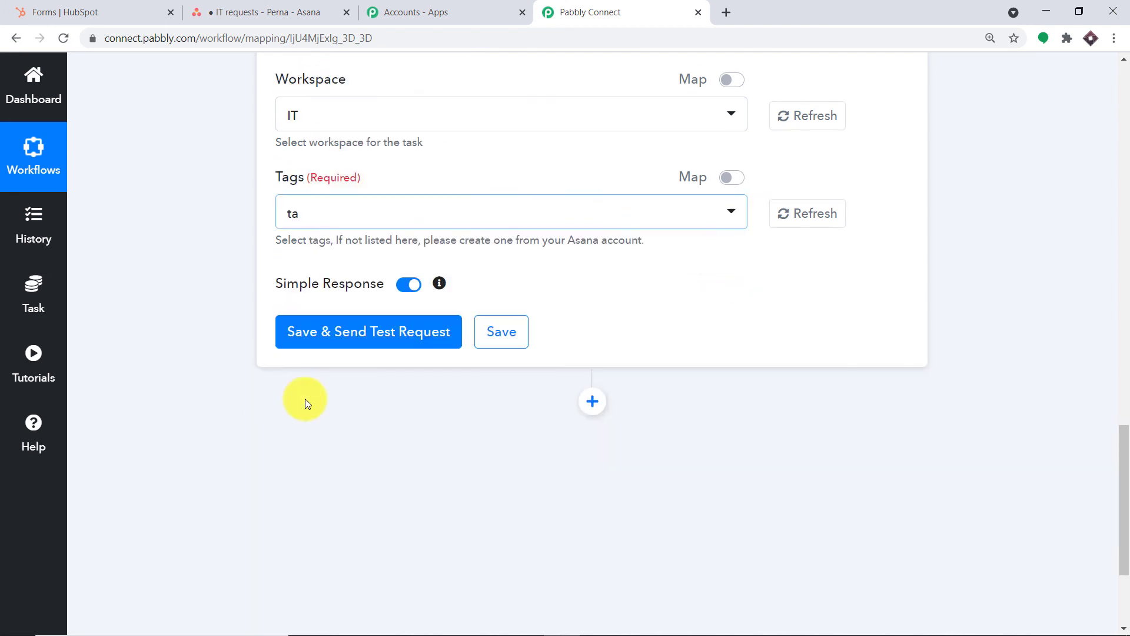
left_click(334, 323)
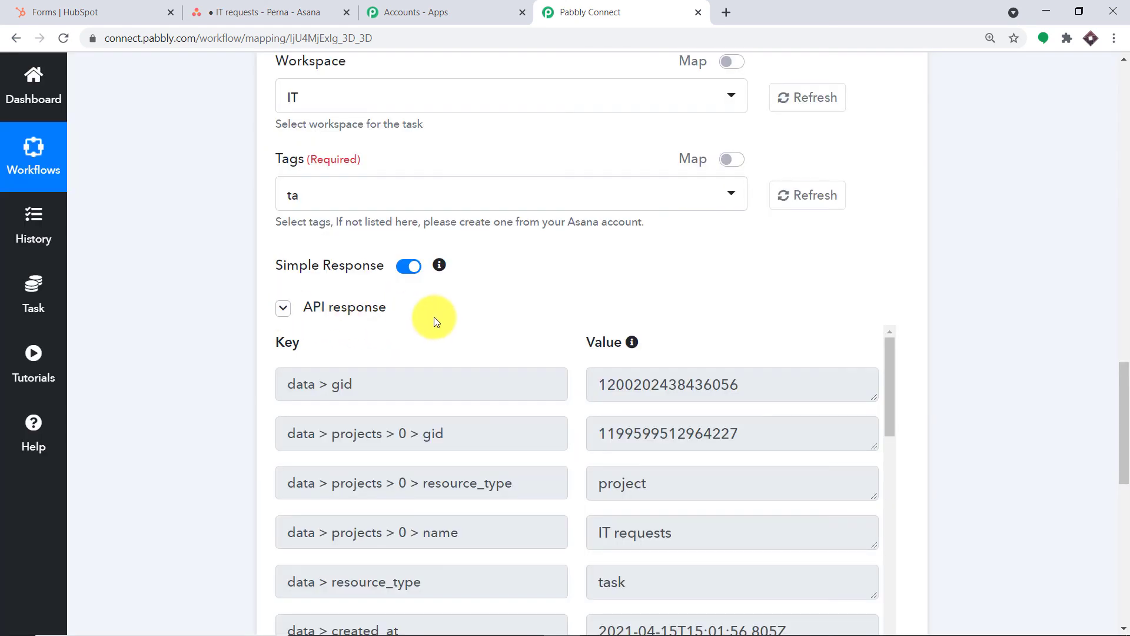
left_click(269, 7)
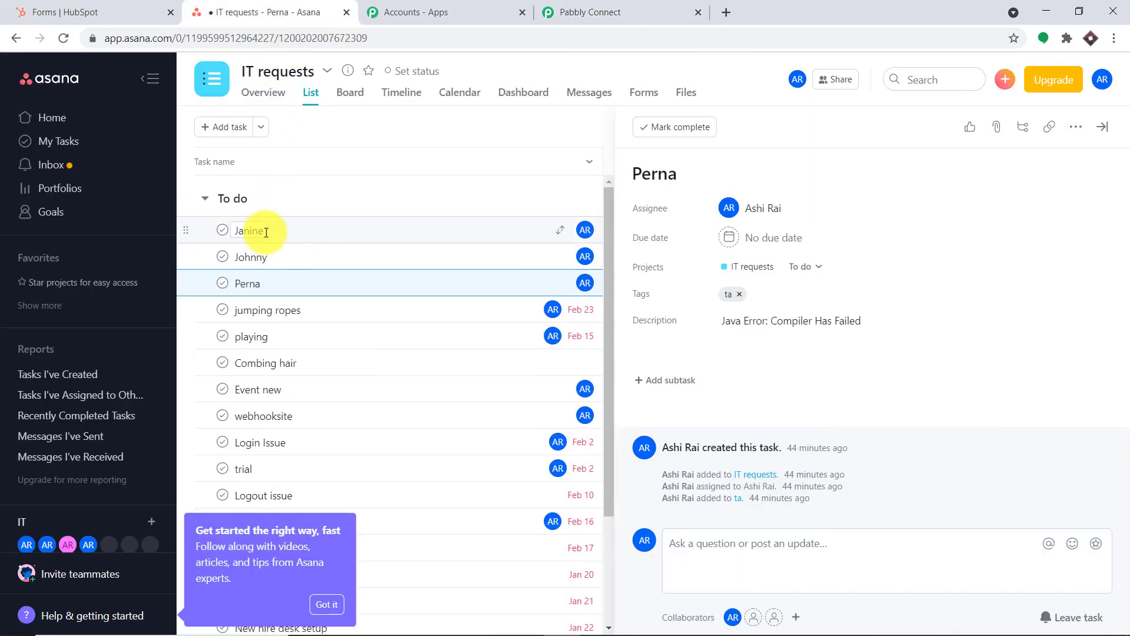
Verify the new task's tag 'ta' and description 'Java: Compiler has failed'
left_click(341, 231)
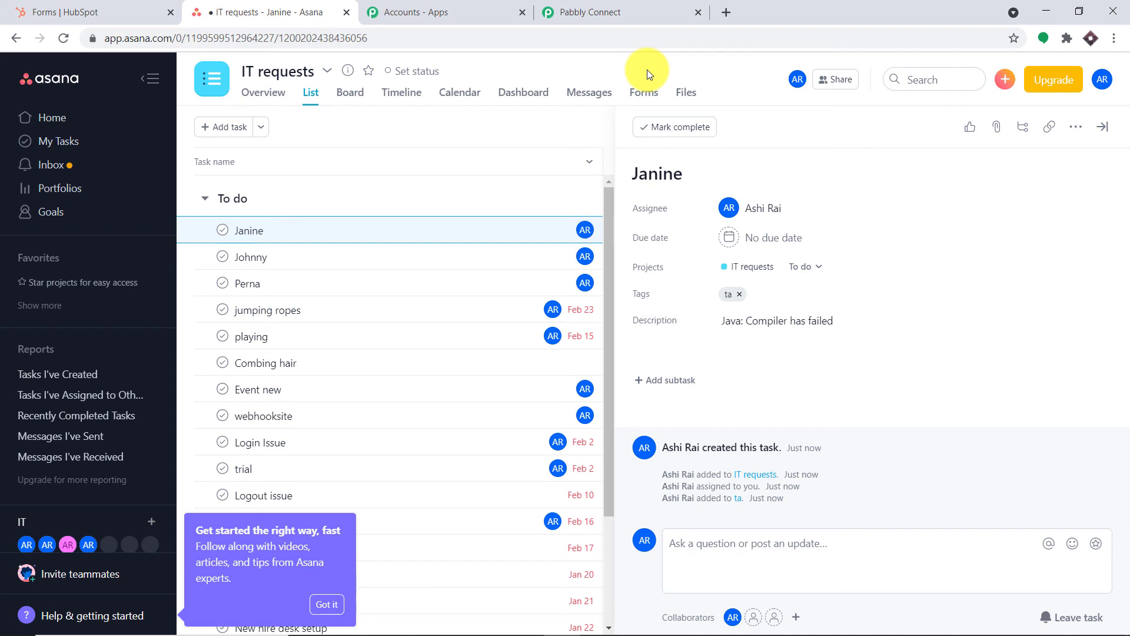
left_click(635, 9)
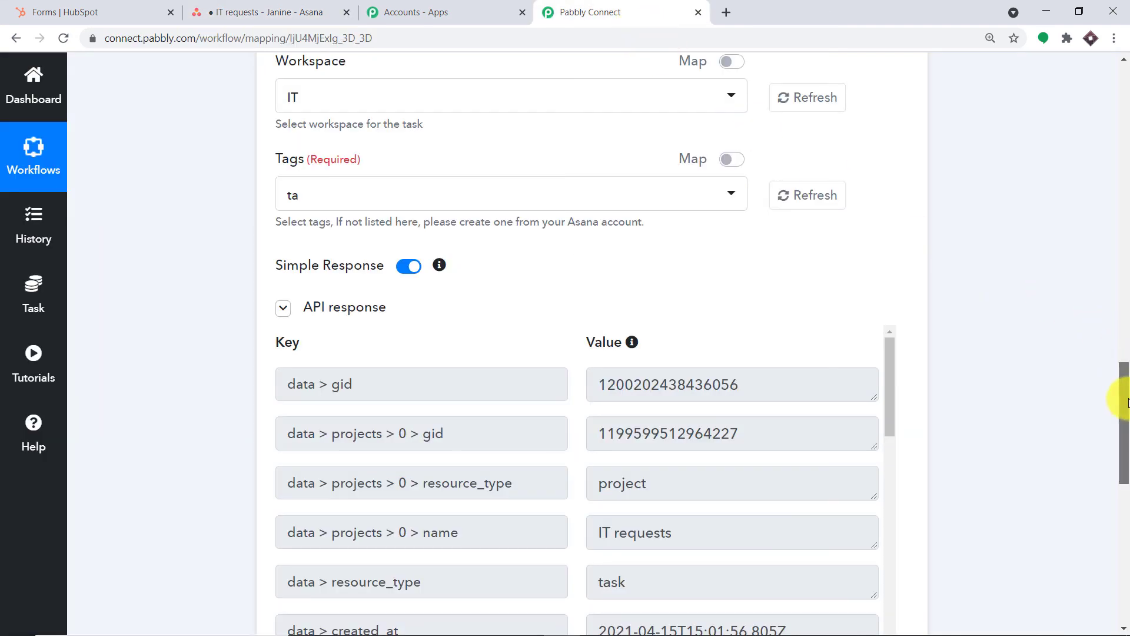
Collapse the Asana Create a Task action and scroll up to the HubSpot CRM trigger
left_click_drag(1125, 402, 1124, 154)
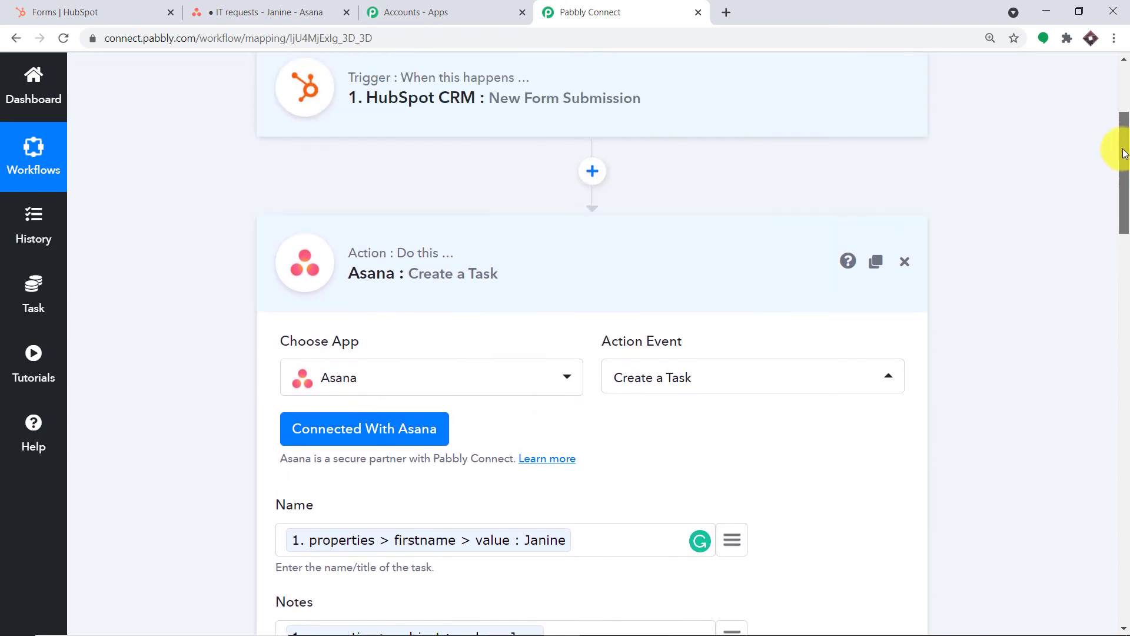
left_click(550, 265)
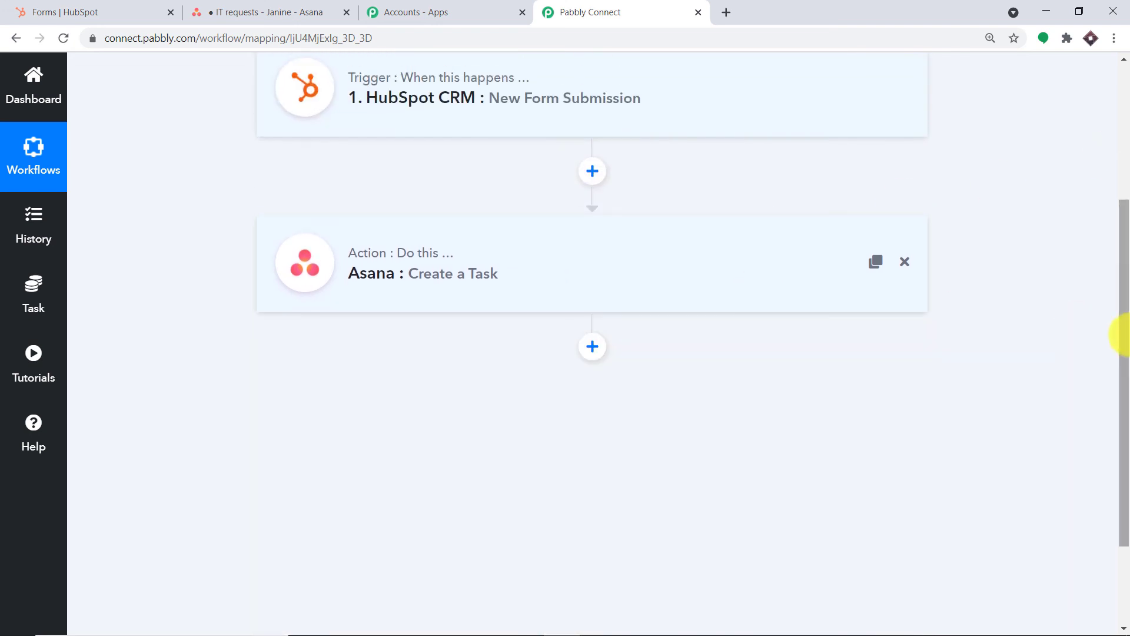
left_click_drag(1121, 336, 1118, 272)
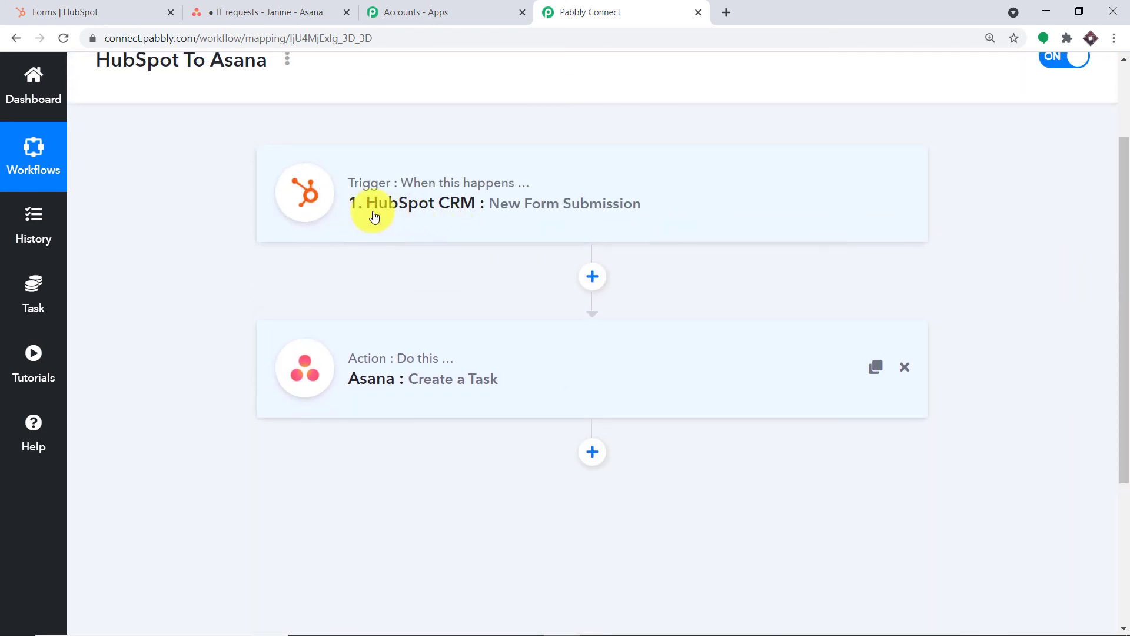